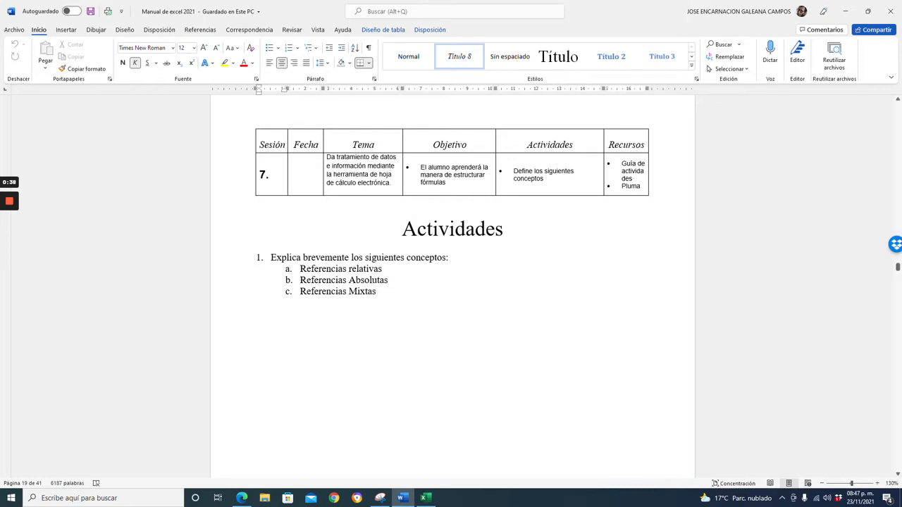
Switch to Excel and enter 2 in F8 and 4 in G8 of the blank sheet.
left_click(426, 498)
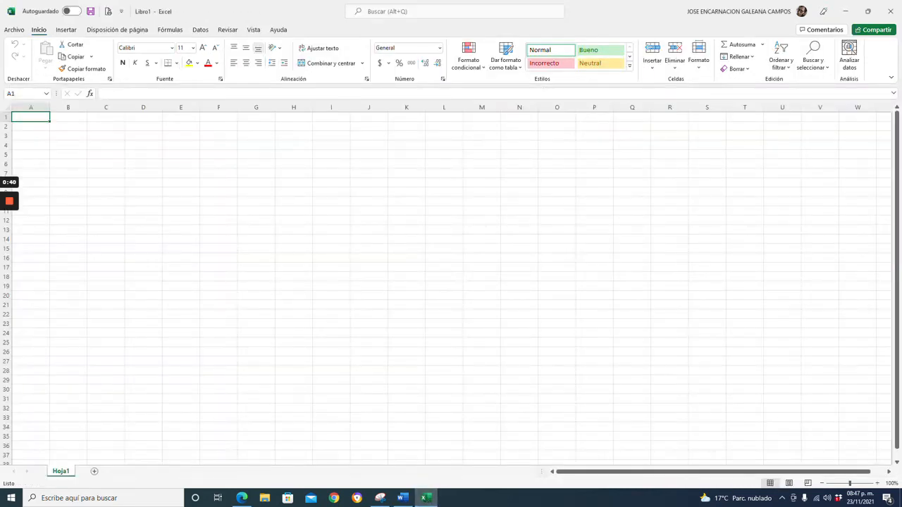
left_click(218, 183)
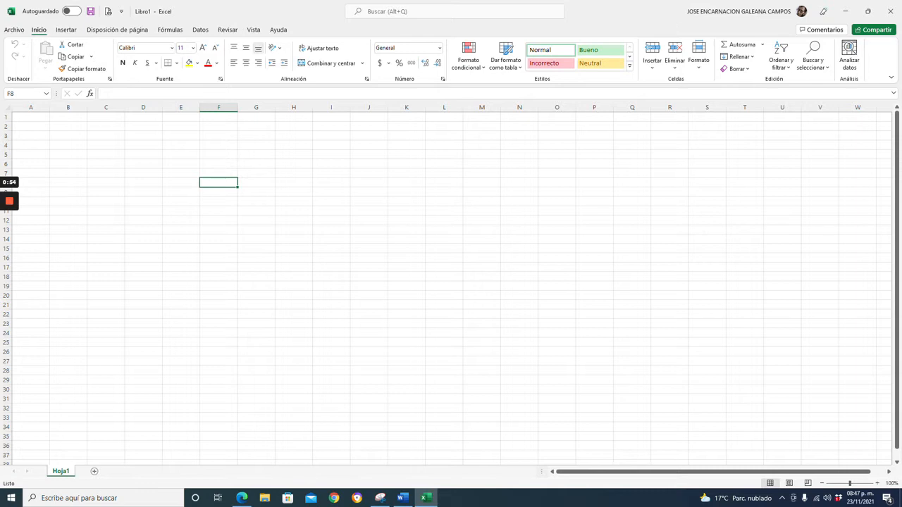
type("2")
key("Tab")
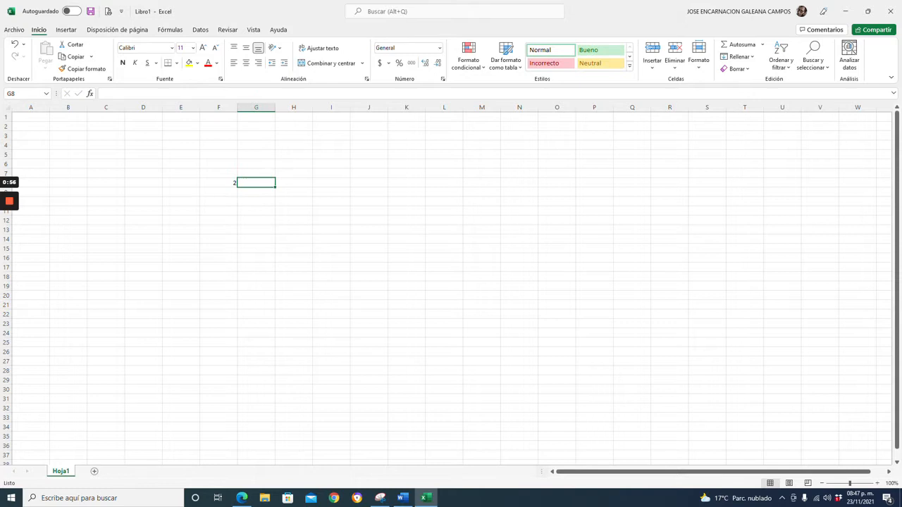
type("4")
key("Tab")
key("Left")
key("Left")
key("Down")
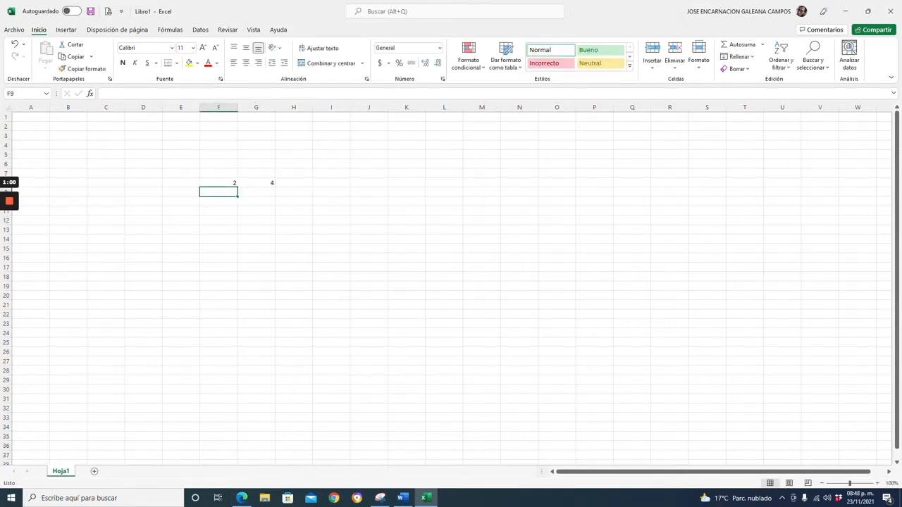
Enter 6 and 8 in row 9, then 4, 2 and 7 down column F in F10 to F12.
type("6")
key("Tab")
type("8")
key("Down")
key("Left")
type("4")
key("Return")
type("2")
key("Return")
type("7")
key("Return")
Enter 6, 9 and 3 down column G in G10 to G12.
key("Up")
key("Up")
key("Right")
key("Up")
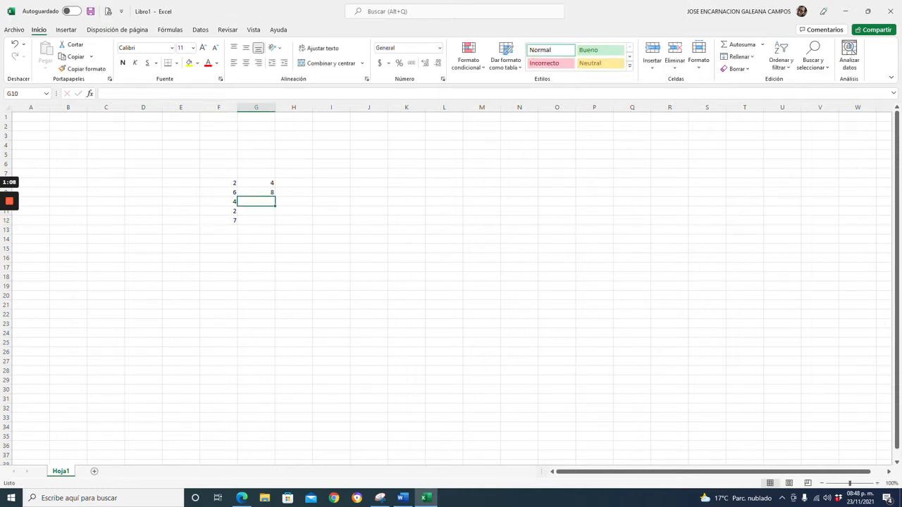
type("6")
key("Return")
type("9")
key("Return")
type("3")
key("Return")
Delete columns A to D so the two number columns move to B and C.
key("Up")
key("Up")
key("Up")
key("Up")
key("Up")
key("Left")
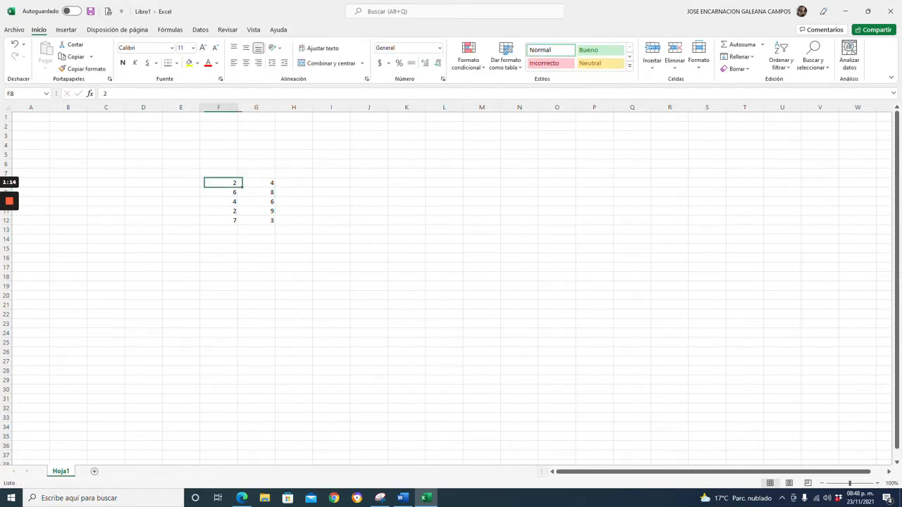
key("shift+Right")
key("shift+Down")
key("shift+Down")
key("shift+Down")
key("shift+Down")
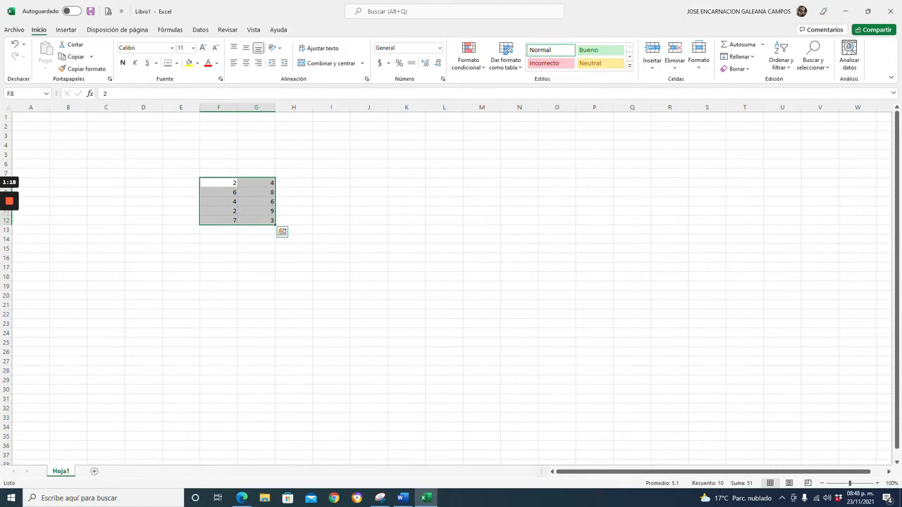
scroll(451, 285, "up", 4)
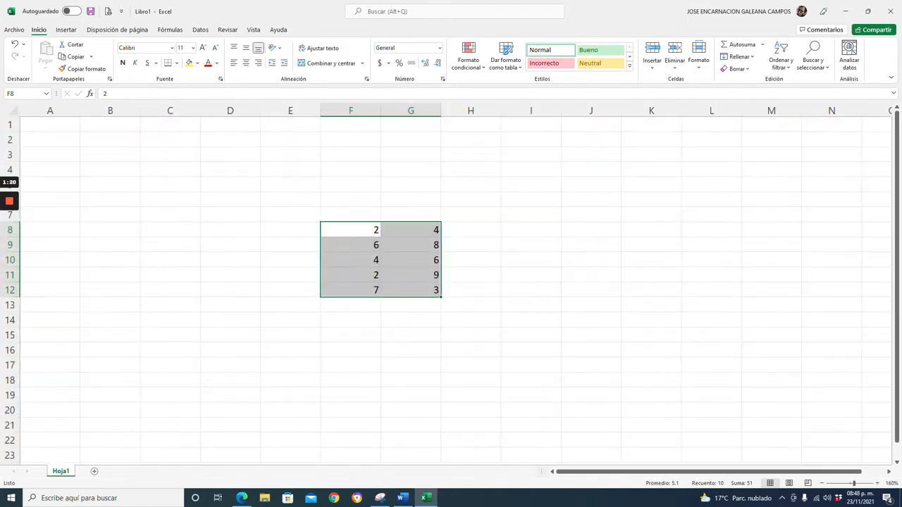
scroll(451, 286, "up", 3)
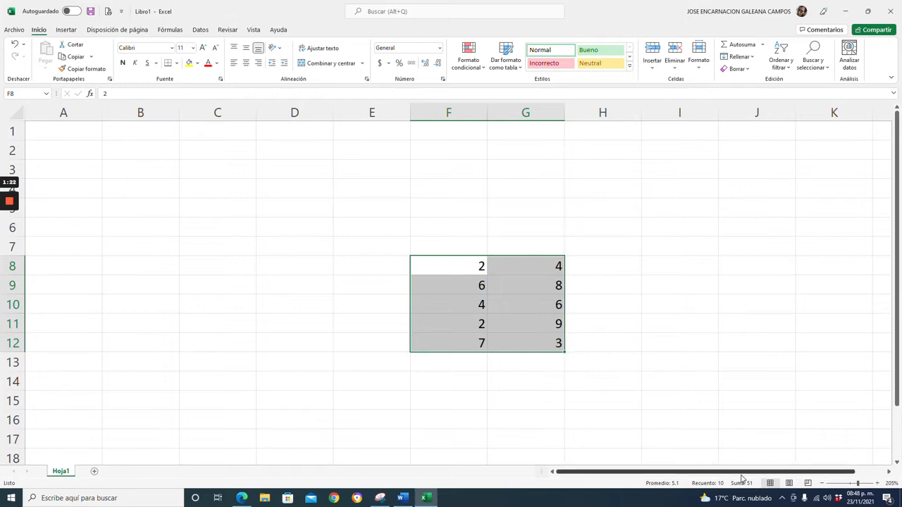
left_click_drag(64, 113, 332, 112)
right_click(264, 115)
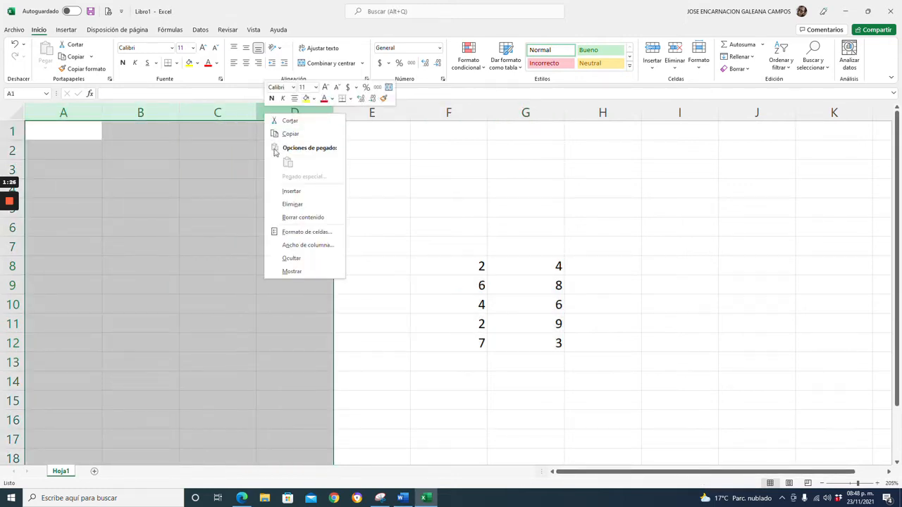
left_click(286, 206)
Center-align the numbers in B8:C12.
left_click(218, 267)
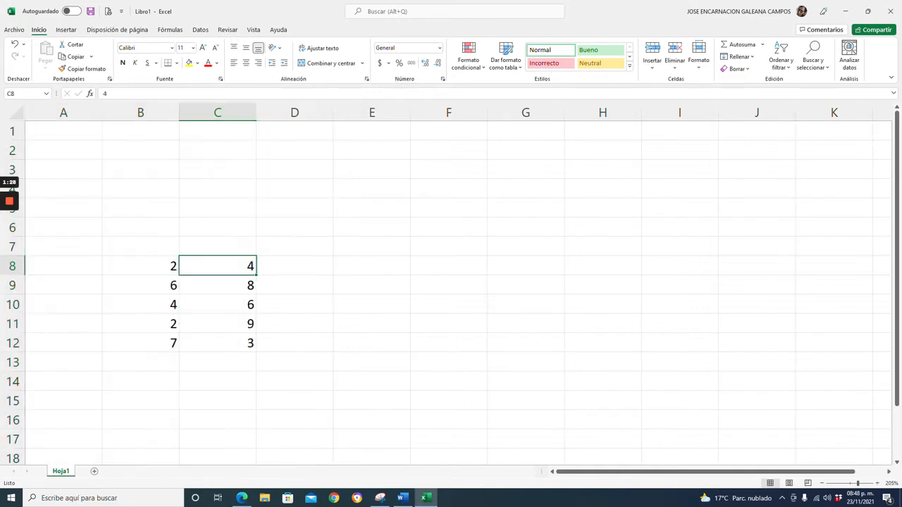
left_click(295, 267)
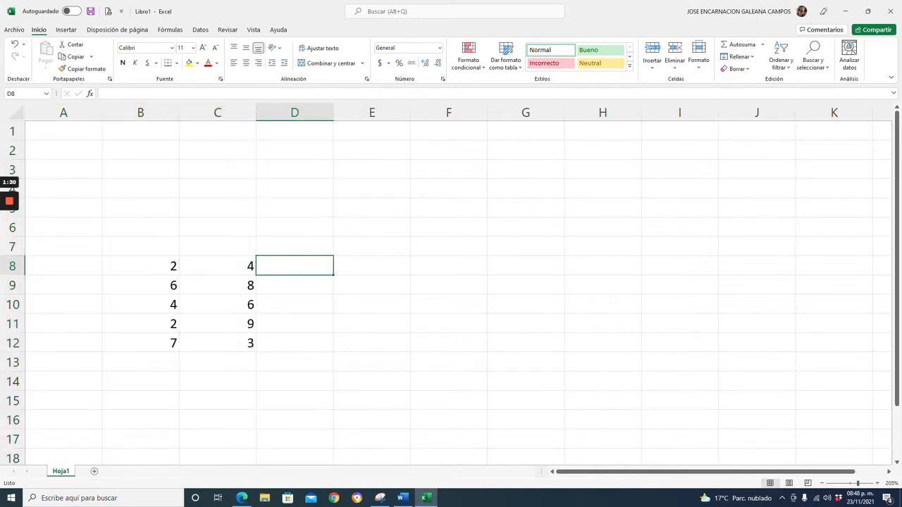
left_click_drag(140, 266, 218, 343)
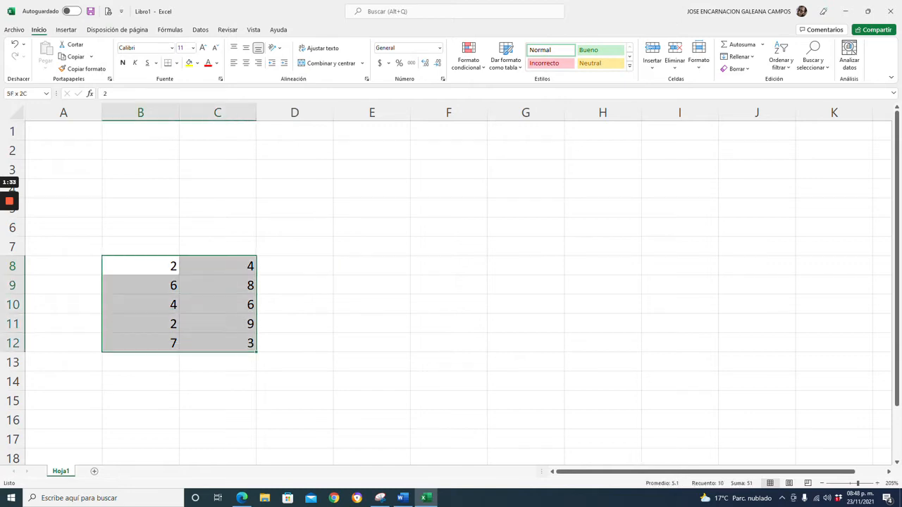
left_click(246, 63)
Enter the formula =B8*C8 in D8 by pointing at both cells.
left_click(295, 266)
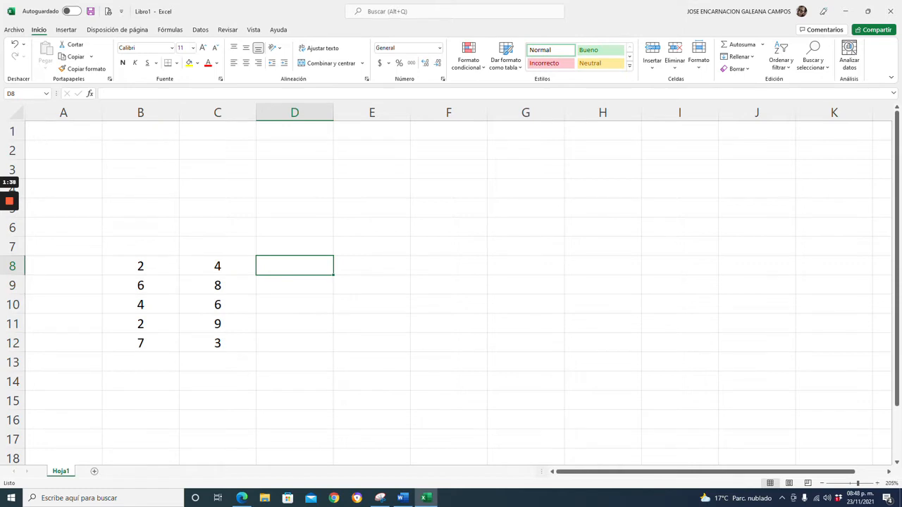
type("=")
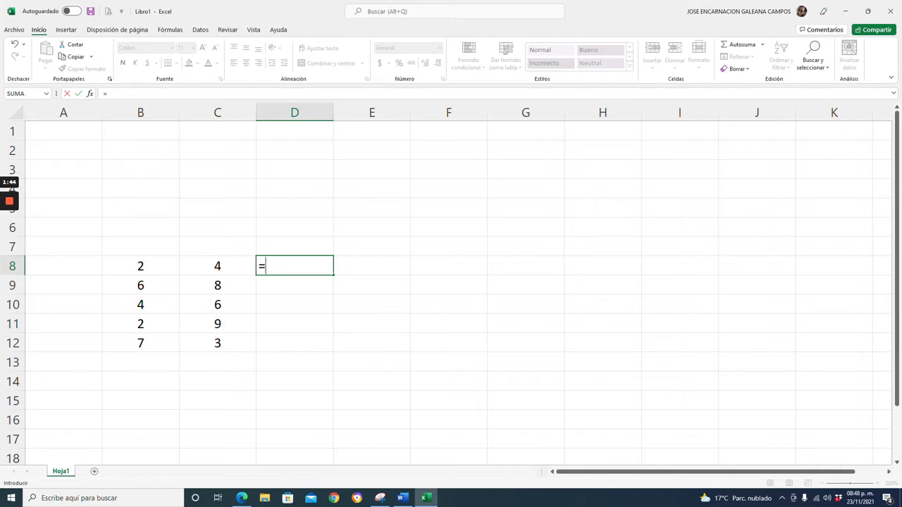
left_click(140, 267)
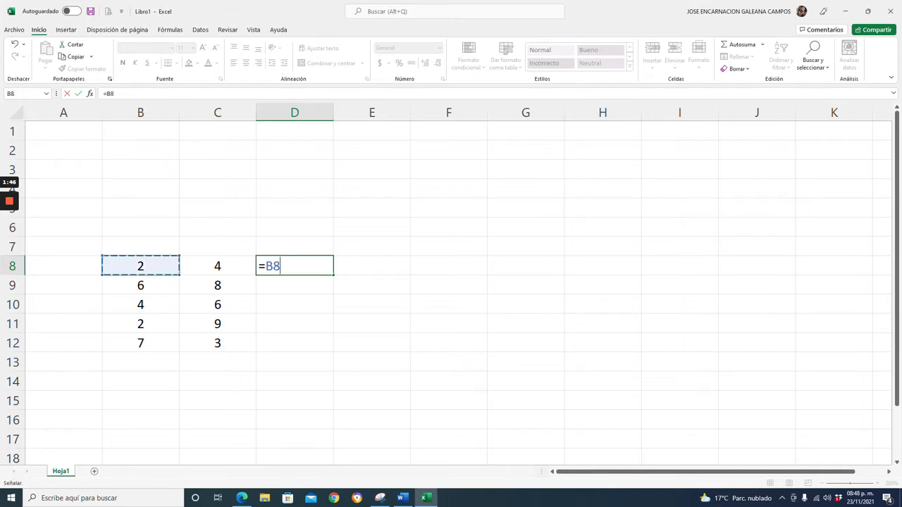
type("*")
left_click(217, 266)
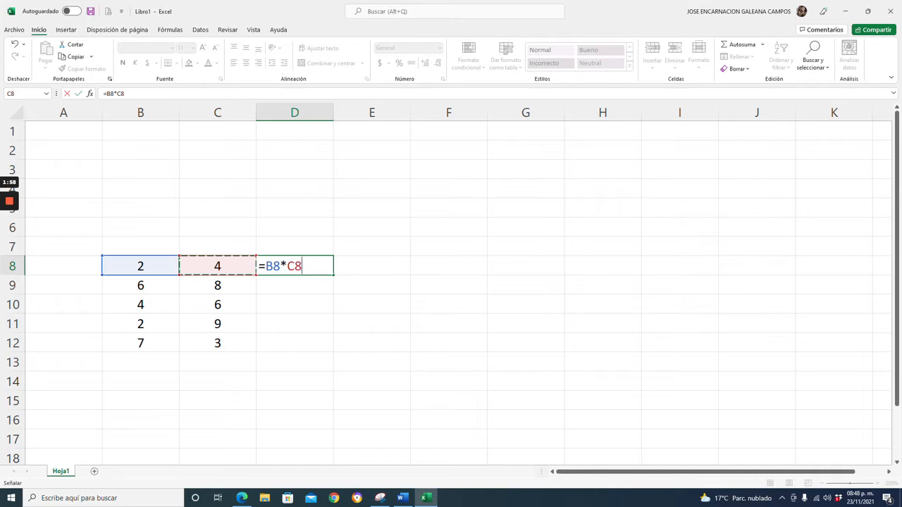
key("Return")
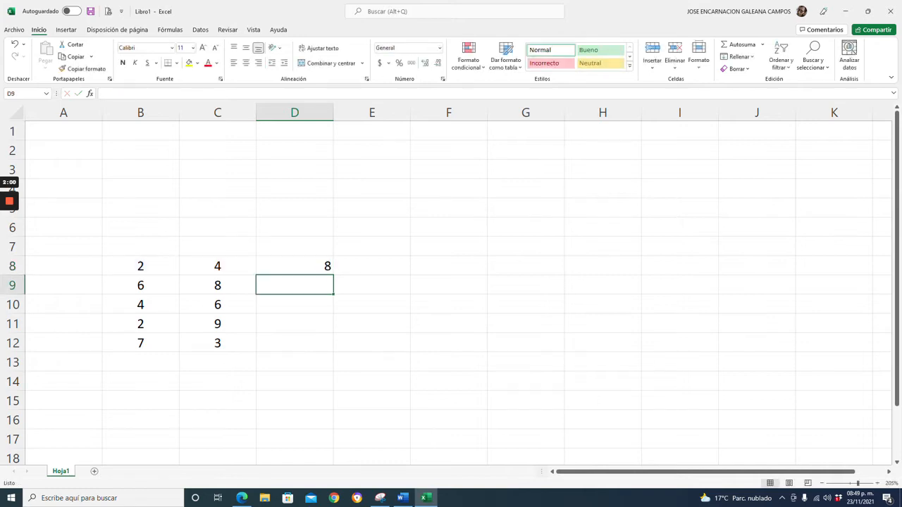
Center-align D8 and fill its formula down to D12.
left_click(294, 266)
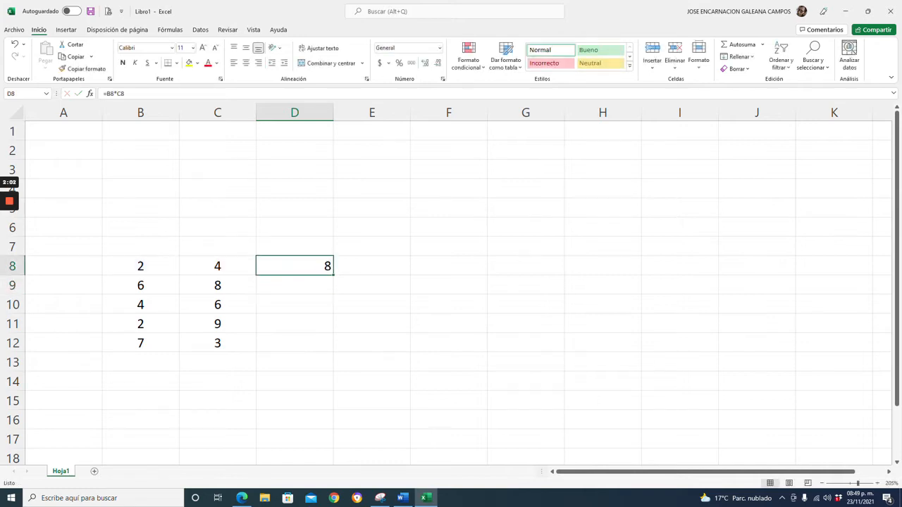
left_click(246, 63)
left_click_drag(333, 275, 333, 349)
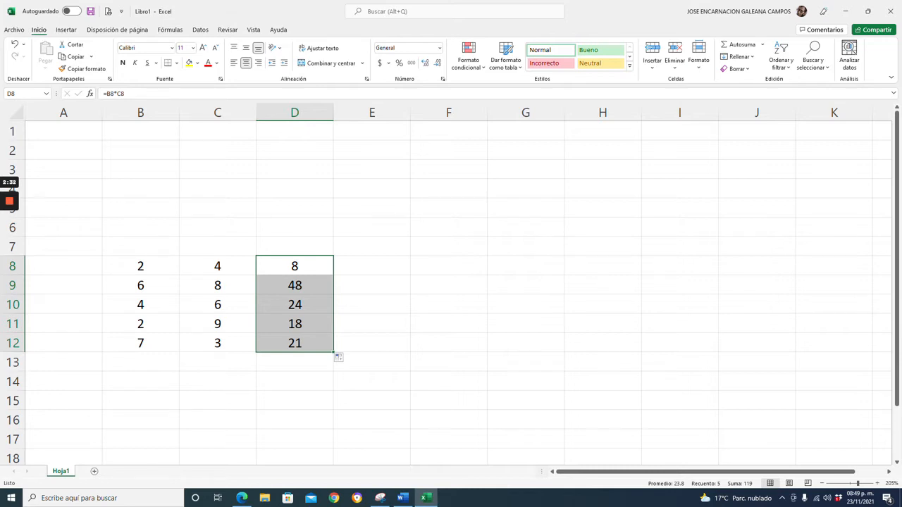
Inspect the copied formulas in D8, D9 and D10 to see how their references change.
left_click(295, 266)
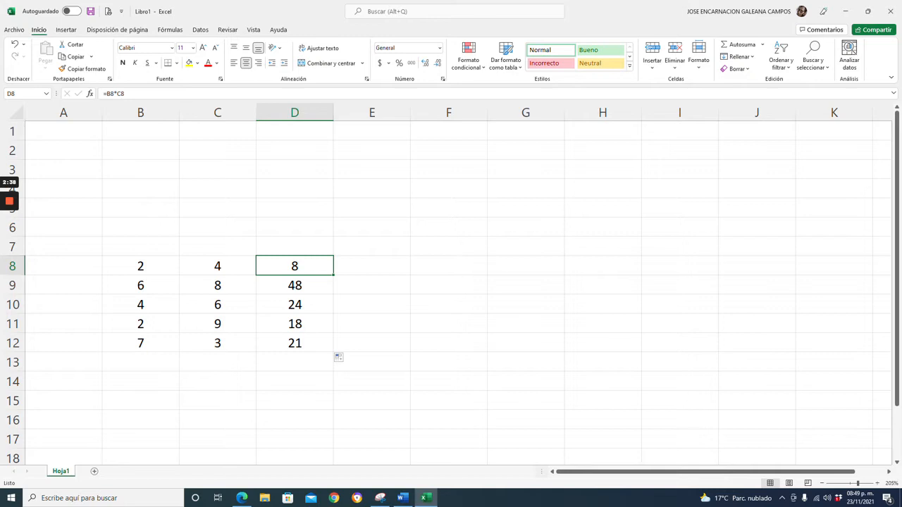
key("shift+Down")
key("shift+Down")
key("shift+Down")
key("shift+Down")
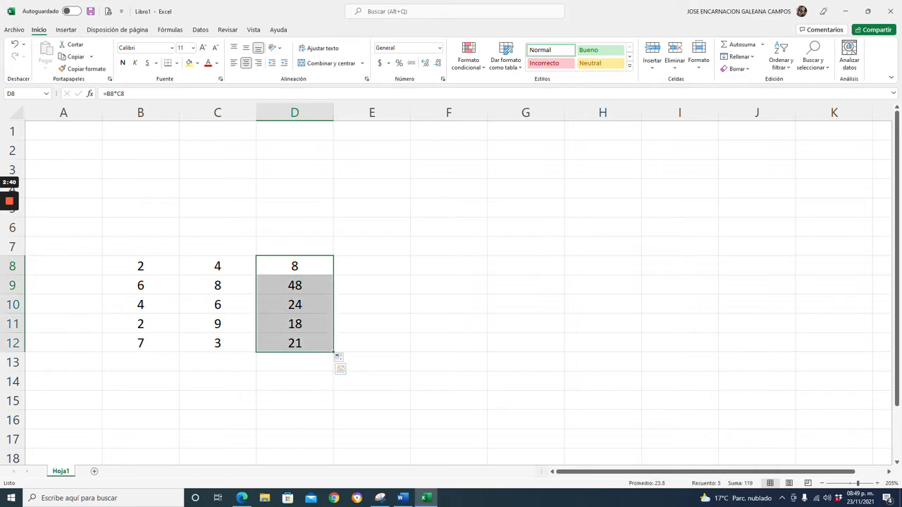
double_click(295, 267)
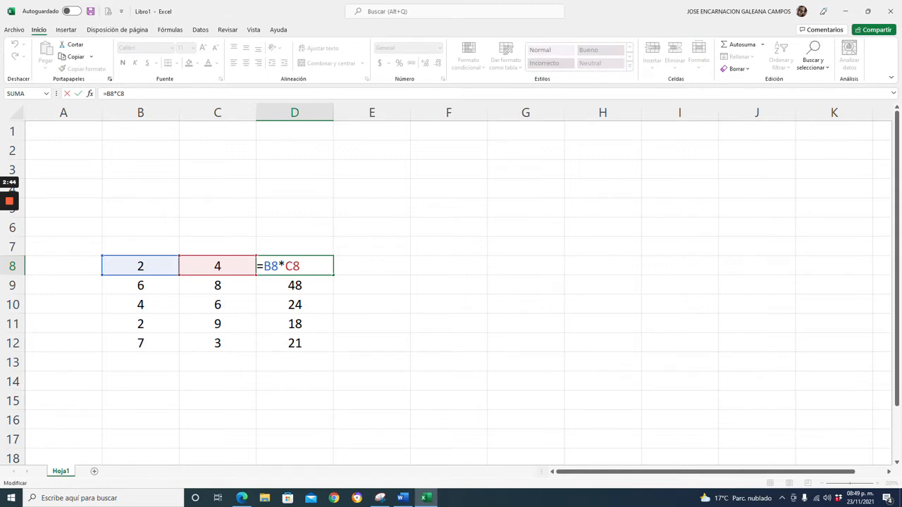
key("Return")
key("F2")
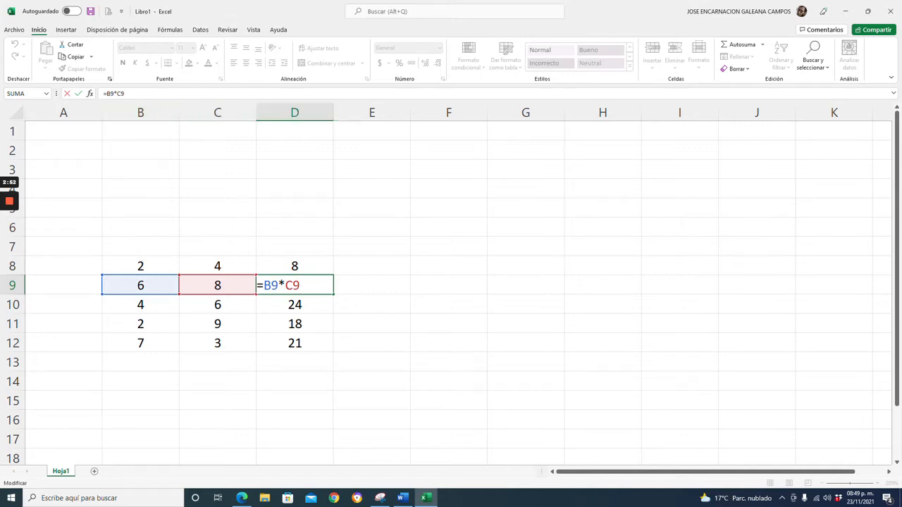
double_click(287, 305)
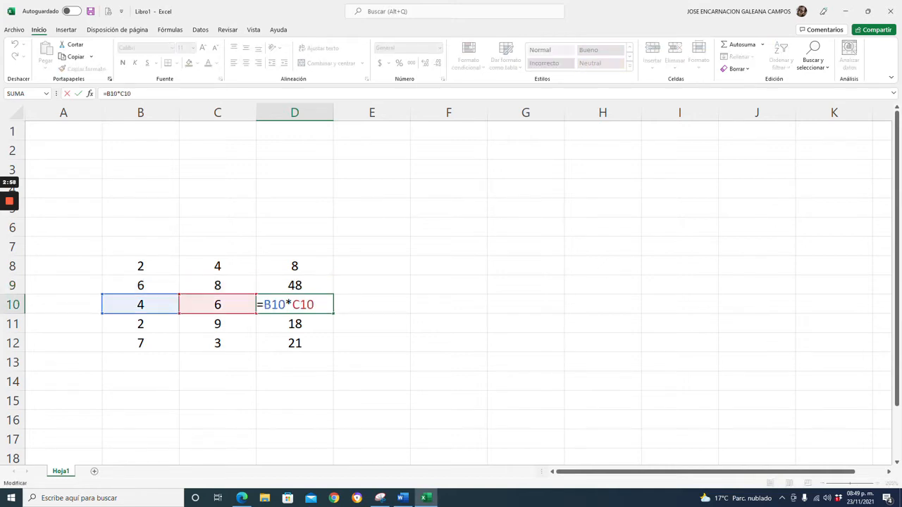
Reopen the formulas in D8 and D9 for review, leaving the edit without changes.
left_click(294, 267)
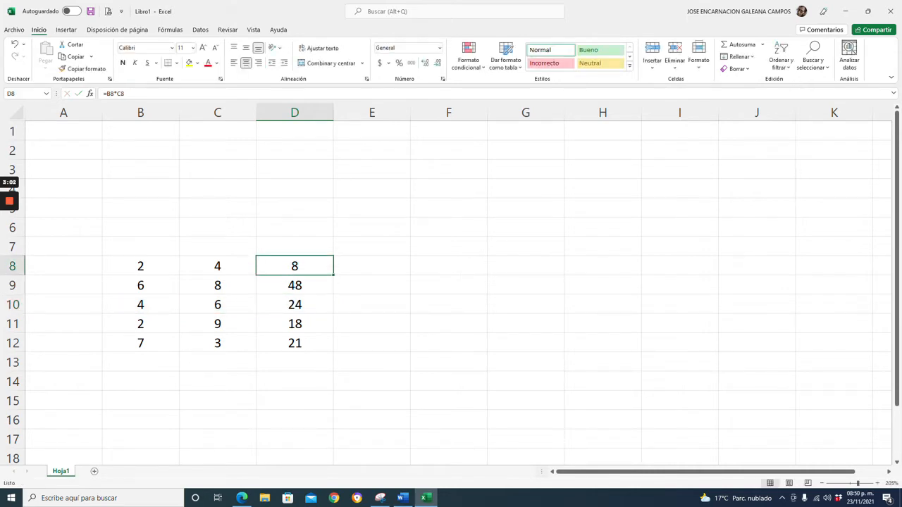
double_click(280, 266)
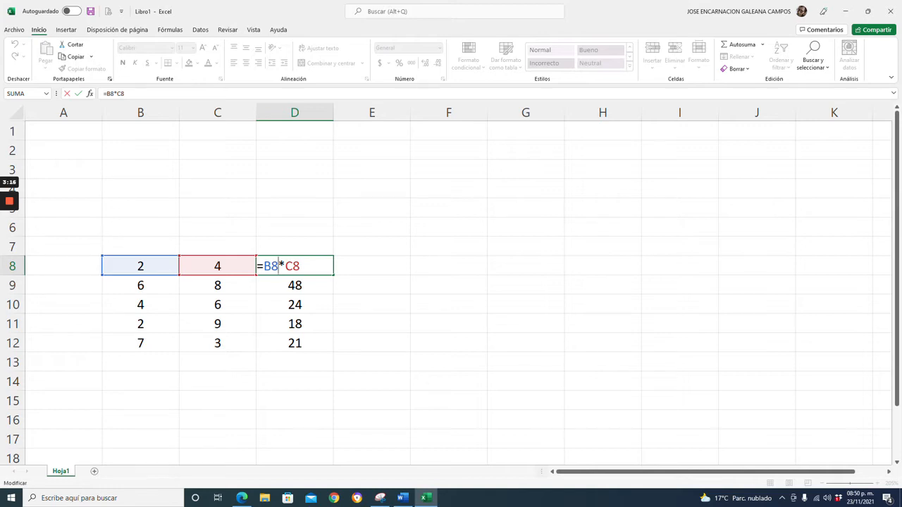
key("Return")
key("F2")
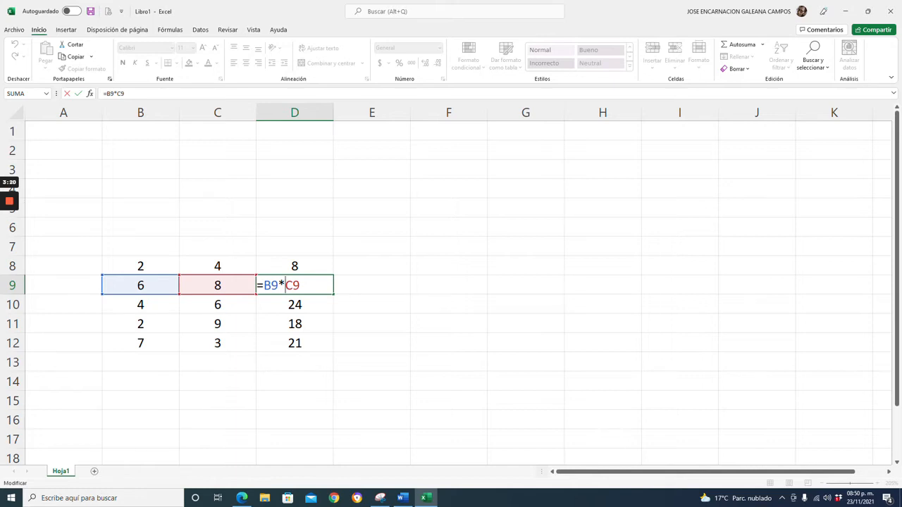
key("F2")
key("Down")
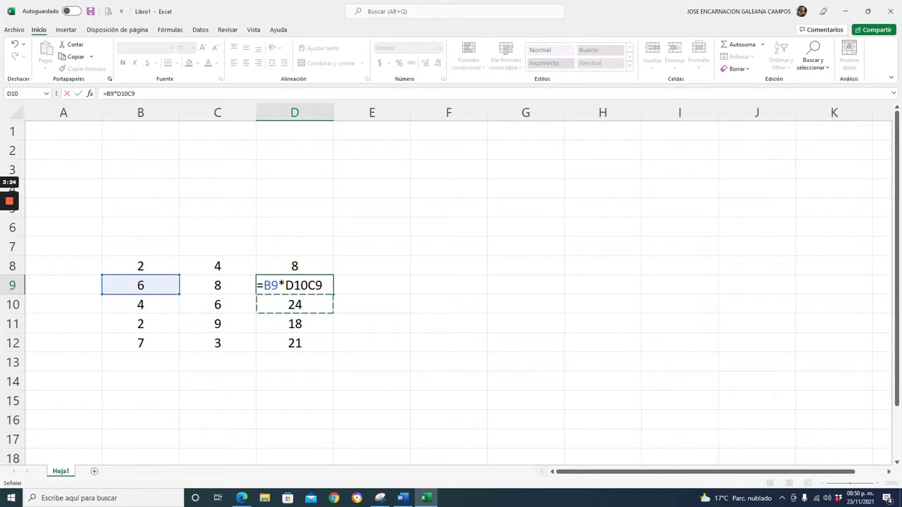
key("Escape")
Review the formulas in D10 and D11 in edit mode.
key("Down")
key("F2")
key("Left")
key("Left")
key("Left")
key("Left")
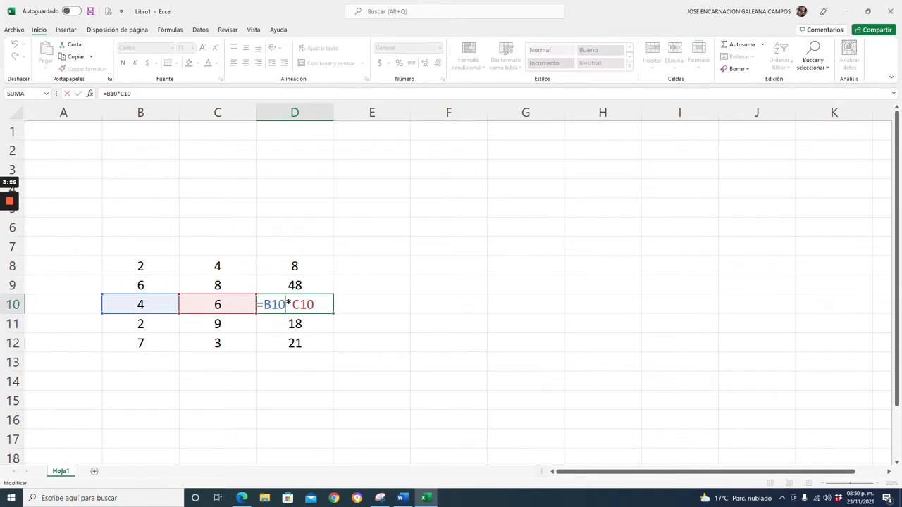
key("Return")
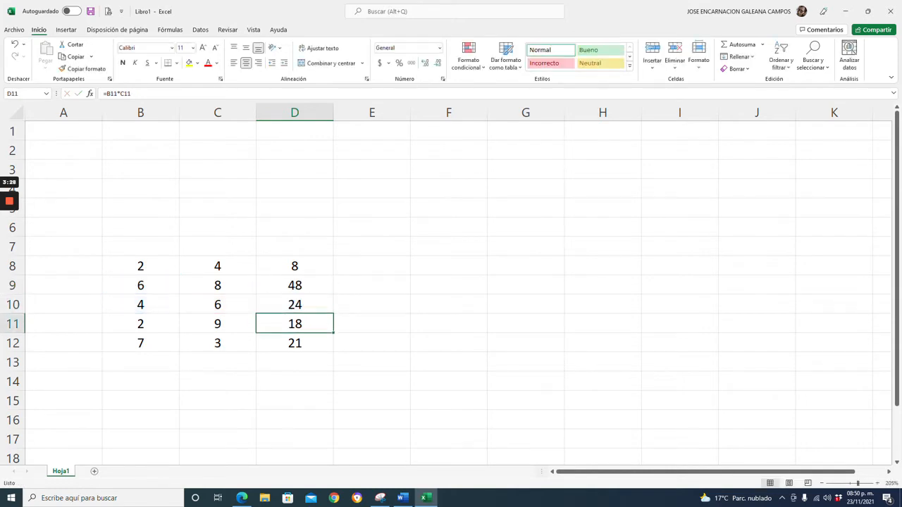
key("F2")
key("Left")
key("Left")
key("Left")
key("Left")
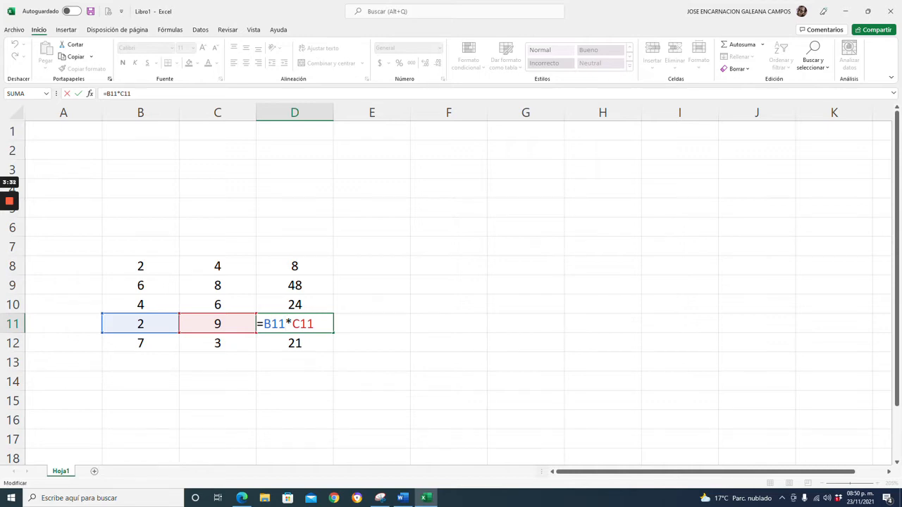
key("ctrl+Return")
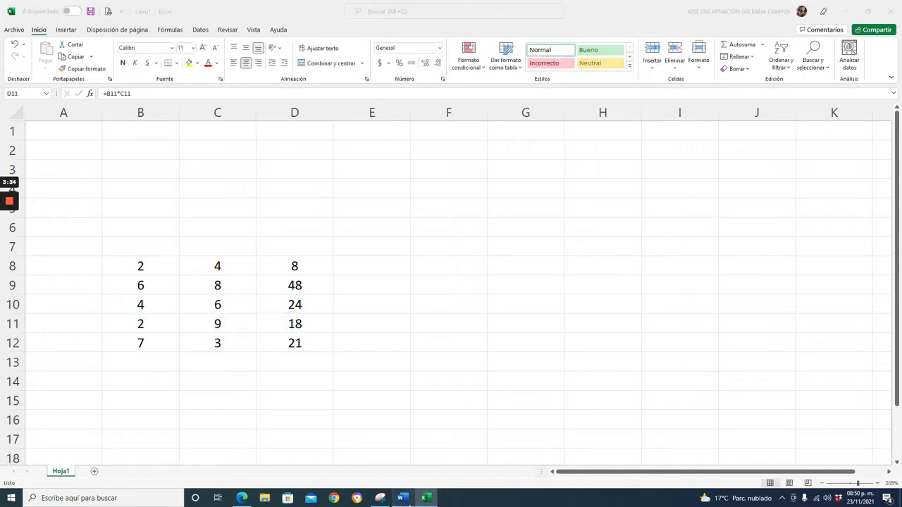
Switch to Word and add a bullet below the activities list reading "Relativa: es aquella que al arrastrar una formila o función".
left_click(402, 498)
left_click(259, 327)
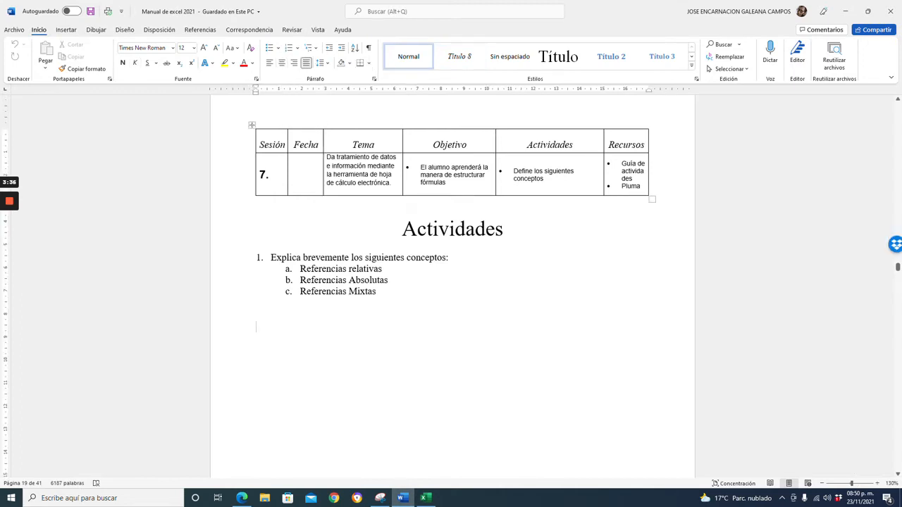
left_click(269, 48)
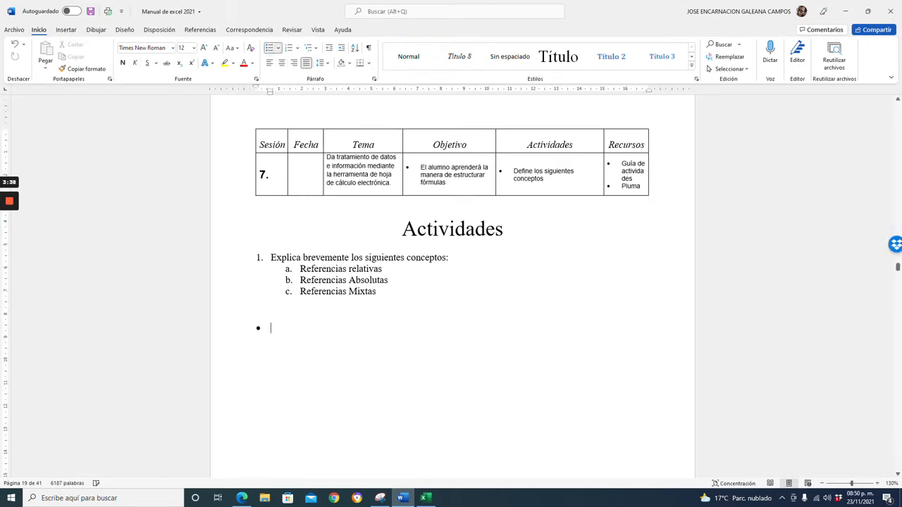
type("Relativa: es aquella")
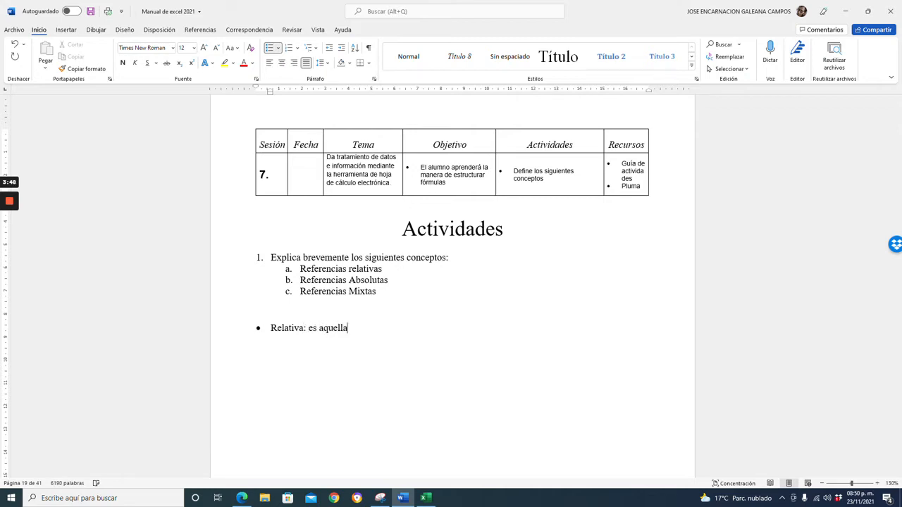
type(" que al arrastrar una f")
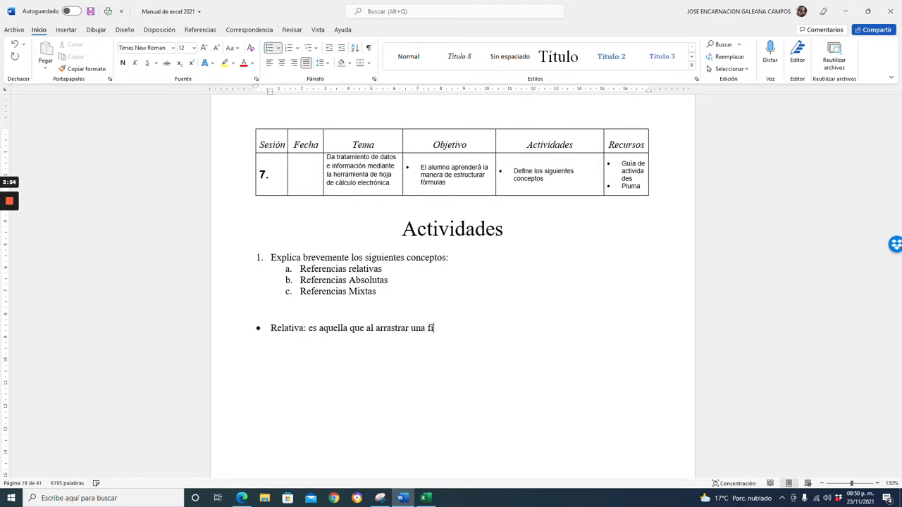
type("ormila o función")
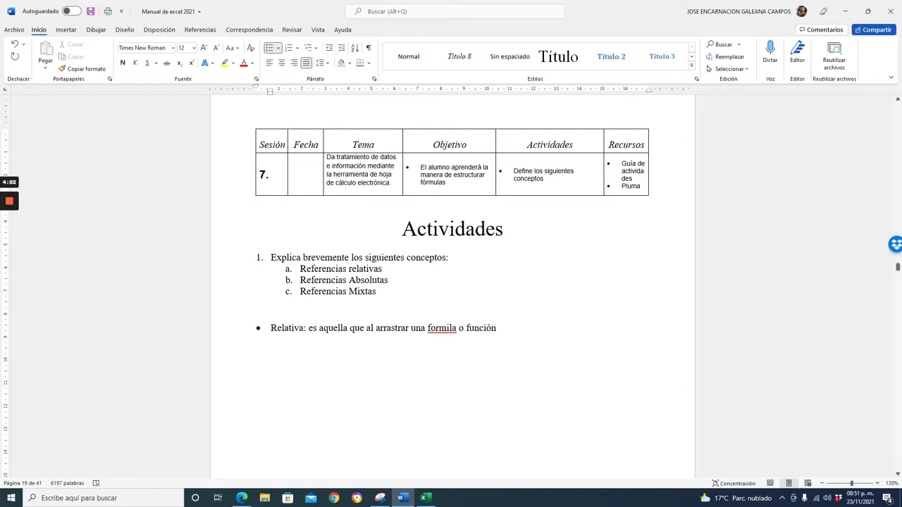
Correct "formila" to "formula" and finish the definition with "los valores van cambiando, tanto la columna como la fila".
right_click(443, 332)
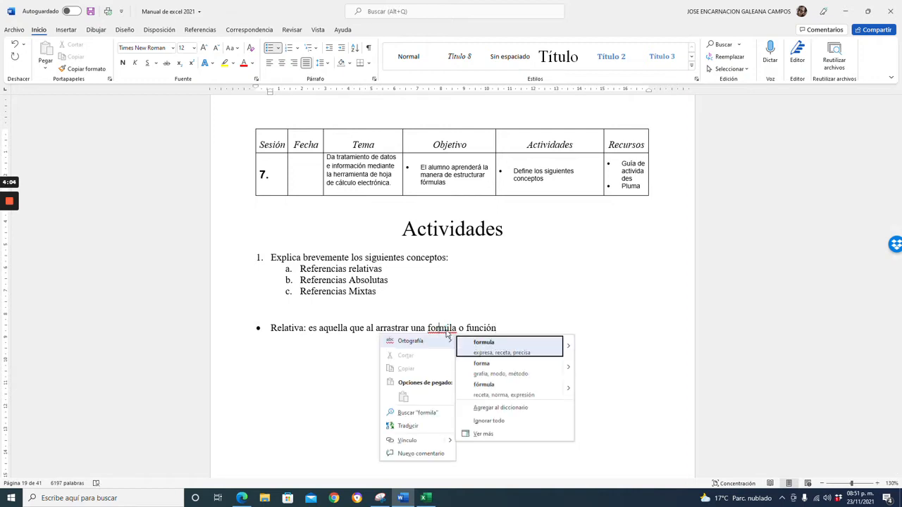
left_click(476, 342)
type("lo")
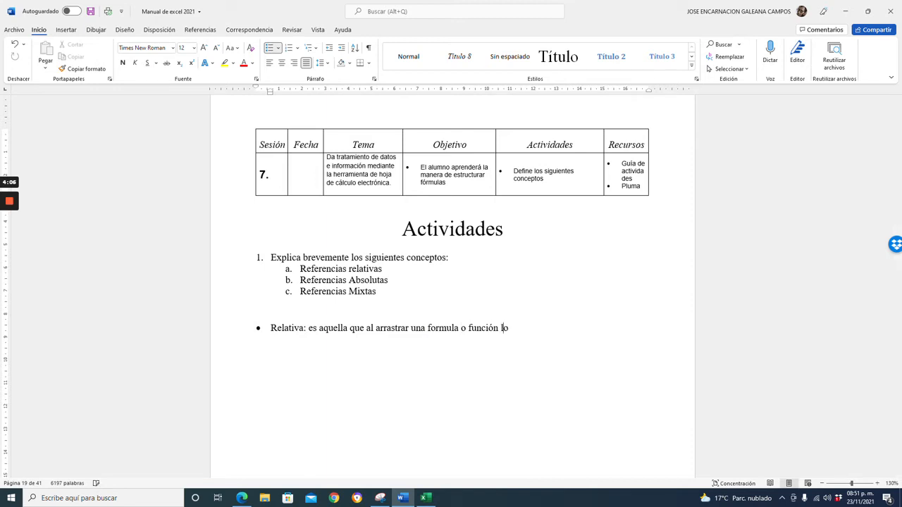
type("s valores van cambiand")
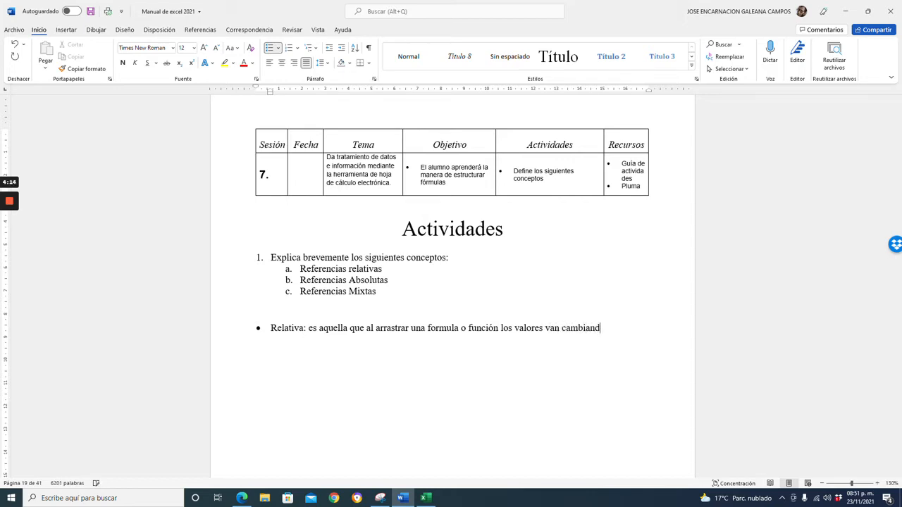
type("o, tanto la co")
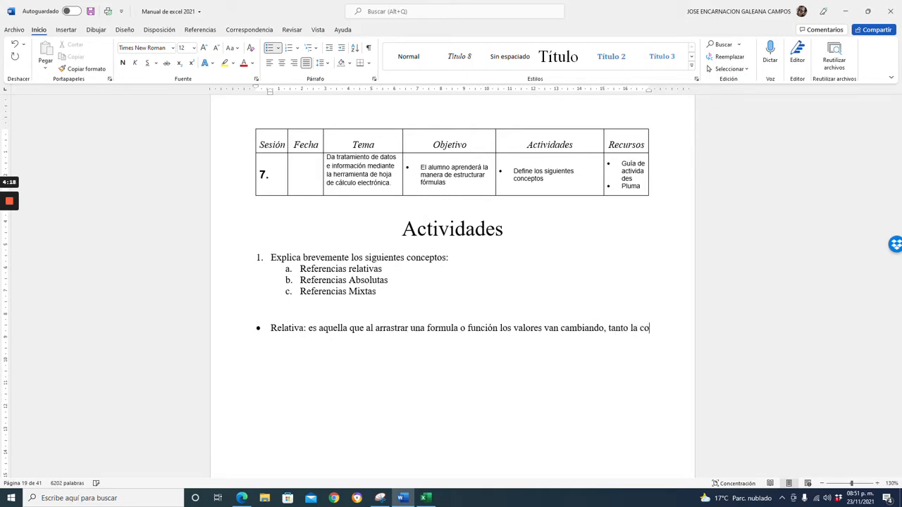
type("lumna com")
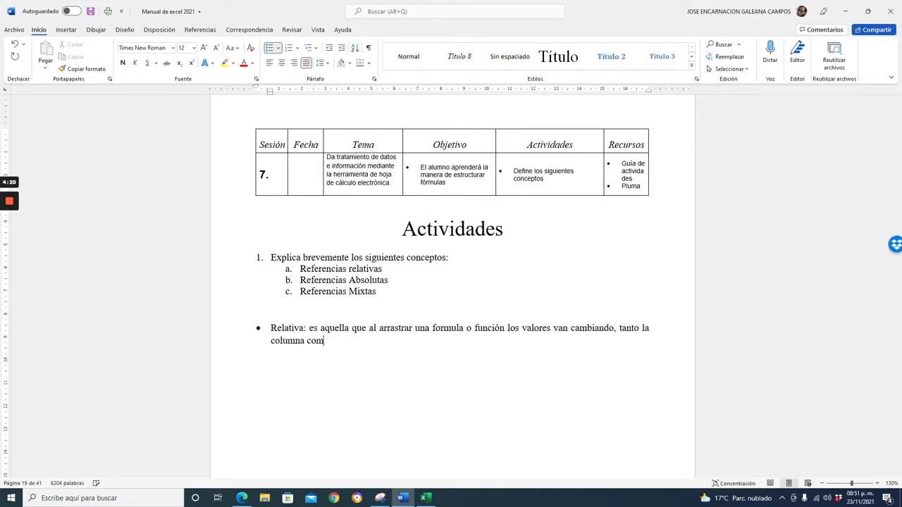
type("o la fila")
key("Return")
Switch to Excel, enter lunes in F4 and fill it down to F14 as a weekday series.
left_click(425, 498)
left_click(295, 266)
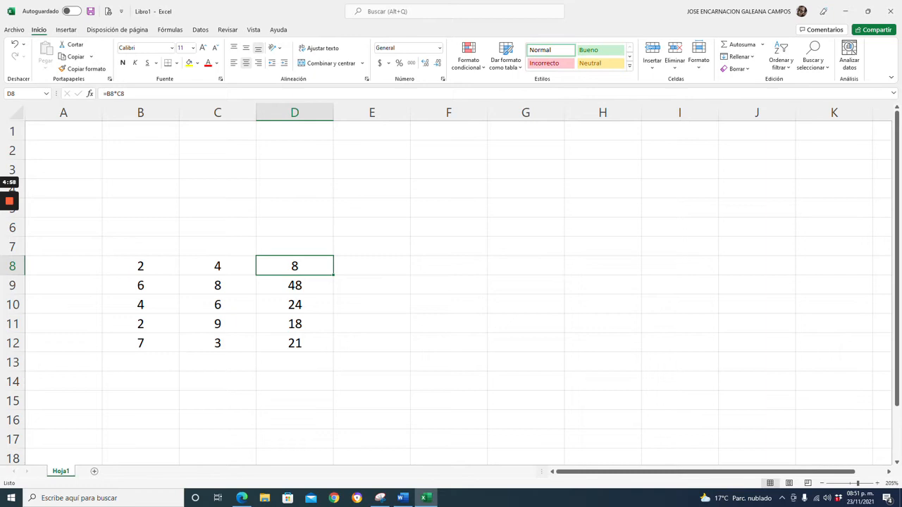
left_click(449, 189)
type("l")
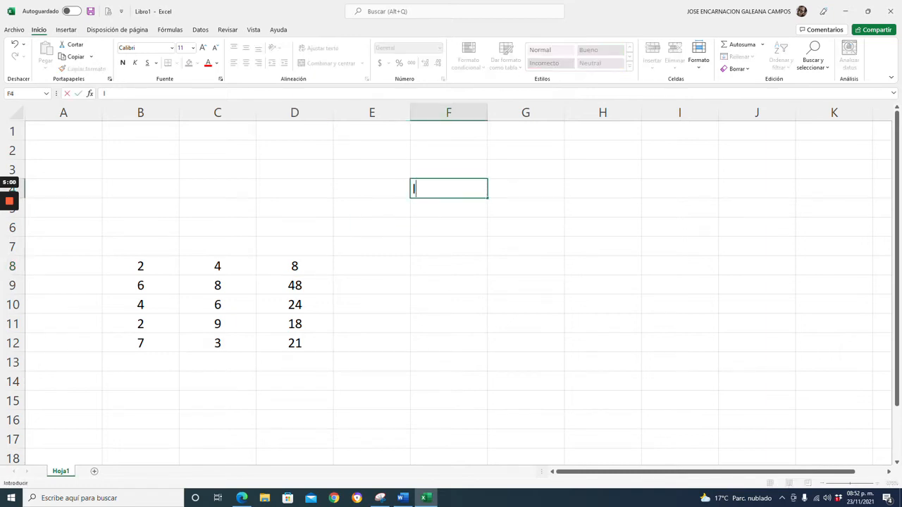
type("unes")
key("Return")
left_click(449, 189)
left_click_drag(488, 198, 487, 388)
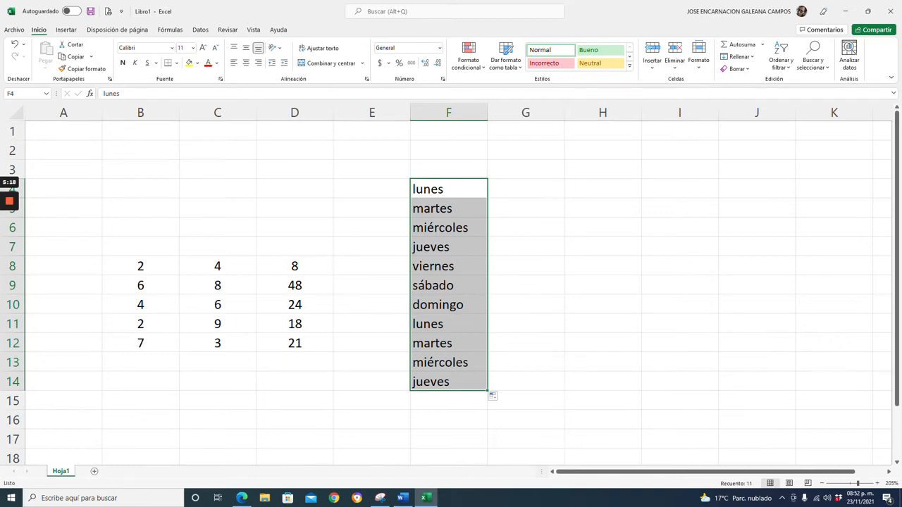
Enter enero in G4 and fill it down to G14 as a month series.
left_click(525, 189)
type("enero")
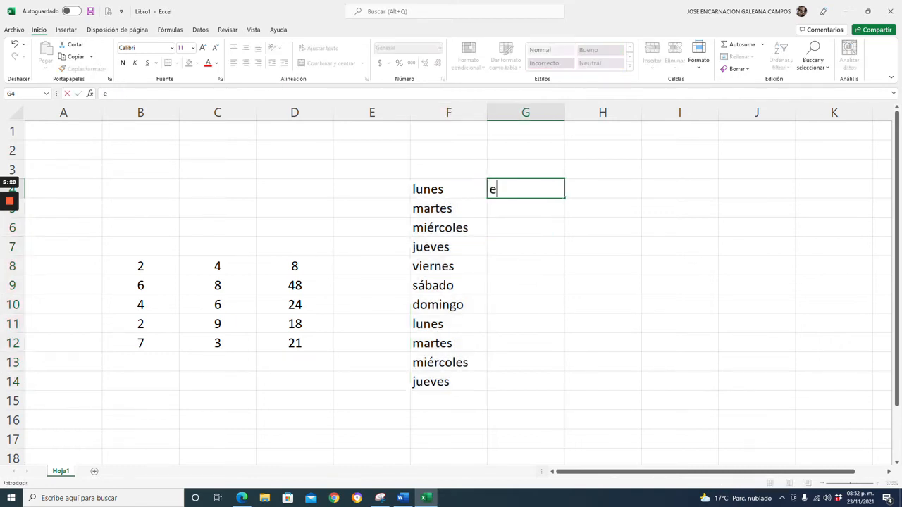
key("Return")
left_click(526, 189)
left_click_drag(565, 198, 565, 386)
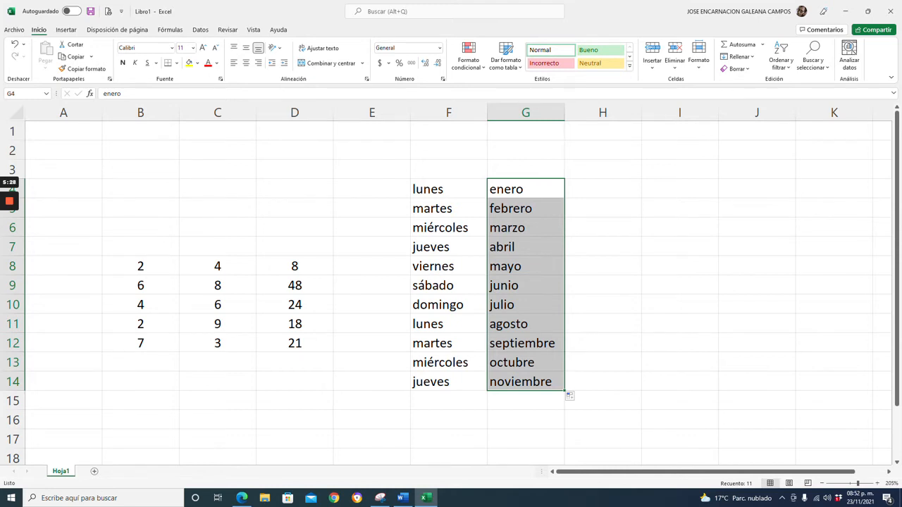
Enter 1 in H4, copy it down to H14, and center-align the column.
left_click(603, 188)
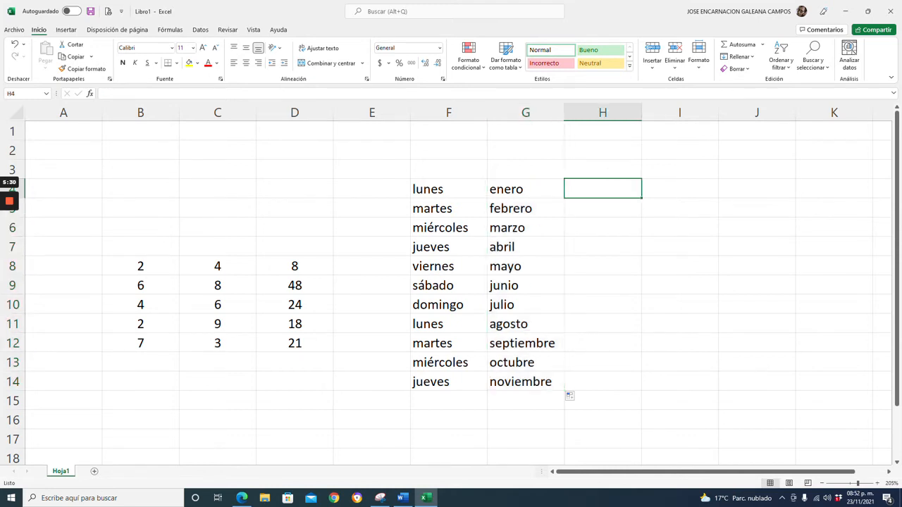
type("1")
key("Return")
left_click(602, 189)
left_click_drag(642, 199, 641, 386)
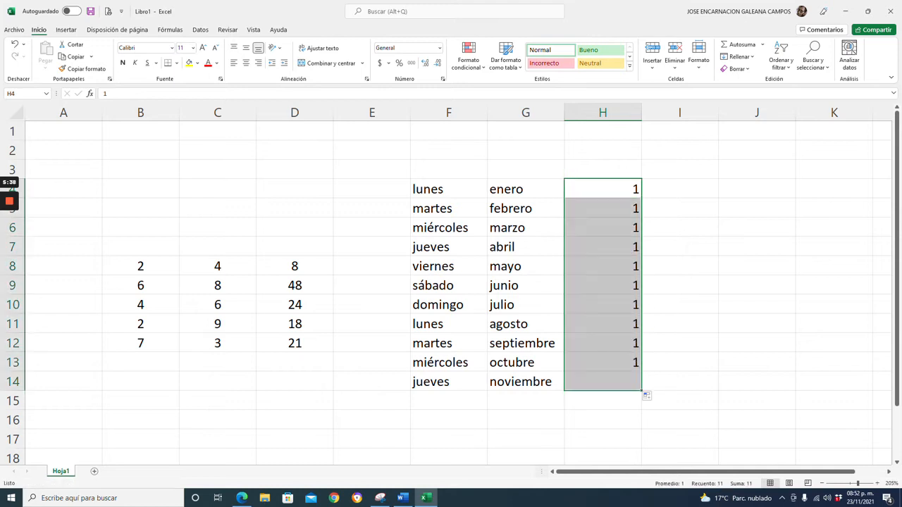
left_click(246, 63)
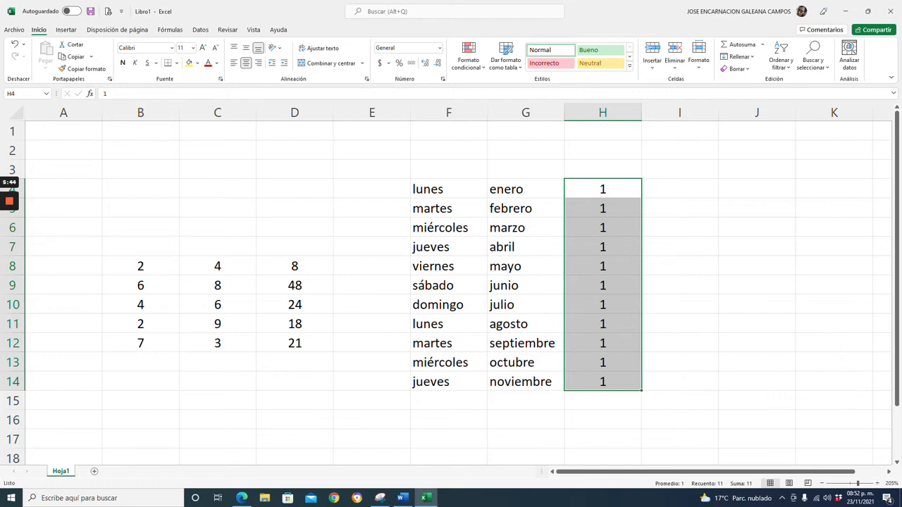
Enter 1 in I4 and 2 in I5 to start a numeric series.
left_click(680, 189)
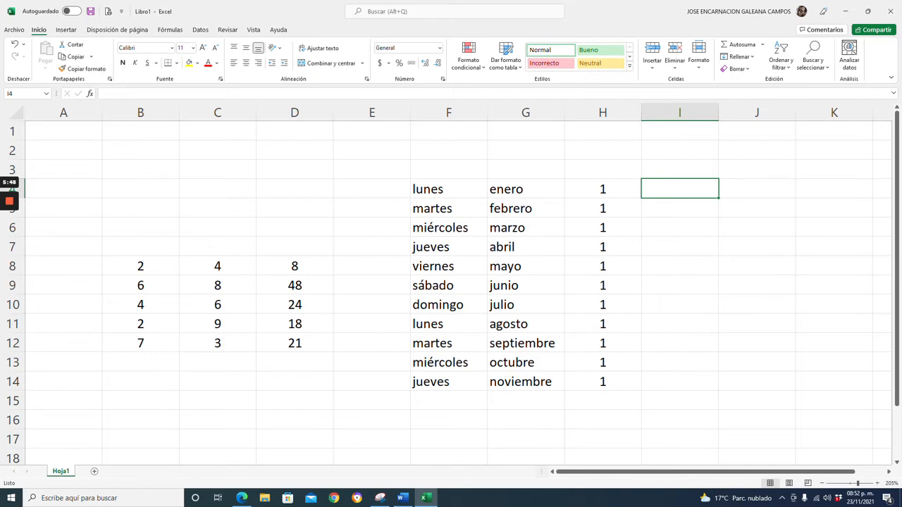
left_click(681, 209)
left_click(680, 189)
type("1")
key("Return")
type("2")
key("Return")
Extend the 1, 2 series from I4:I5 down to I14 and center-align it.
key("Up")
key("Up")
key("shift+Down")
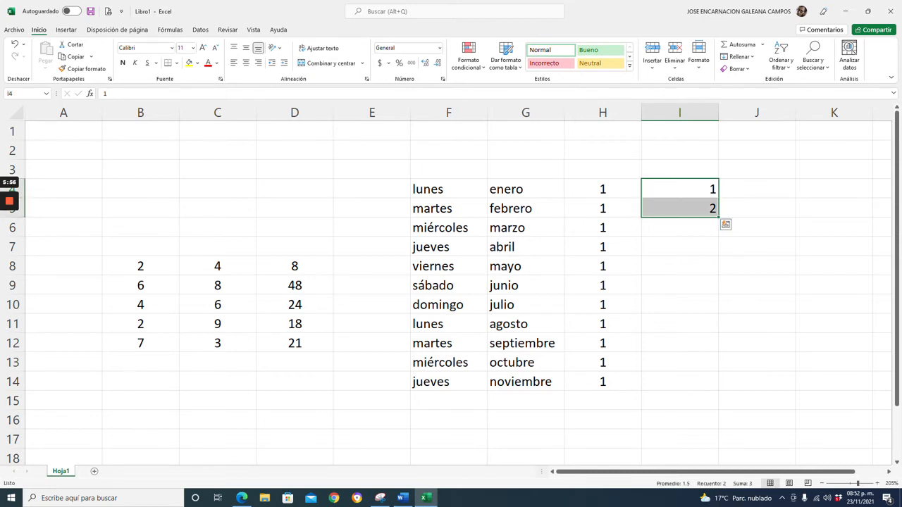
left_click(757, 170)
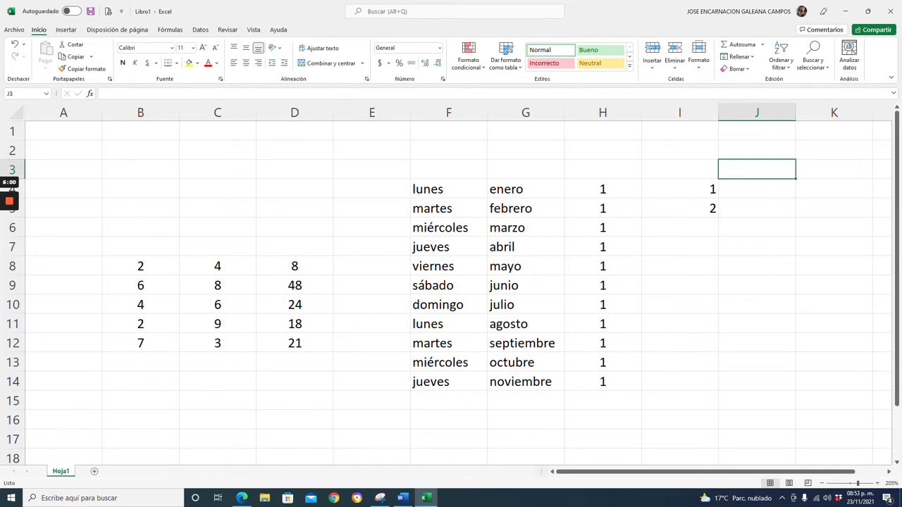
left_click_drag(680, 190, 680, 208)
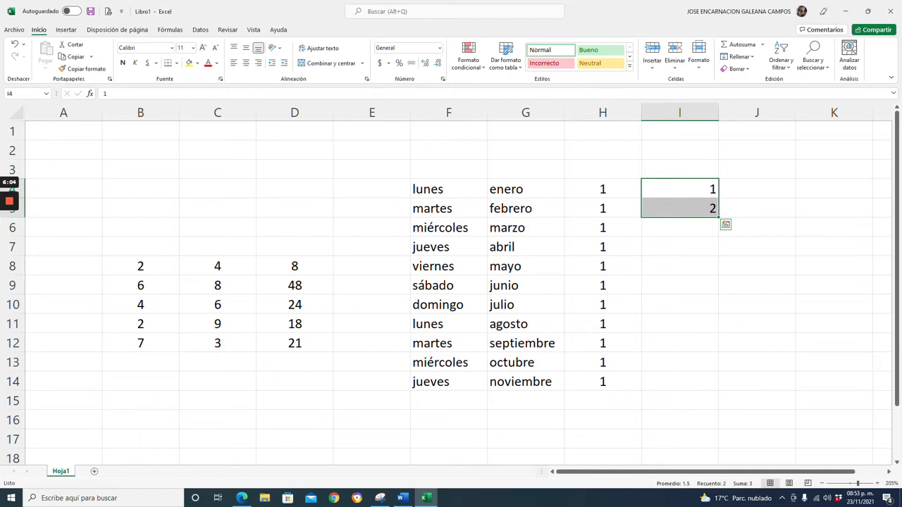
left_click_drag(719, 217, 723, 388)
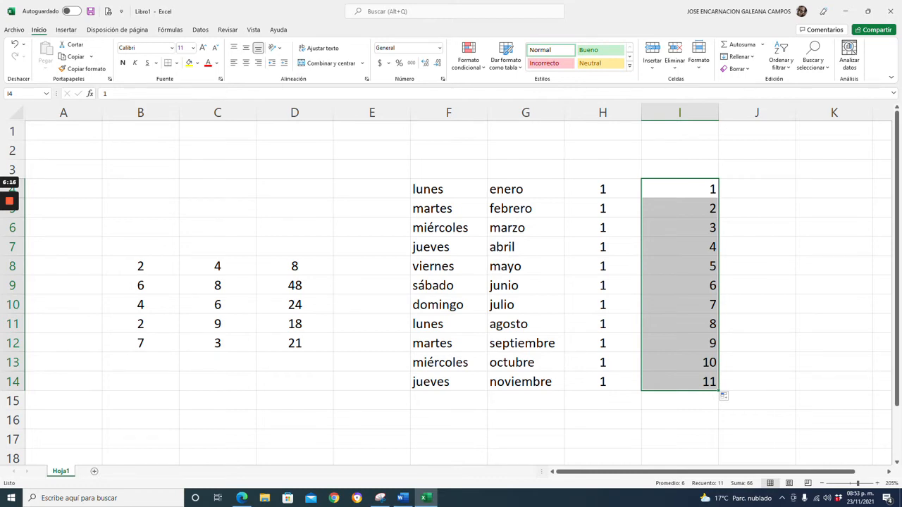
left_click(246, 62)
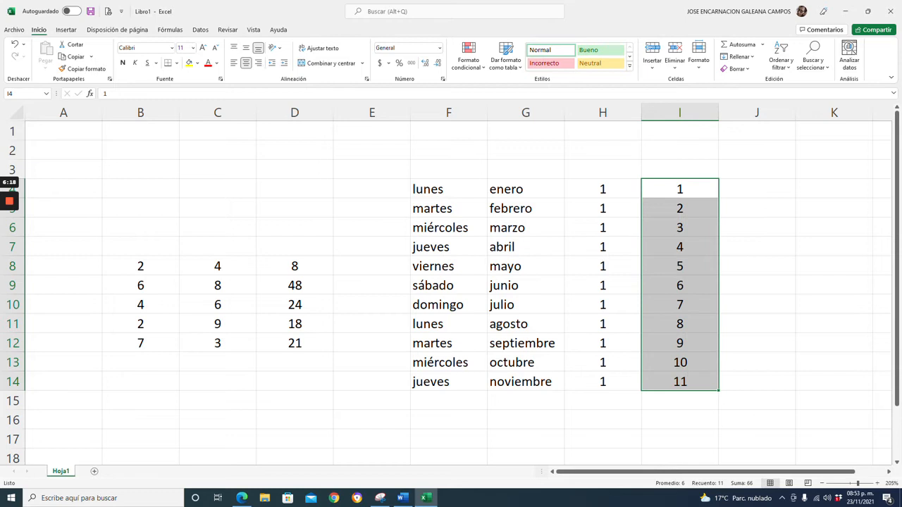
Enter 1 in J4 and 3 in J5 to start an odd-number series.
left_click(757, 189)
type("1")
key("Return")
type("2")
key("BackSpace")
type("3")
key("Return")
Extend the 1, 3 series from J4:J5 down to J14 and center-align it.
key("Up")
key("Up")
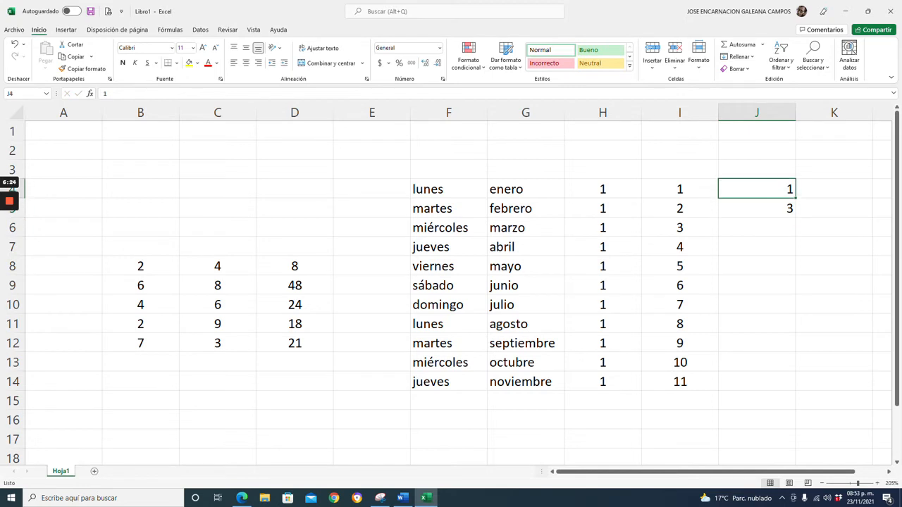
key("shift+Down")
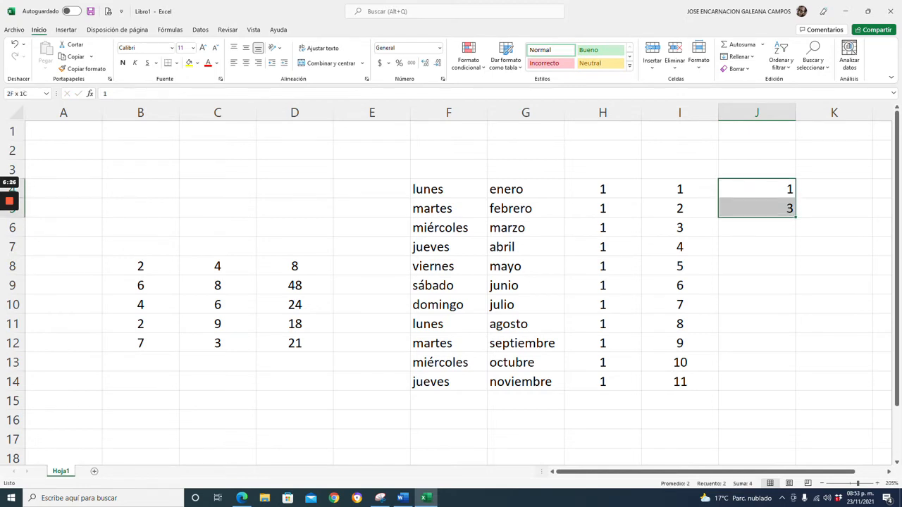
left_click_drag(797, 217, 802, 391)
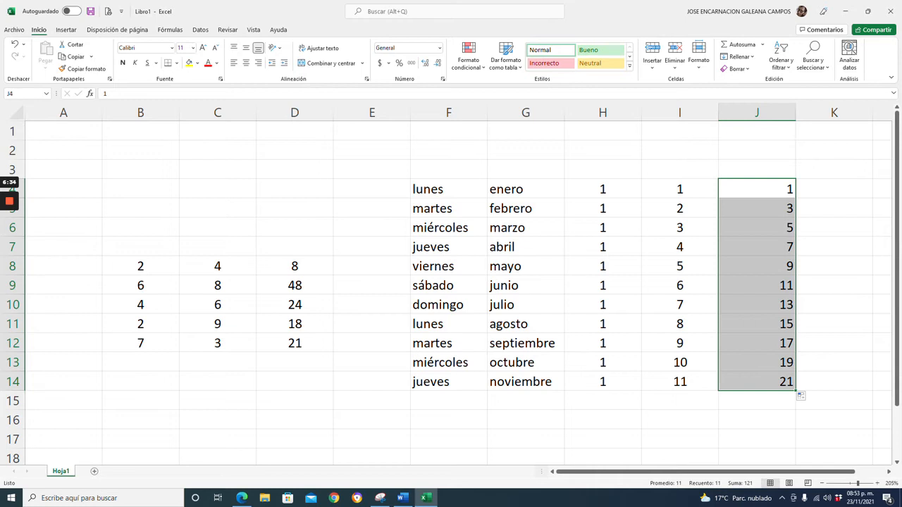
left_click(246, 62)
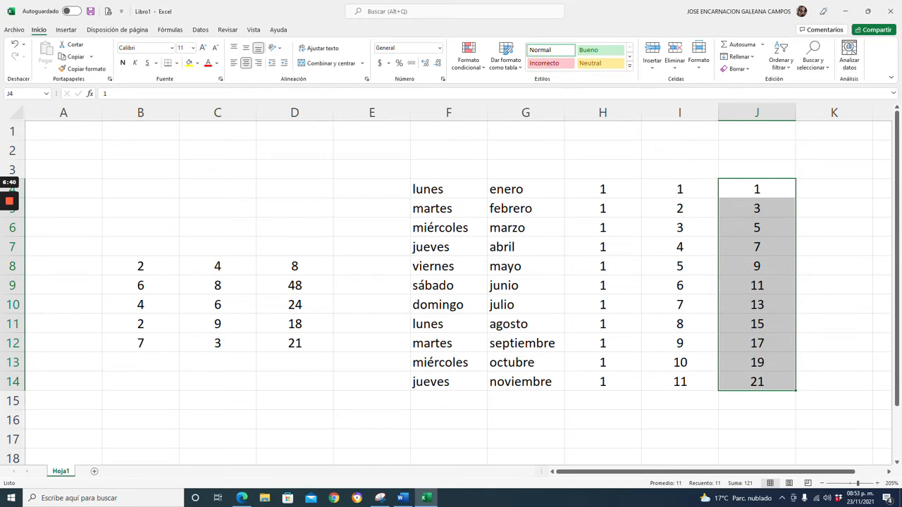
Enter a first name in E4, copy it down to E14, and clear those cells.
left_click(372, 189)
type("Jose")
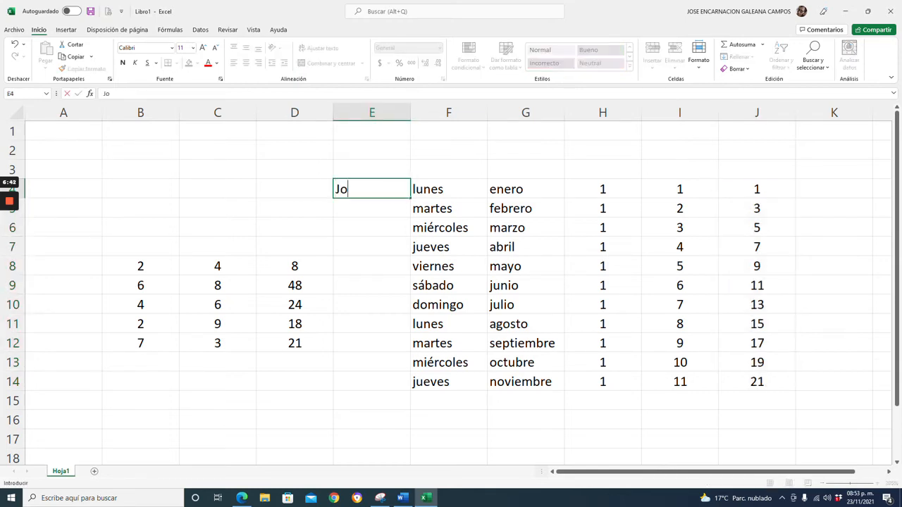
key("Return")
left_click(372, 188)
left_click_drag(410, 198, 417, 386)
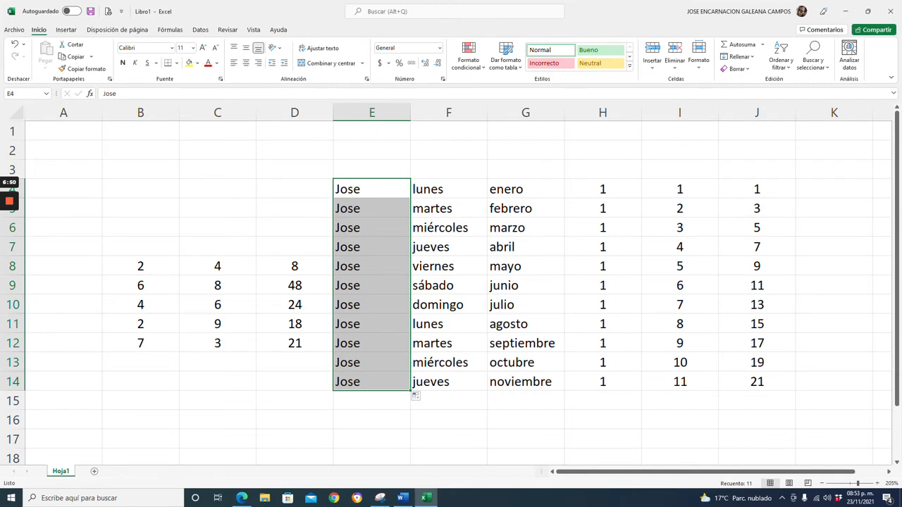
key("Delete")
Enter three different first names in E4 to E6 and extend the repeating pattern down to E14.
left_click(372, 188)
type("jose")
key("Return")
type("juam")
key("BackSpace")
type("n")
key("Return")
type("andres")
key("Return")
left_click_drag(371, 189, 413, 388)
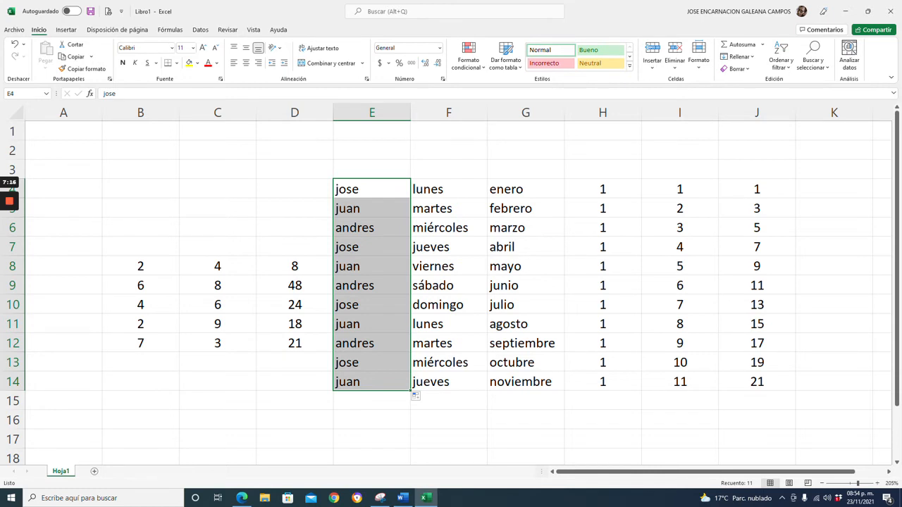
Clear all the demonstration data in the range E4:J14.
left_click_drag(372, 381, 757, 381)
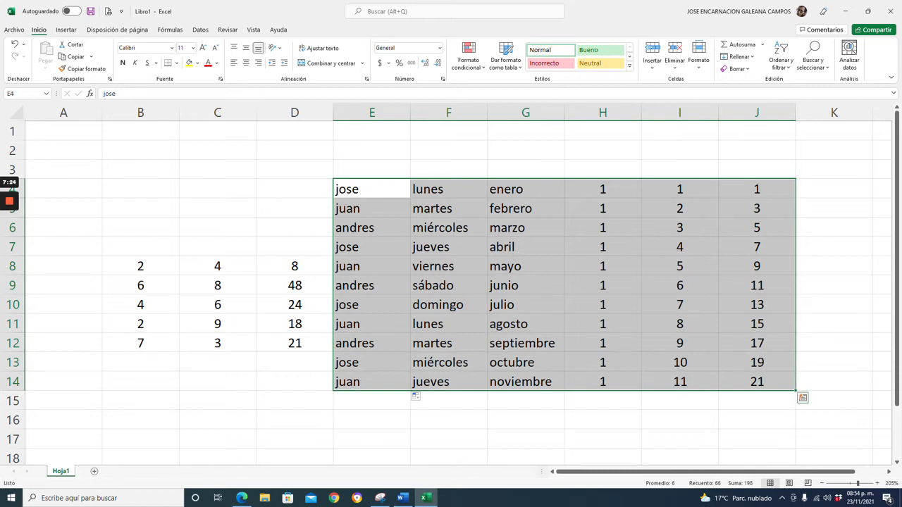
key("Delete")
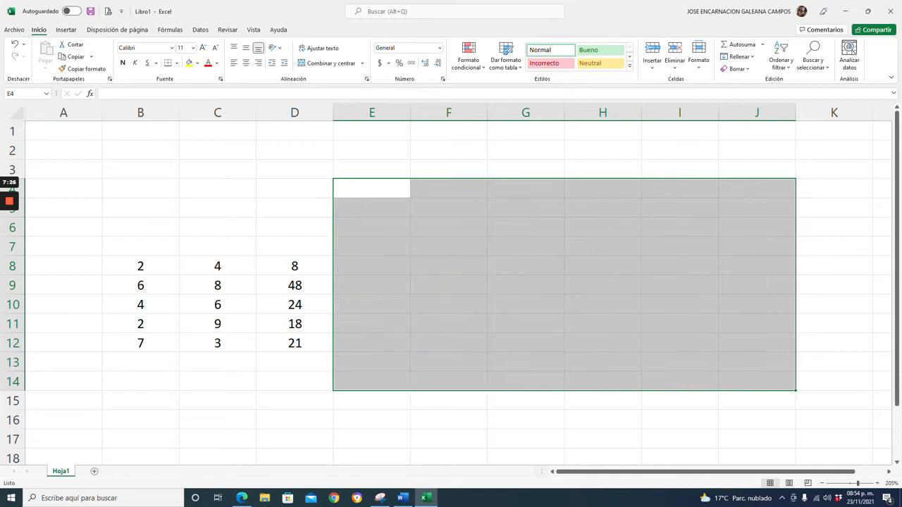
Fill D8's multiplication formula down to D12 again.
left_click(217, 382)
left_click(295, 267)
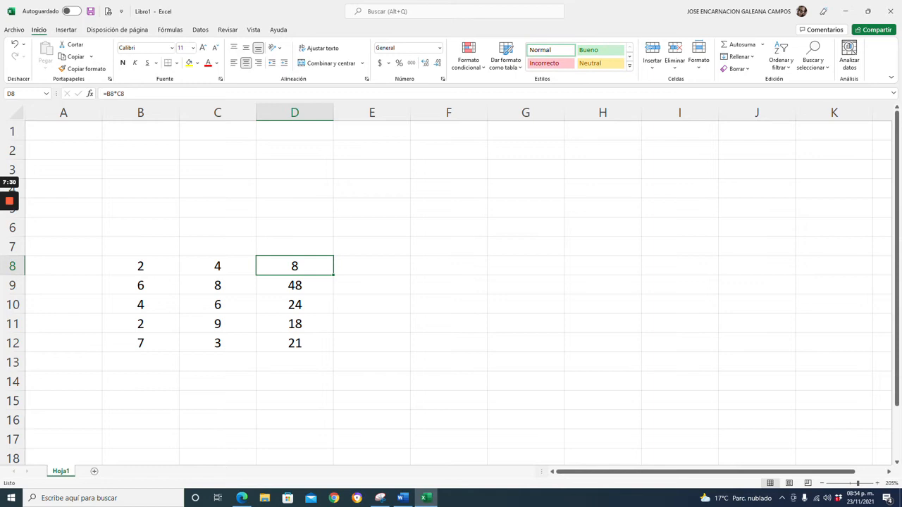
left_click_drag(333, 275, 334, 352)
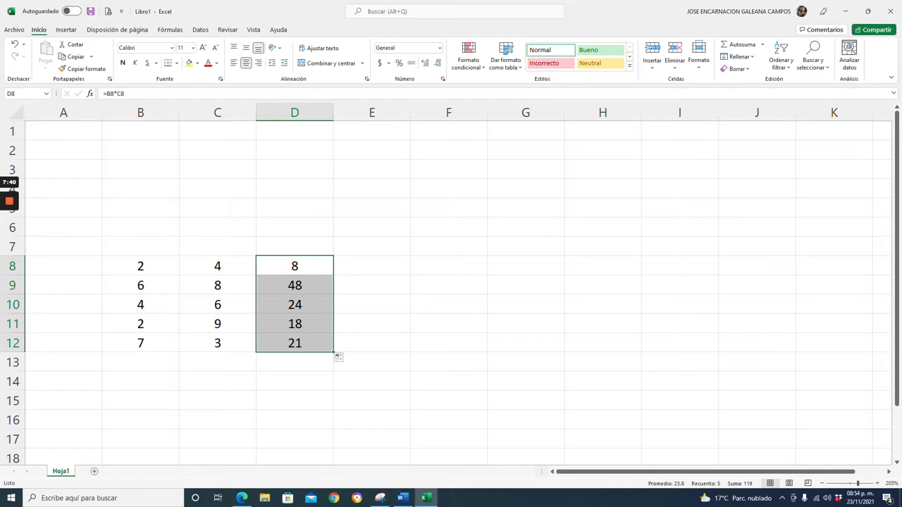
left_click(402, 497)
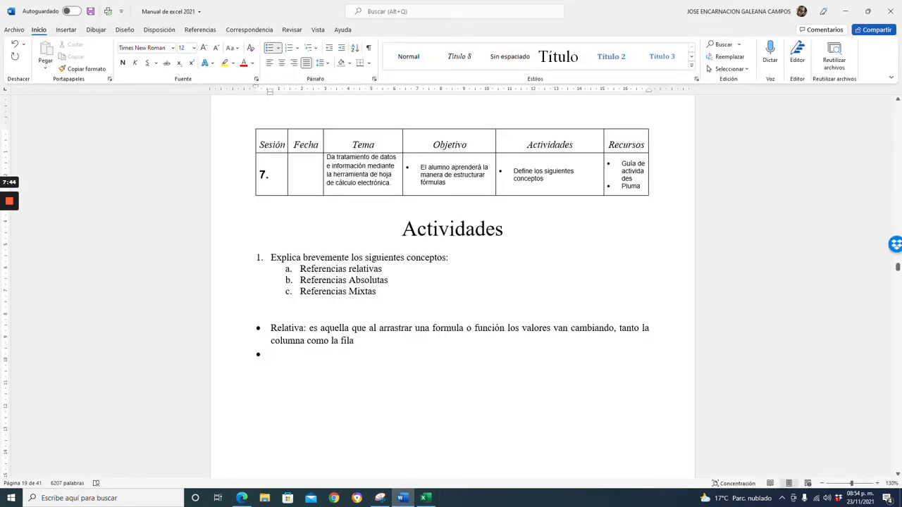
left_click(426, 498)
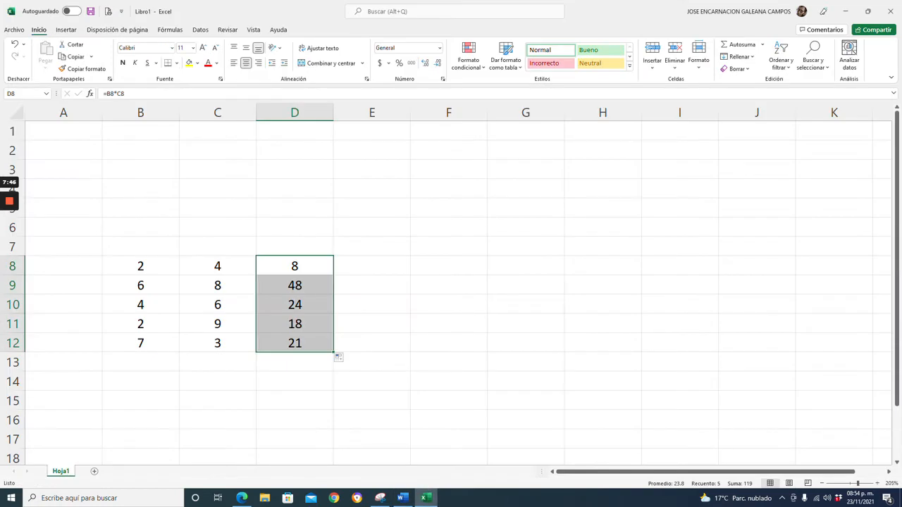
Clear all the multiplication demonstration data in the range B7:E15.
left_click_drag(140, 247, 371, 401)
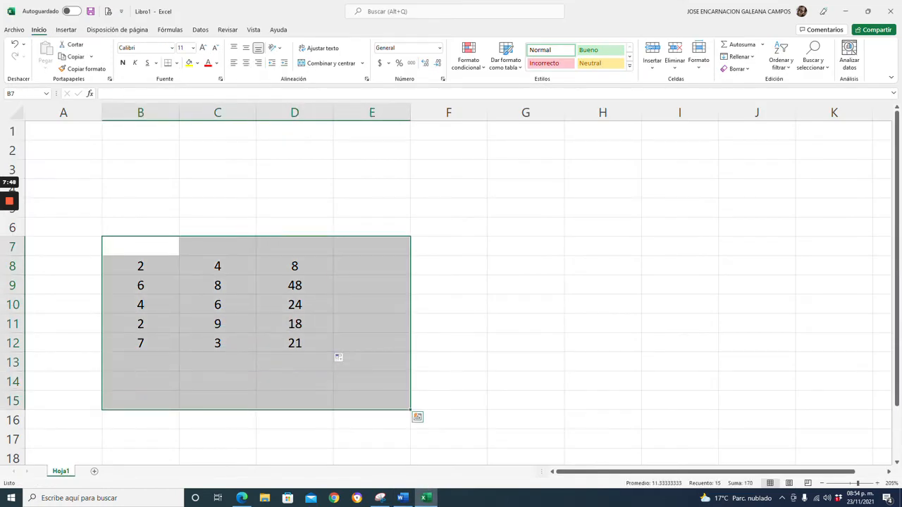
key("Delete")
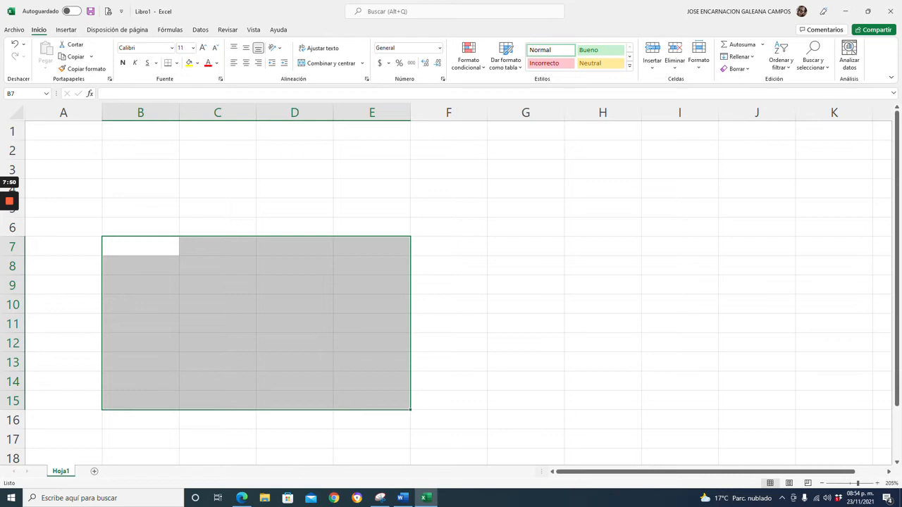
Enter 1 and 2 in B4 and B5, extend the series to 10 down to B13, and center it.
left_click(140, 189)
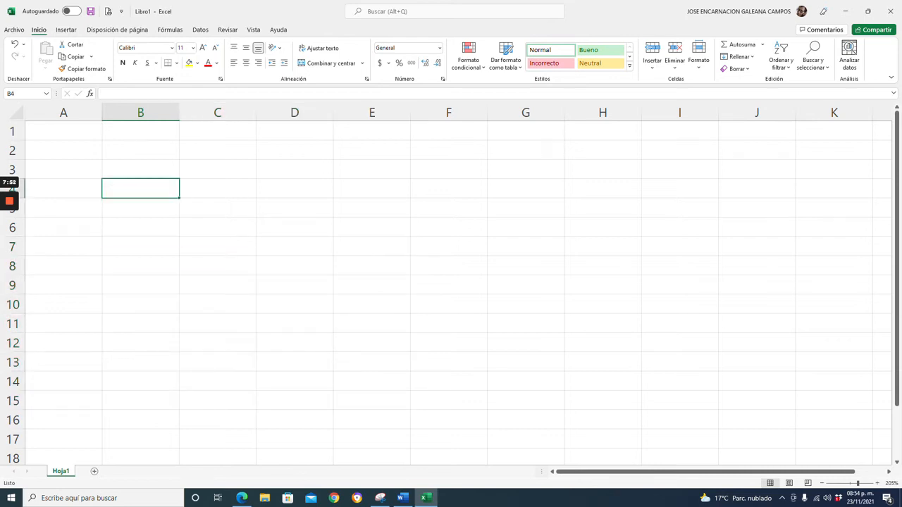
type("1")
key("Return")
type("2")
key("Return")
key("Up")
key("Up")
key("shift+Down")
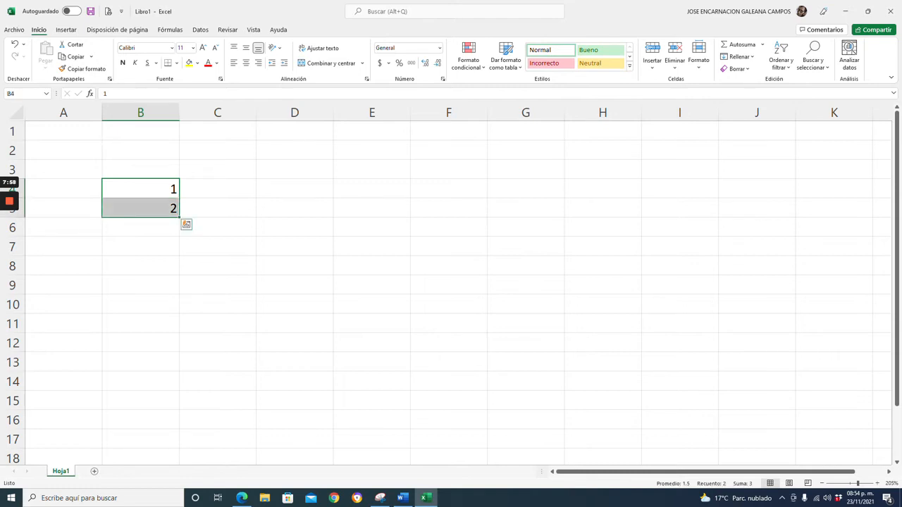
left_click_drag(179, 217, 180, 352)
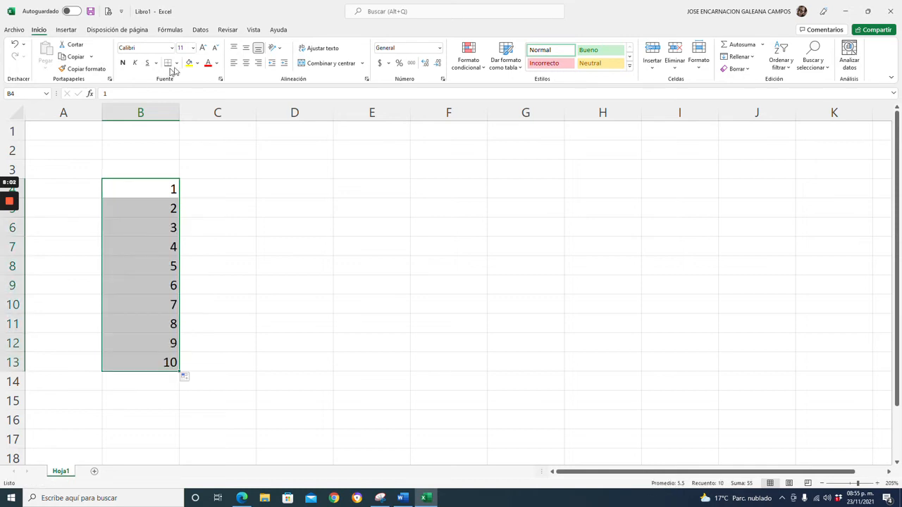
left_click(245, 64)
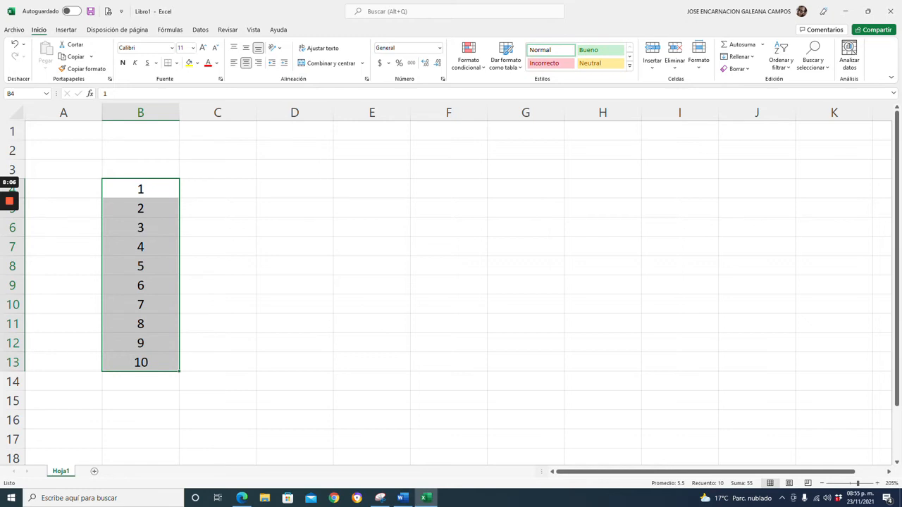
Enter an asterisk in C4, center it, and fill it down to C13.
left_click(218, 189)
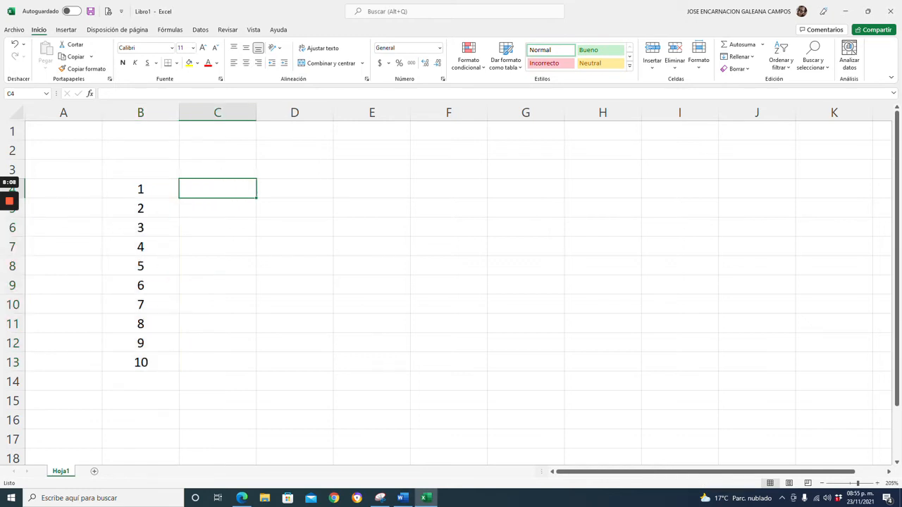
type("*")
key("Return")
key("Up")
left_click(246, 65)
left_click_drag(256, 199, 258, 372)
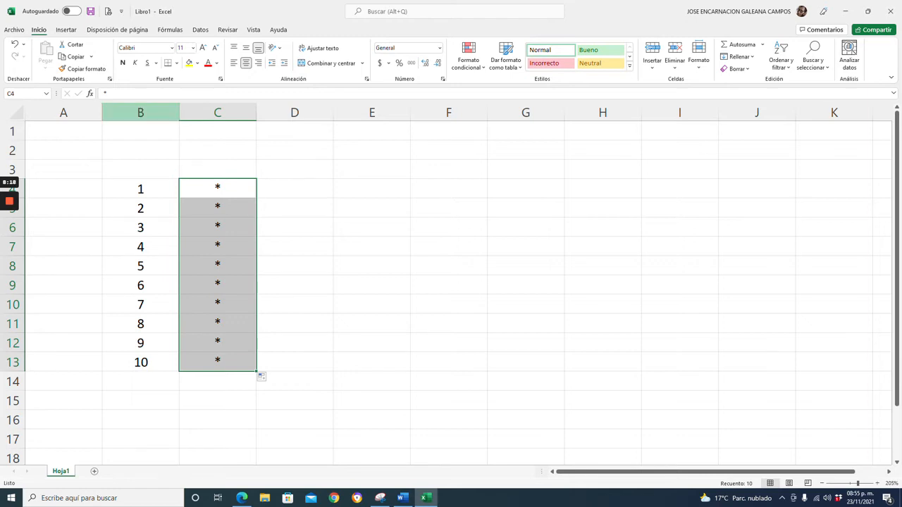
Insert two blank columns before column B, shifting the series and asterisks right.
left_click(140, 113)
right_click(141, 116)
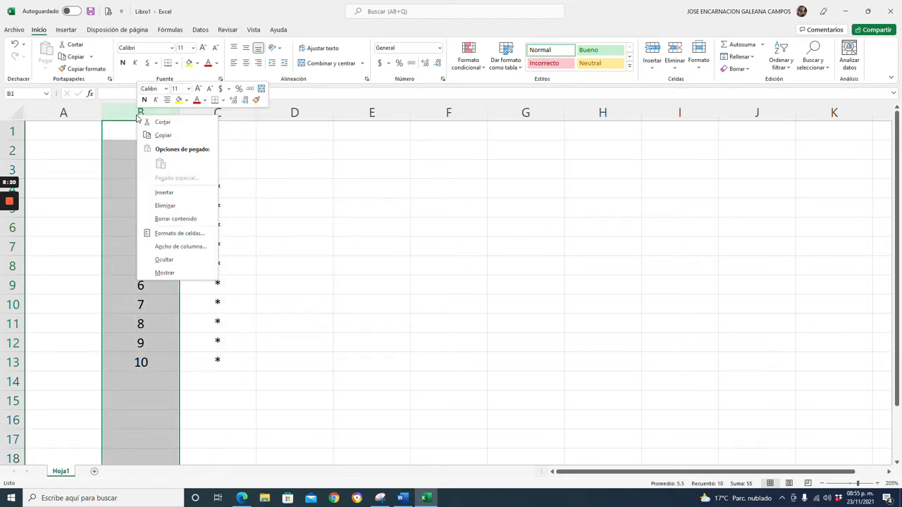
left_click(167, 194)
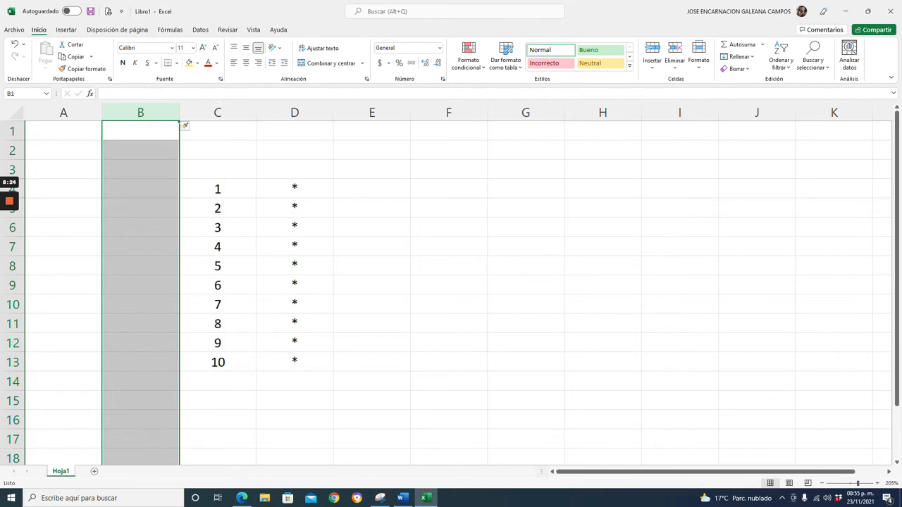
right_click(156, 116)
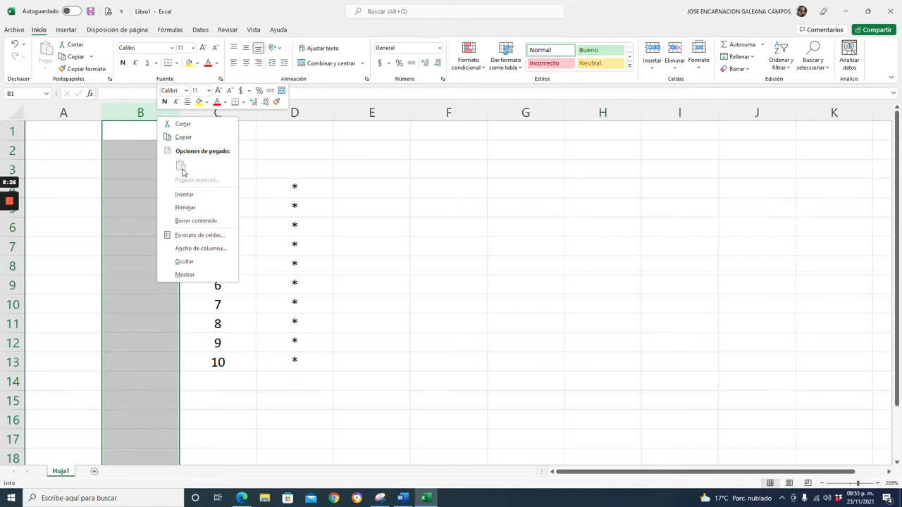
left_click(182, 197)
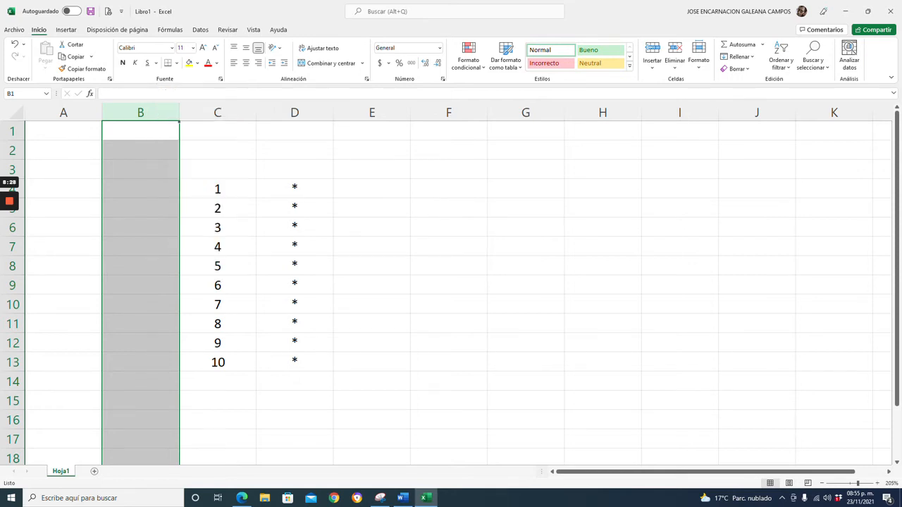
Enter 15 in B4, fill it down to B13, and center the column.
left_click(141, 189)
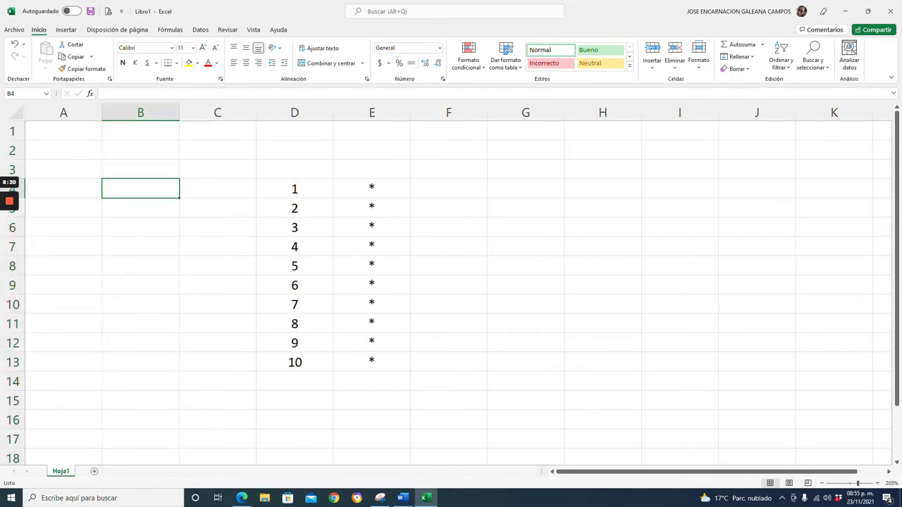
type("15")
key("Return")
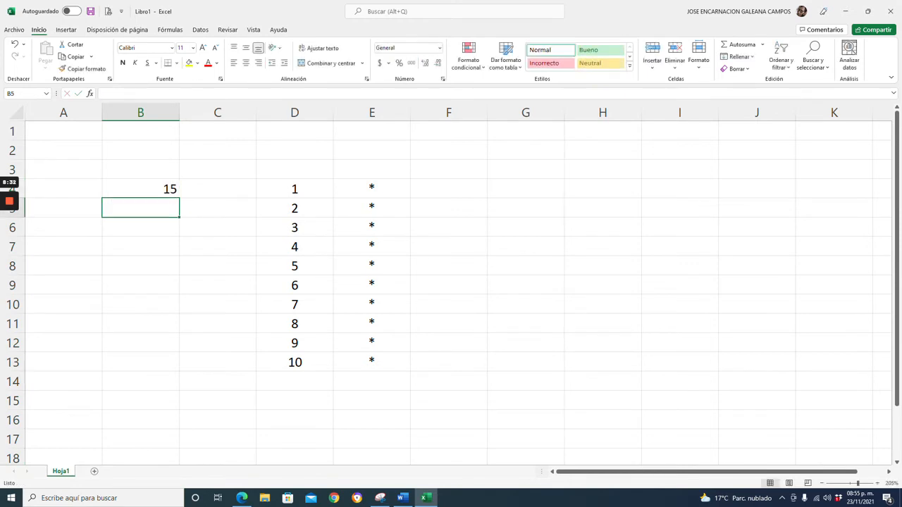
left_click(141, 189)
left_click_drag(179, 198, 182, 367)
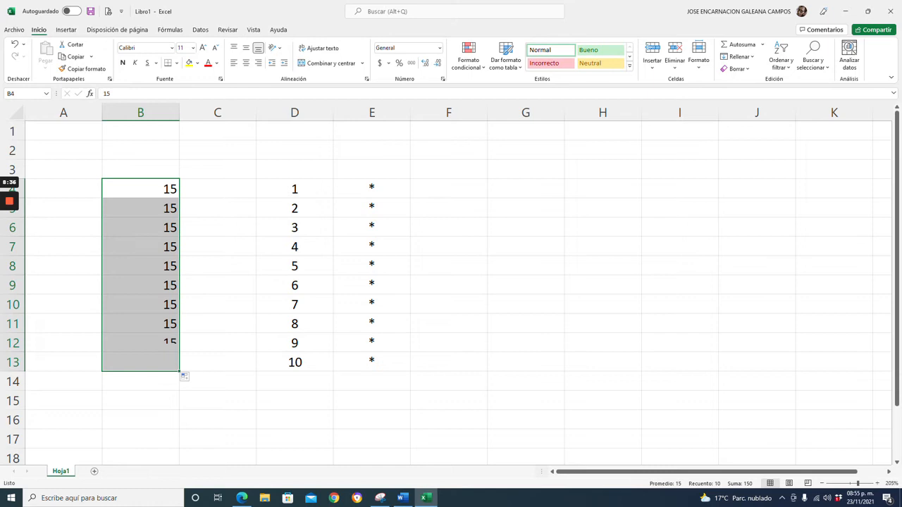
left_click(245, 63)
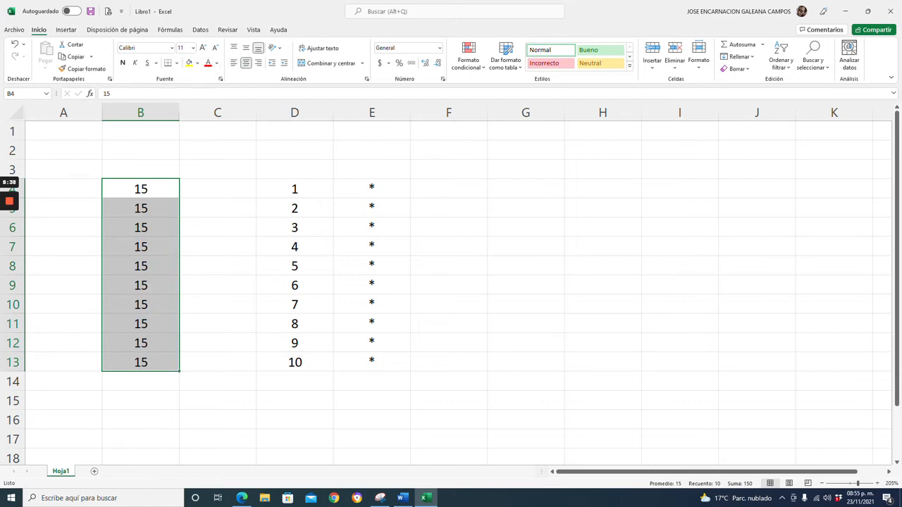
Enter an asterisk in C4, center it, and fill it down to C13.
left_click(218, 189)
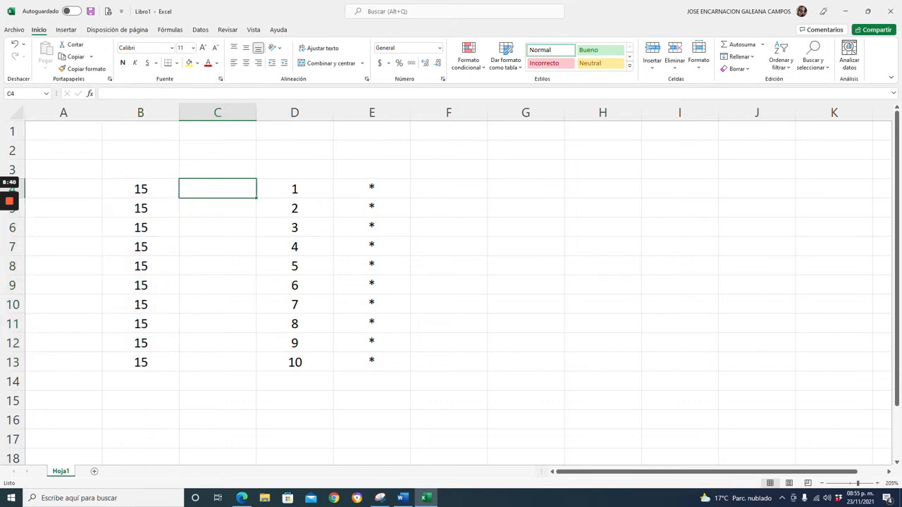
type("*")
key("Return")
key("Up")
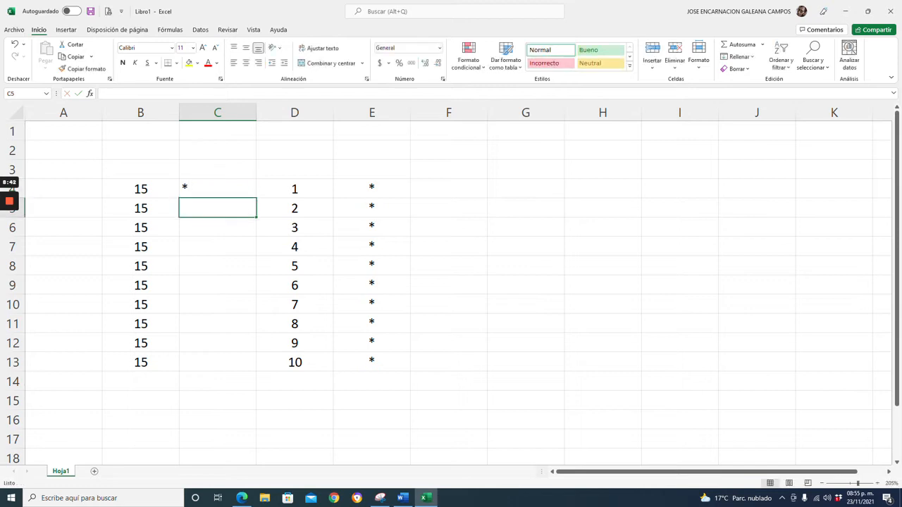
left_click(245, 62)
left_click_drag(257, 198, 258, 364)
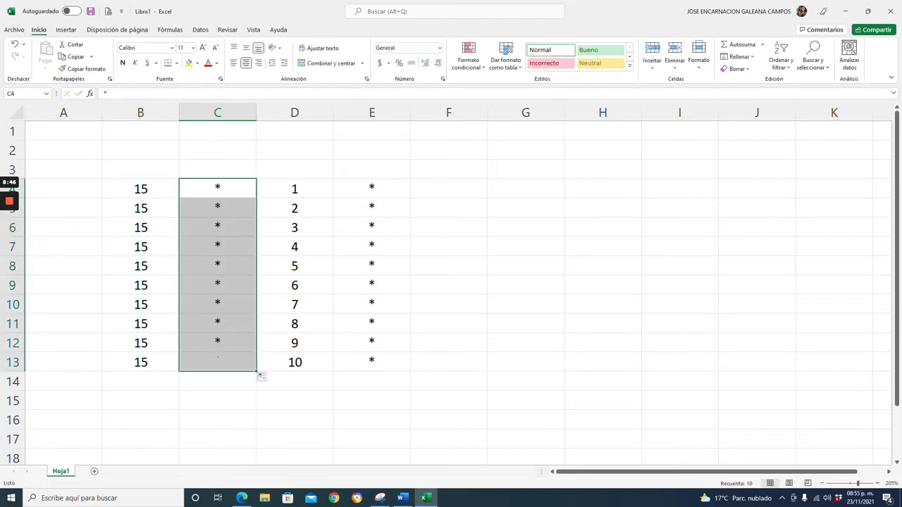
Enter an equals sign in E4 and fill it down to E13.
left_click(372, 188)
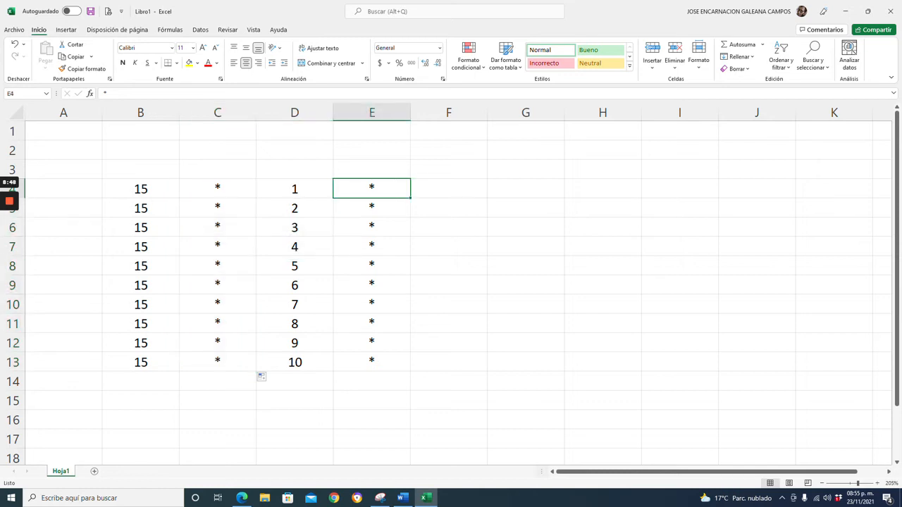
type("=")
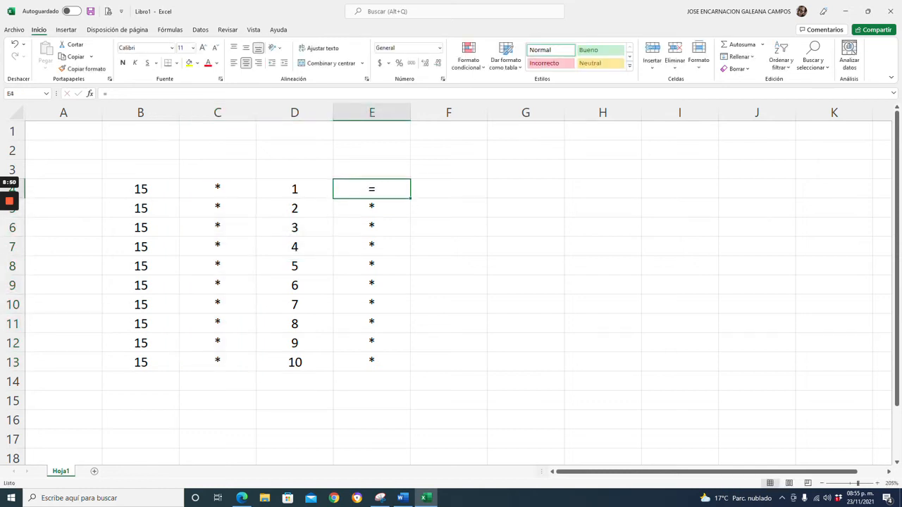
left_click_drag(410, 198, 413, 372)
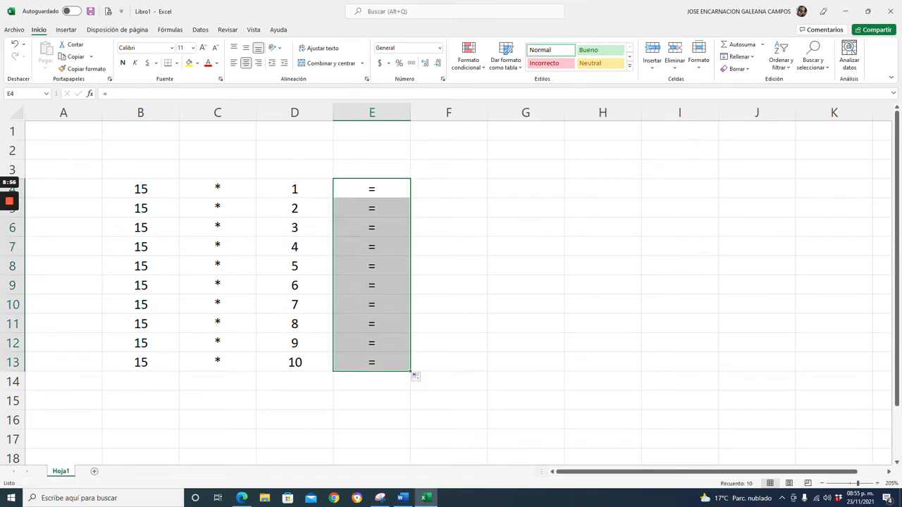
Enter the formula =B4*D4 in F4 by selecting the cells.
left_click(449, 188)
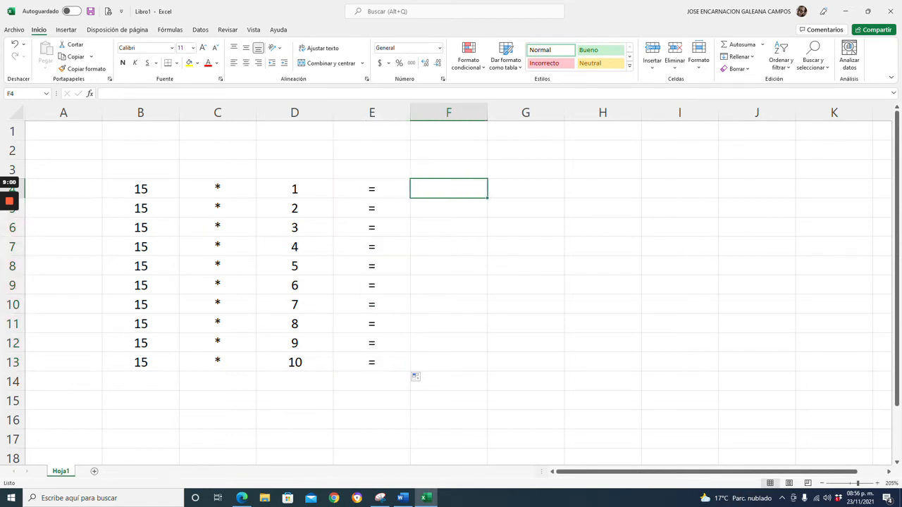
type("=")
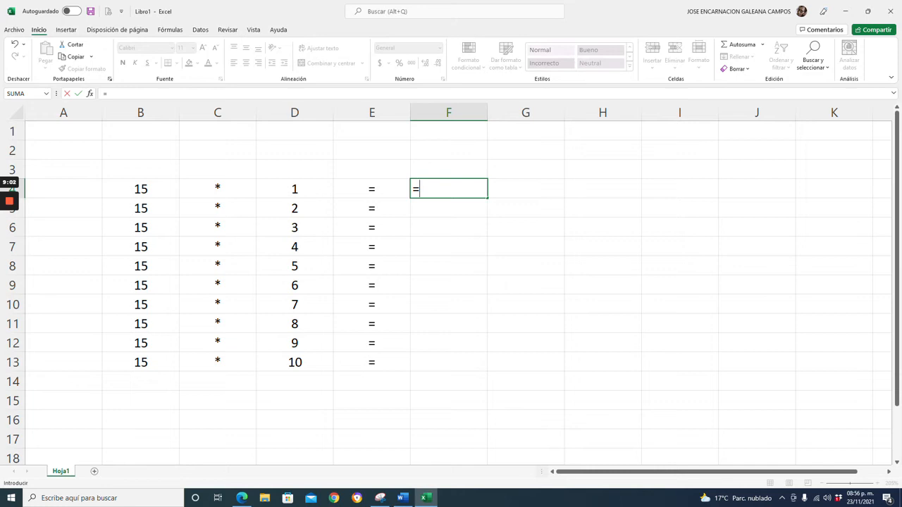
left_click(141, 189)
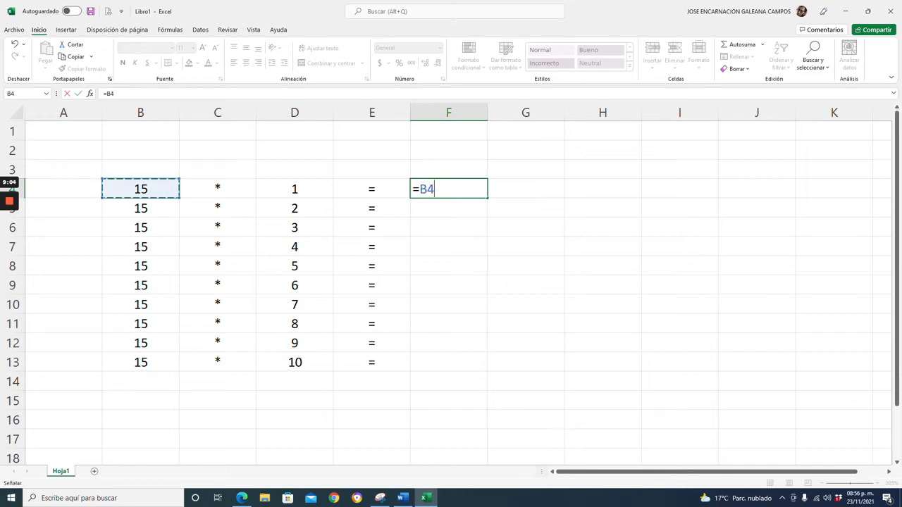
type("*")
left_click(295, 188)
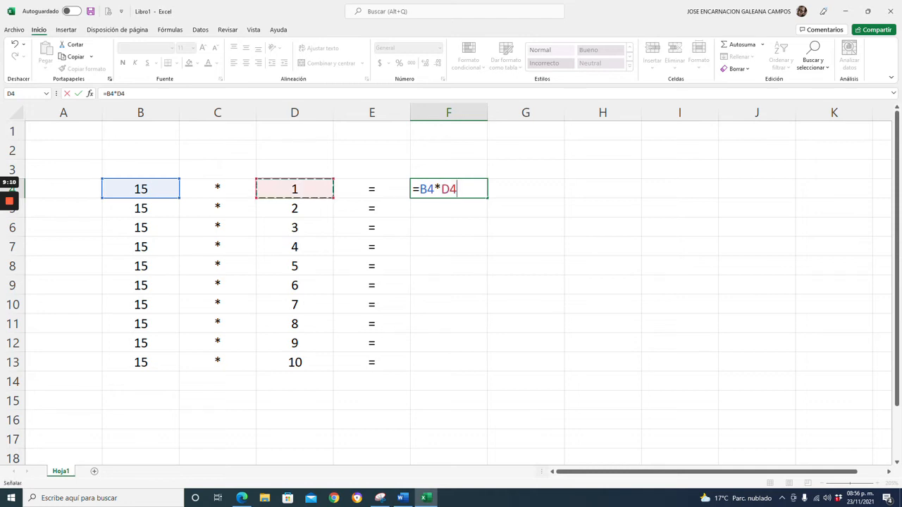
key("Return")
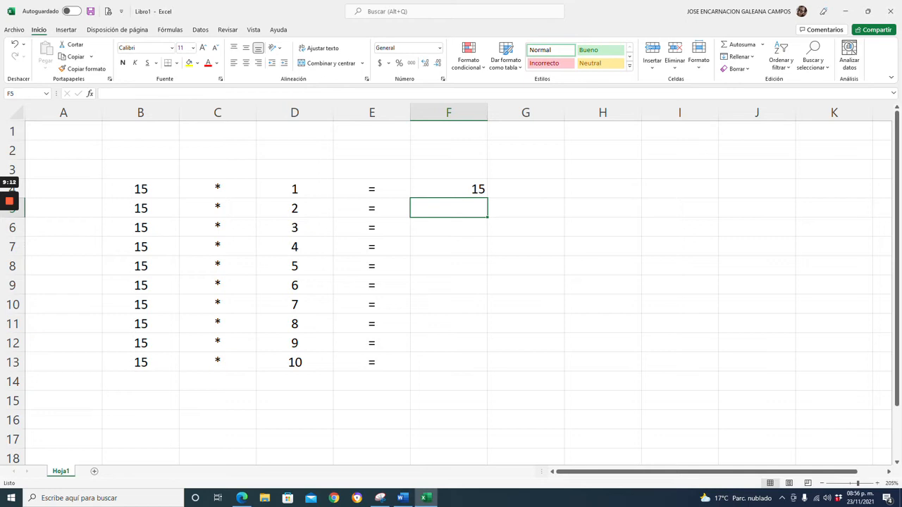
Fill F4's formula down to F13 and center the results.
left_click(449, 189)
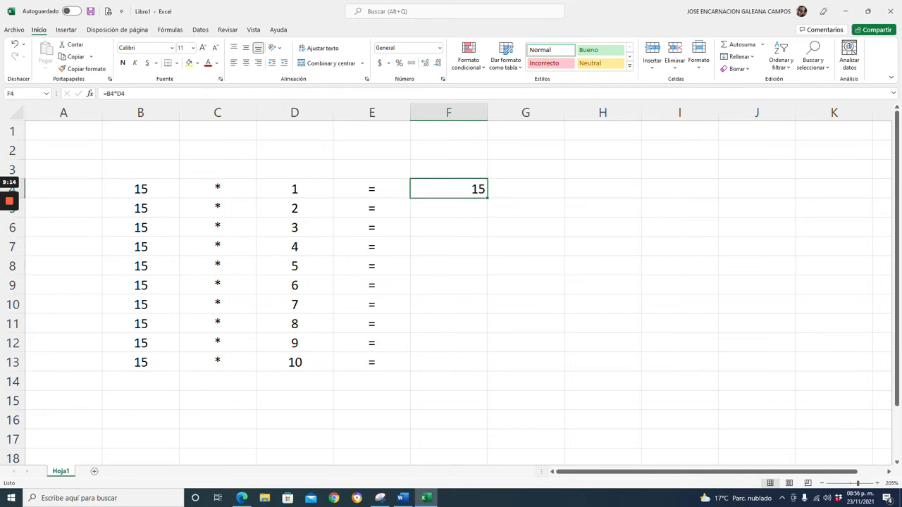
left_click_drag(487, 198, 487, 362)
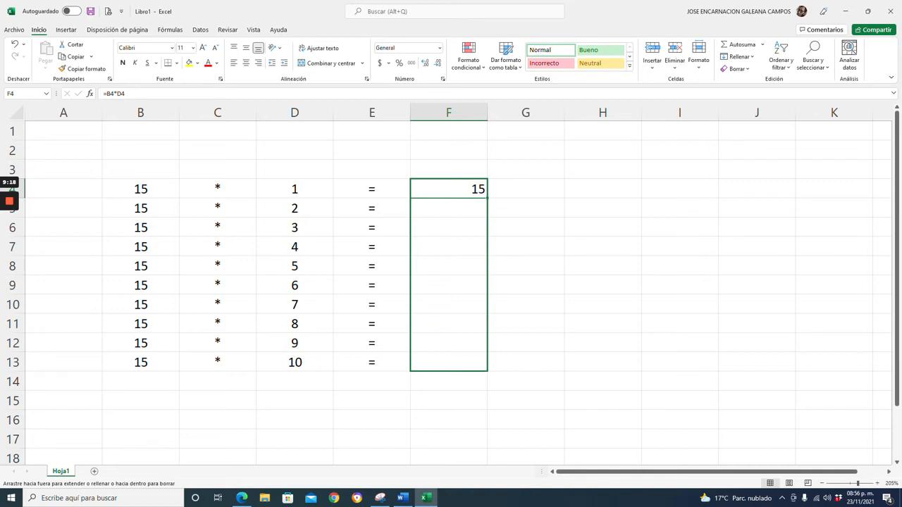
left_click_drag(487, 369, 492, 374)
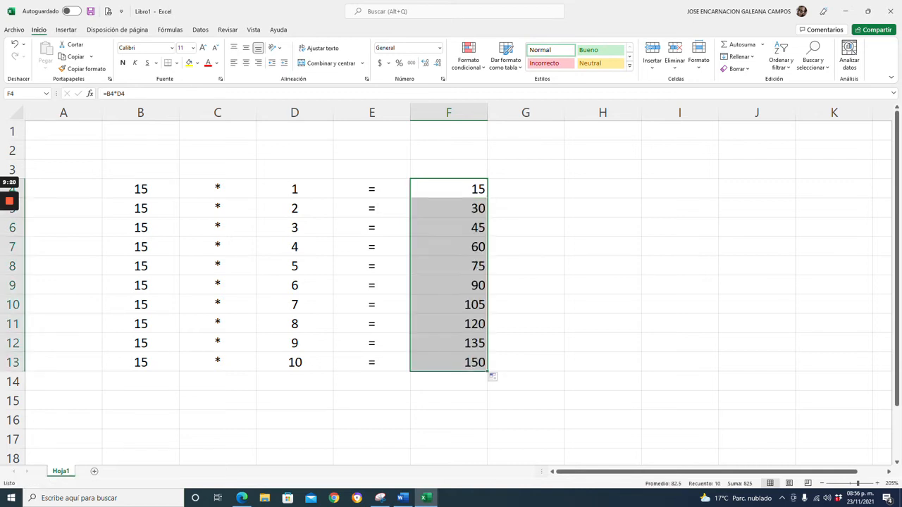
left_click(246, 63)
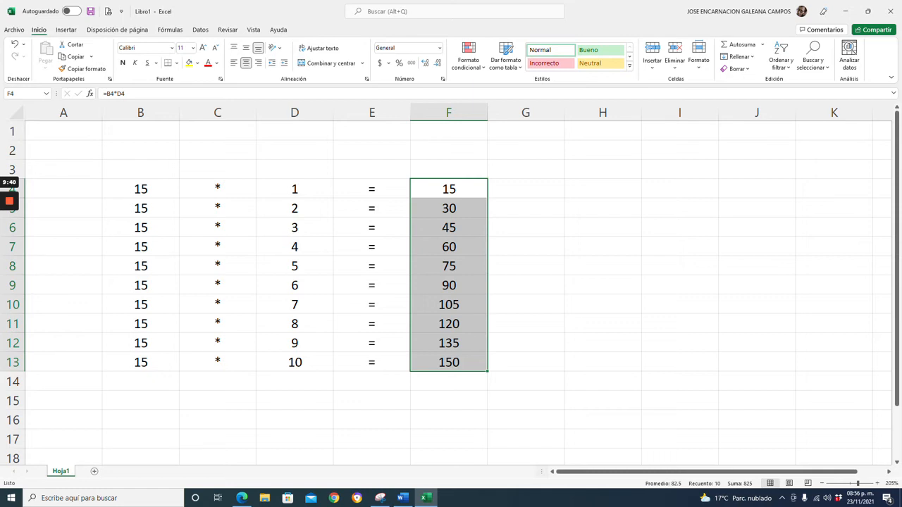
Enter 15 in cell H1.
left_click(602, 131)
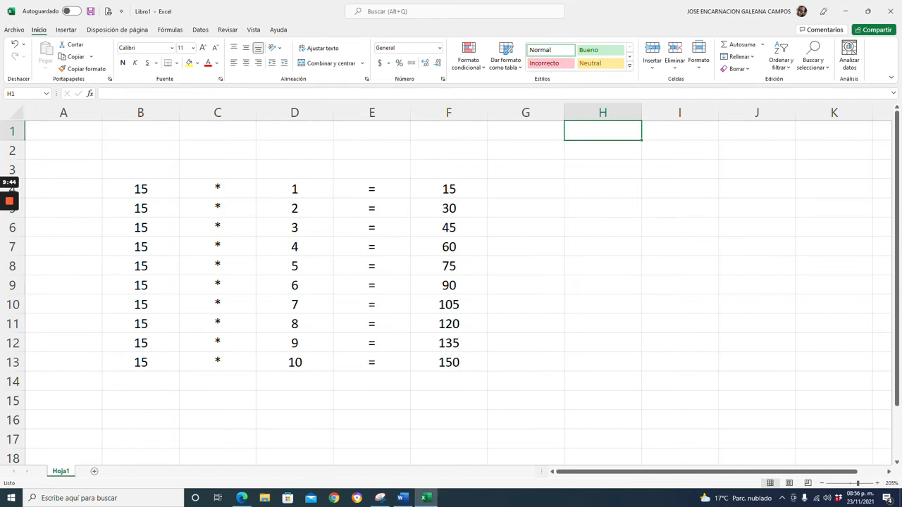
type("15")
key("Return")
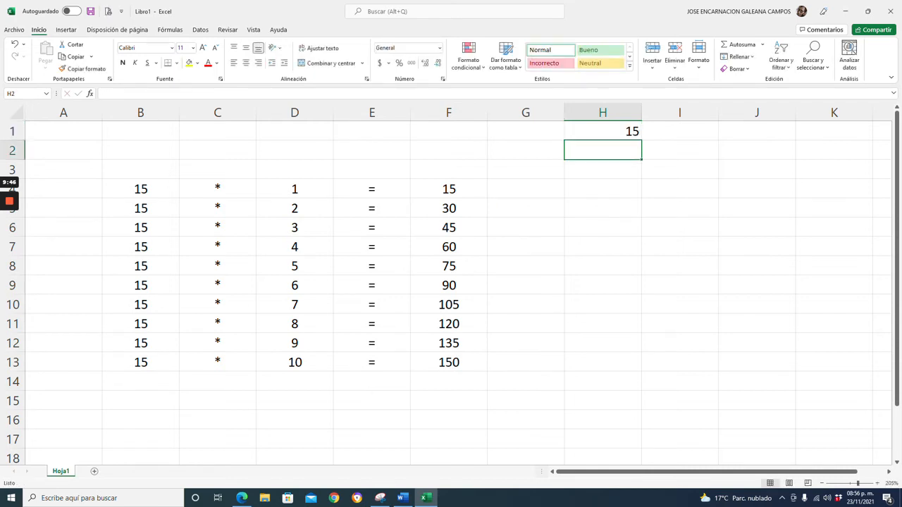
Clear the values in B4:B13.
left_click_drag(140, 189, 141, 363)
key("Delete")
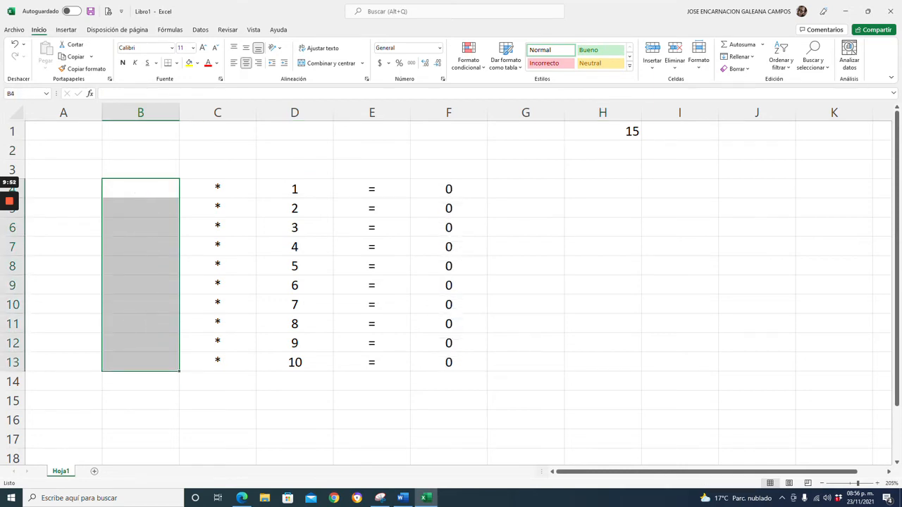
Enter the formula =H1 in B4 and open it to inspect the reference.
left_click(141, 189)
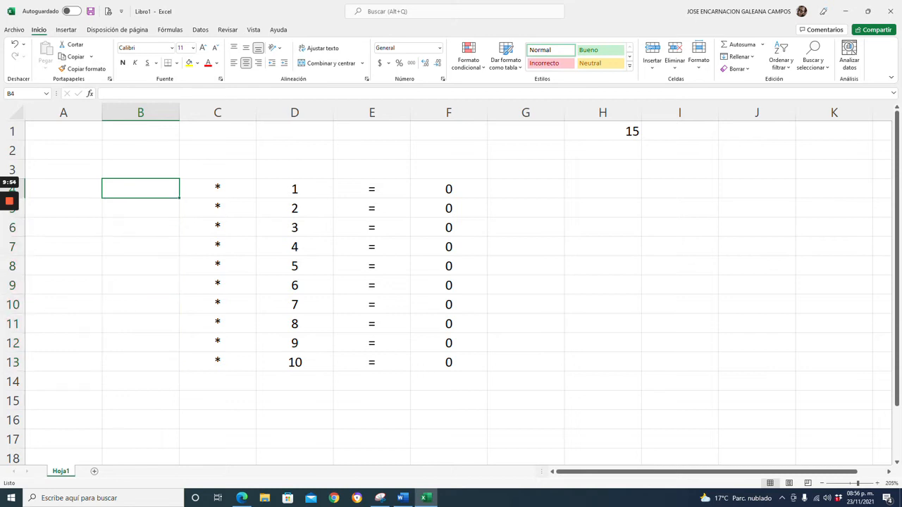
type("=")
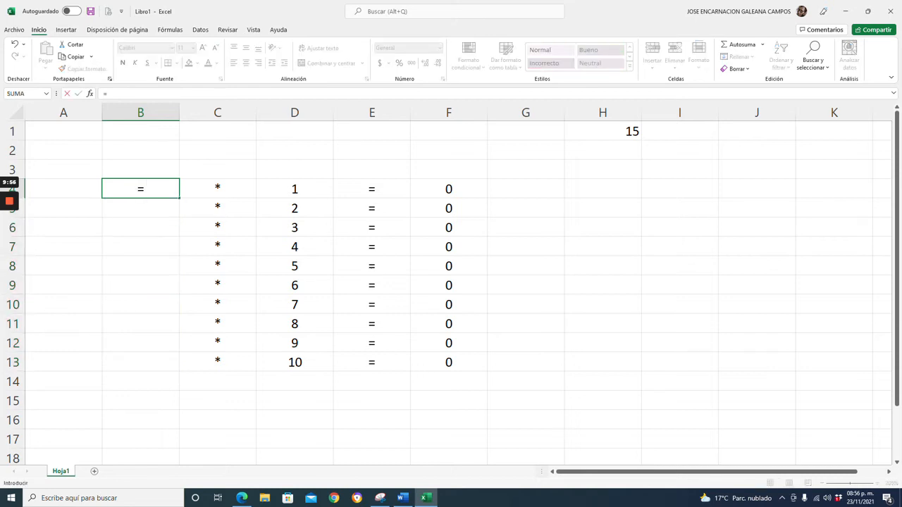
type("h1")
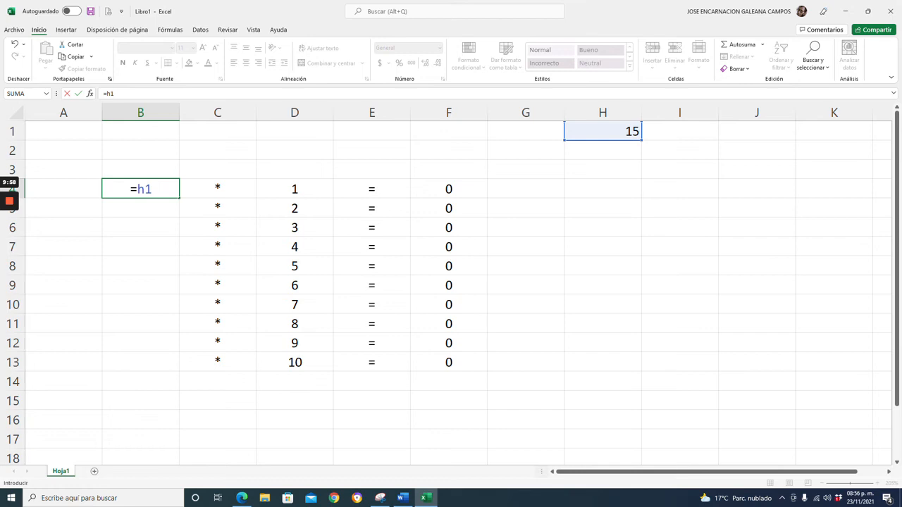
key("Return")
left_click(140, 189)
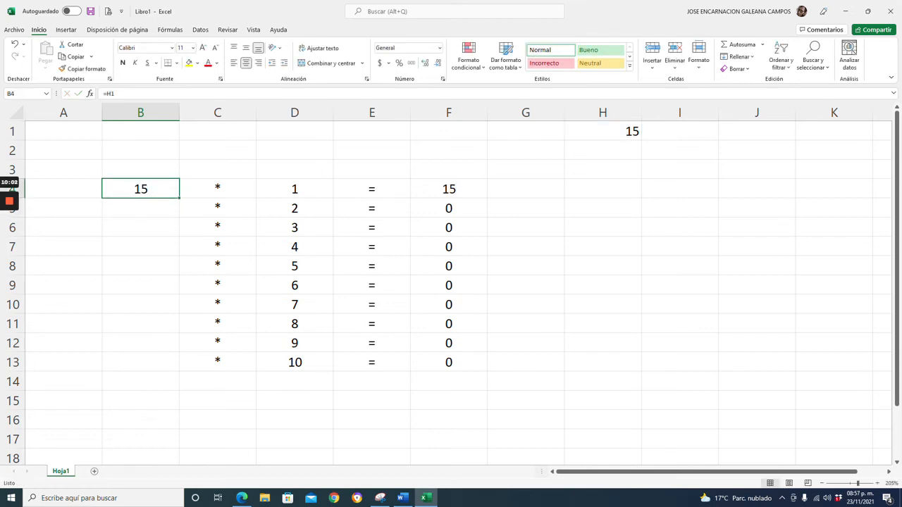
key("F2")
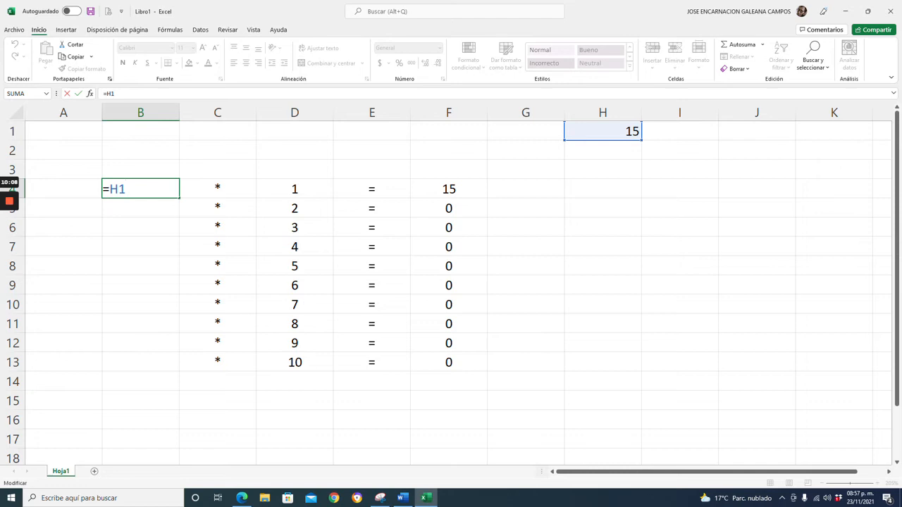
key("Escape")
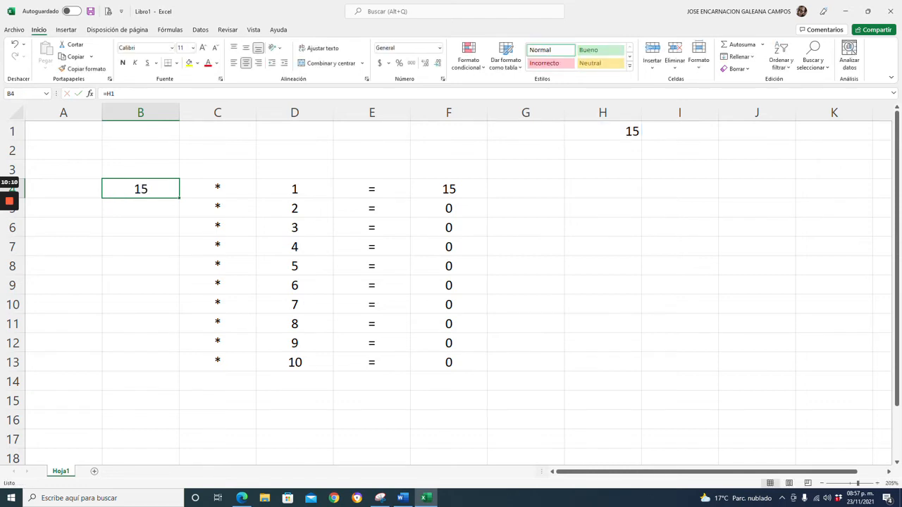
Change the value in H1 to 17.
left_click(602, 131)
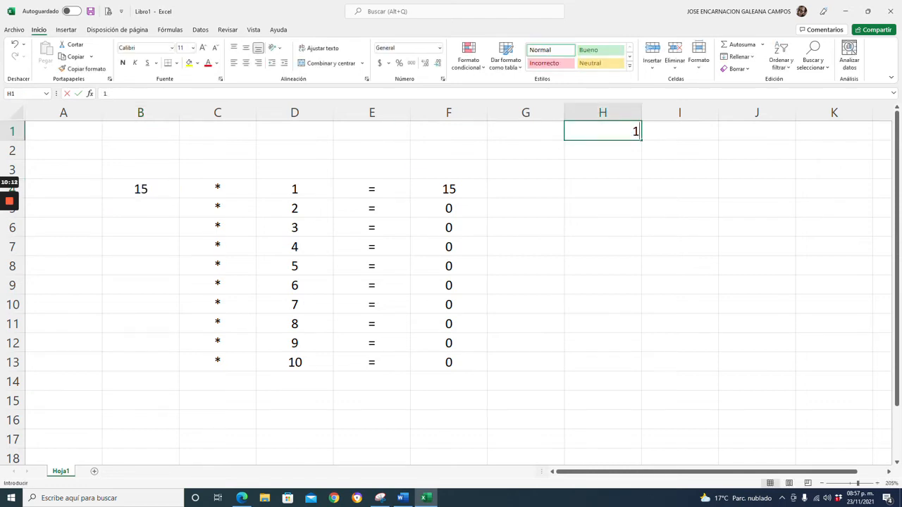
type("17")
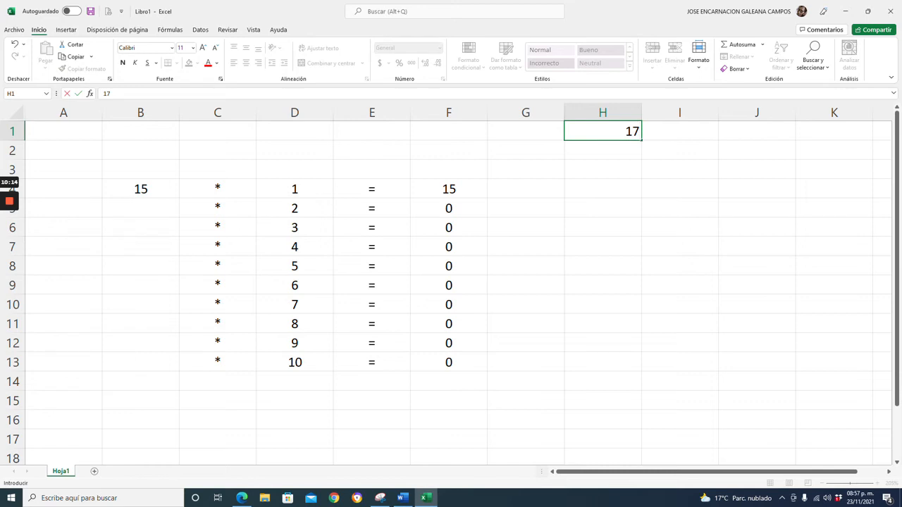
key("Return")
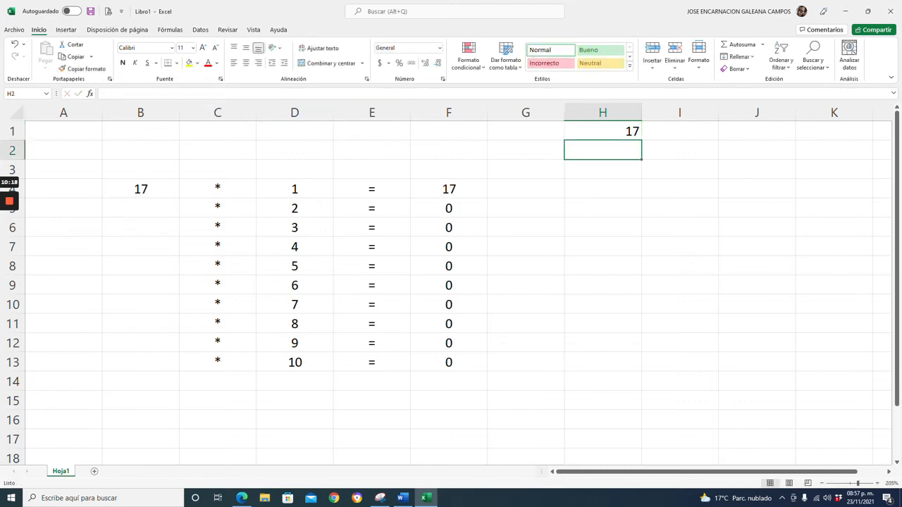
Enter =H1 in B5 and B6 by pointing at cell H1.
left_click(603, 131)
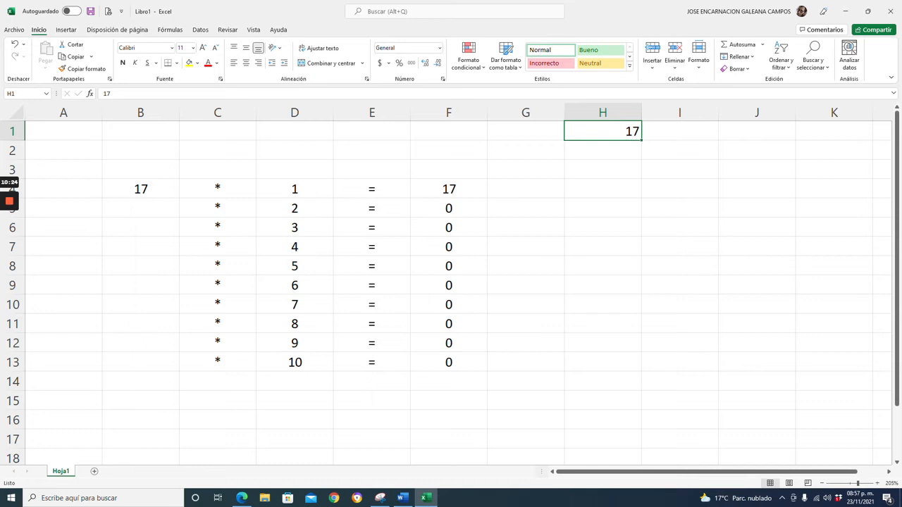
left_click(140, 189)
left_click(140, 209)
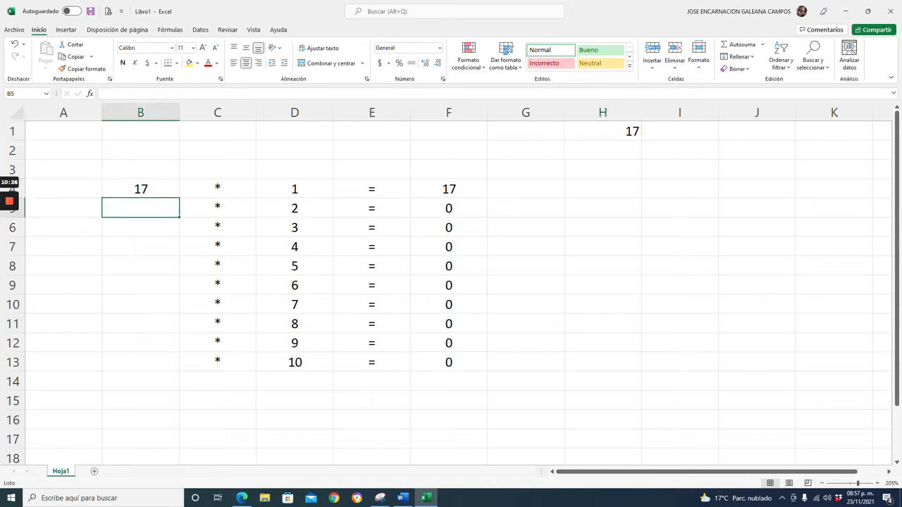
type("=")
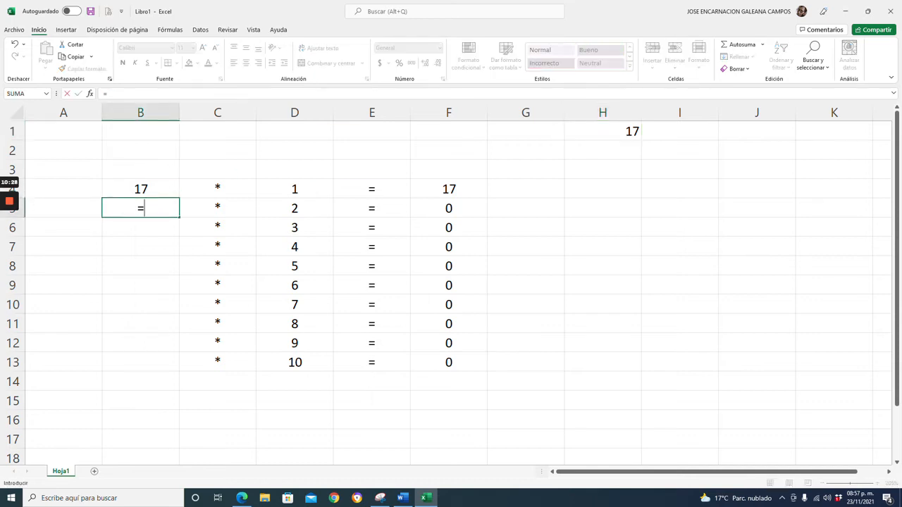
left_click(603, 132)
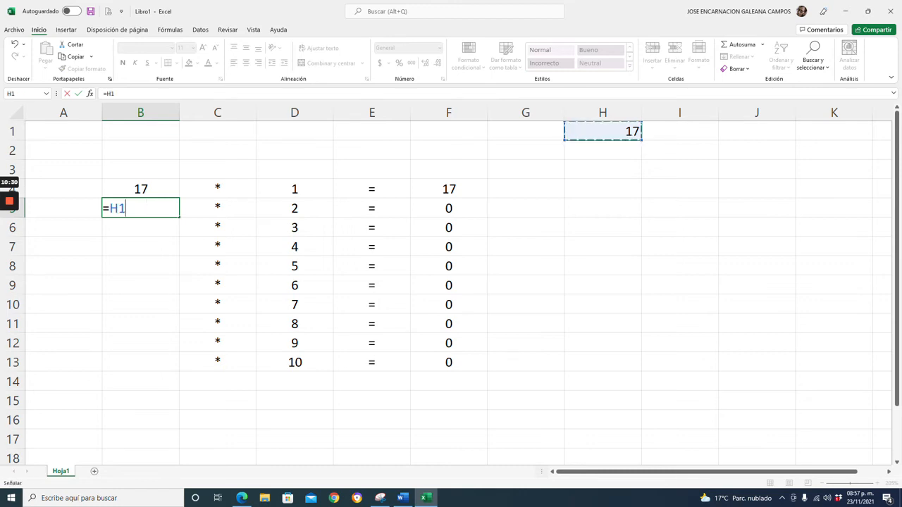
key("Return")
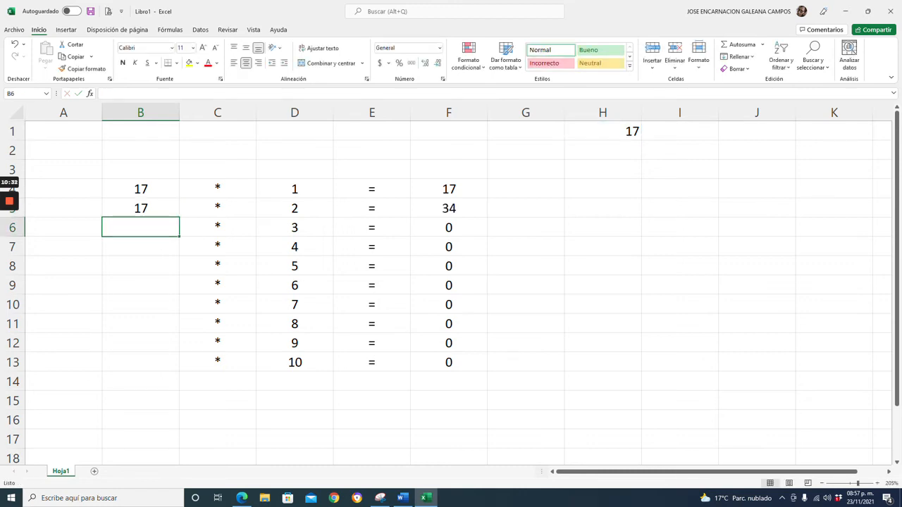
type("=")
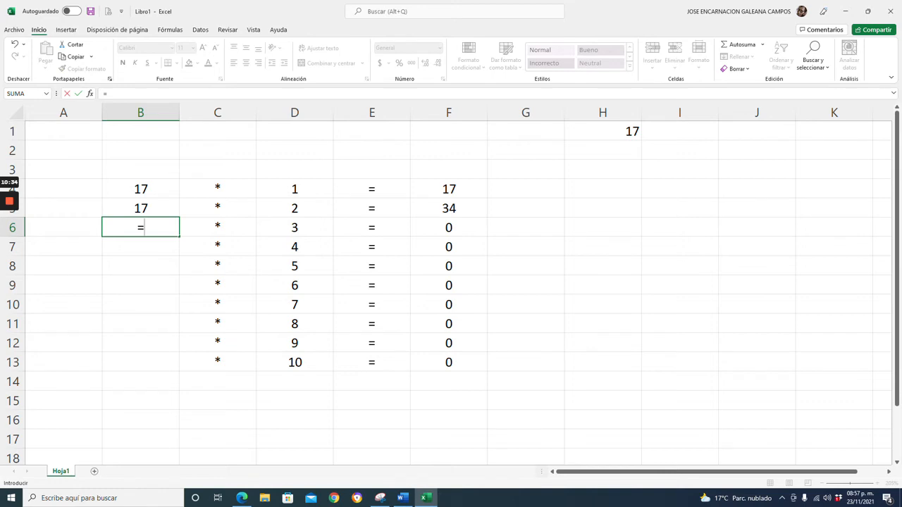
left_click(602, 132)
key("Return")
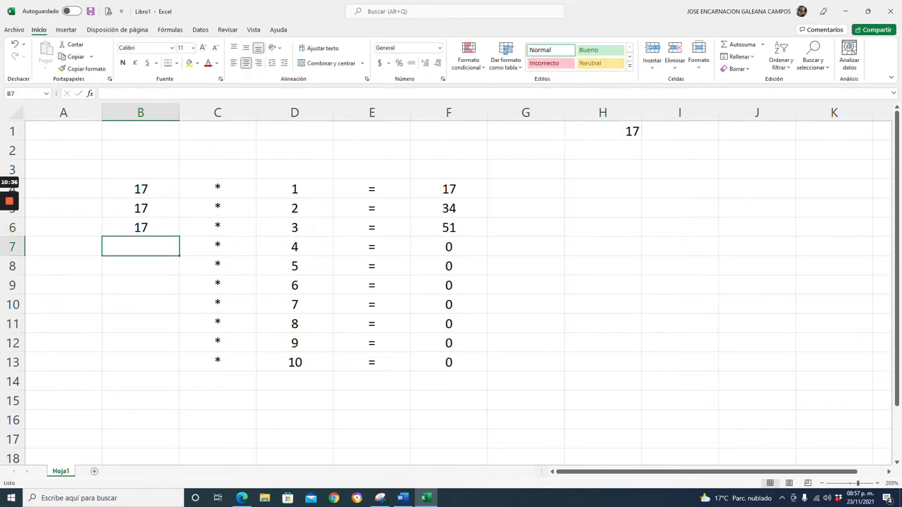
Fill B4's relative formula down to B13.
left_click(141, 188)
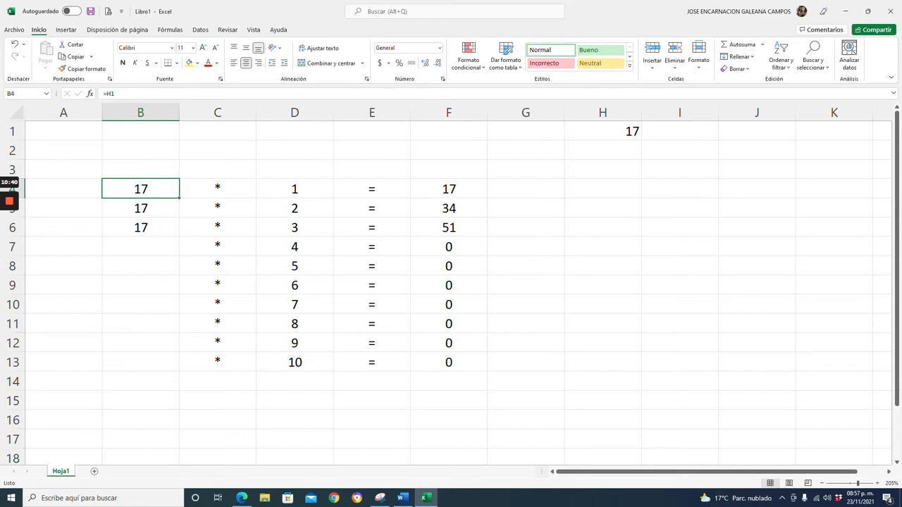
left_click_drag(179, 198, 180, 371)
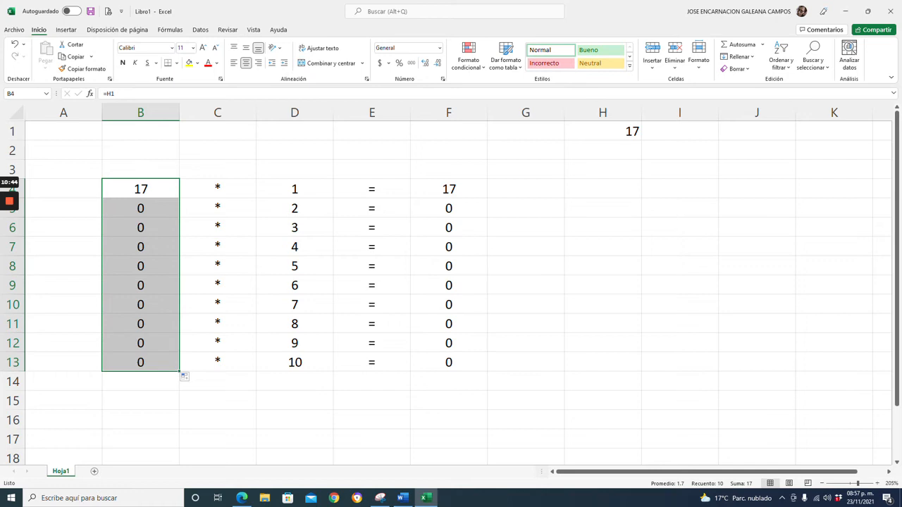
Inspect the formulas in B4 through B7 to see how the relative reference shifted.
double_click(141, 189)
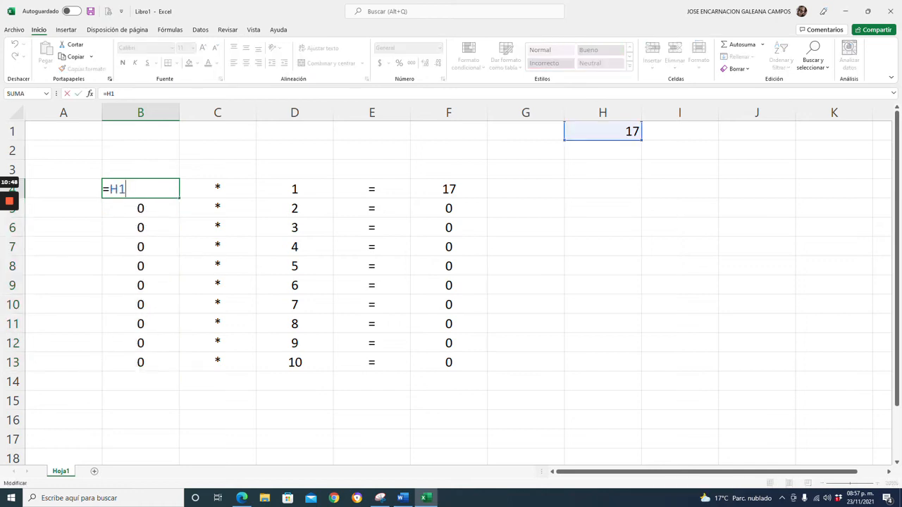
key("Return")
key("F2")
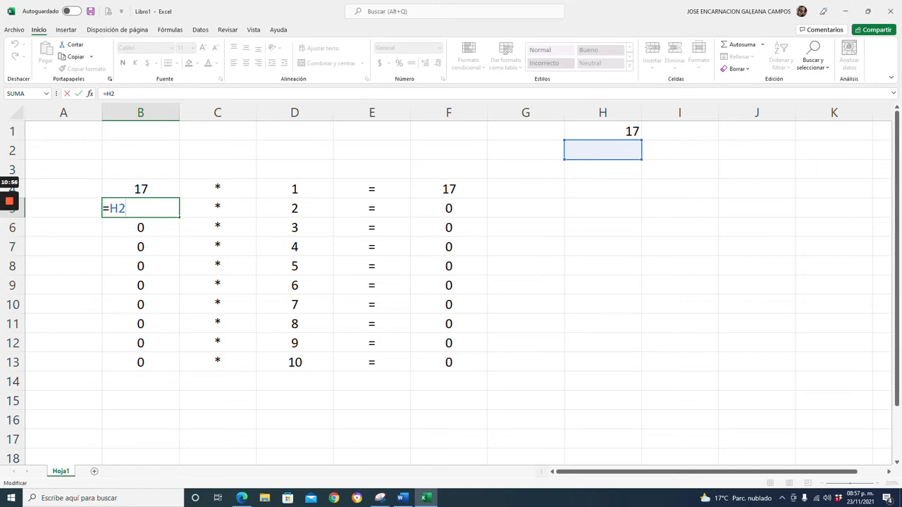
key("Return")
type("=H3")
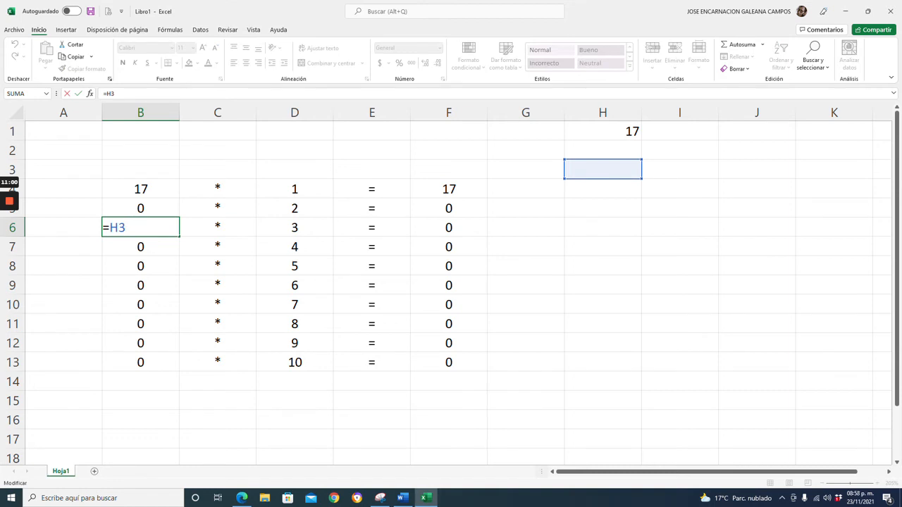
key("Return")
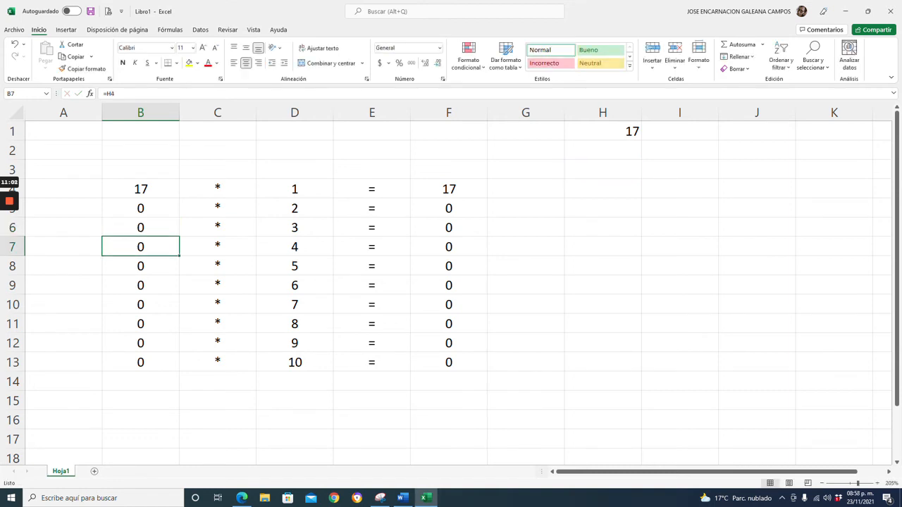
key("F2")
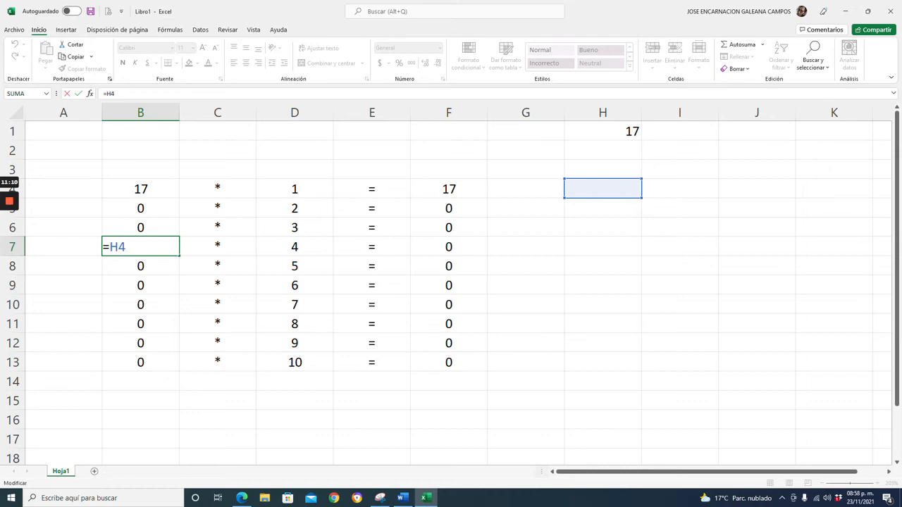
Make B4's reference absolute so the formula reads =$H$1.
left_click(141, 189)
key("F2")
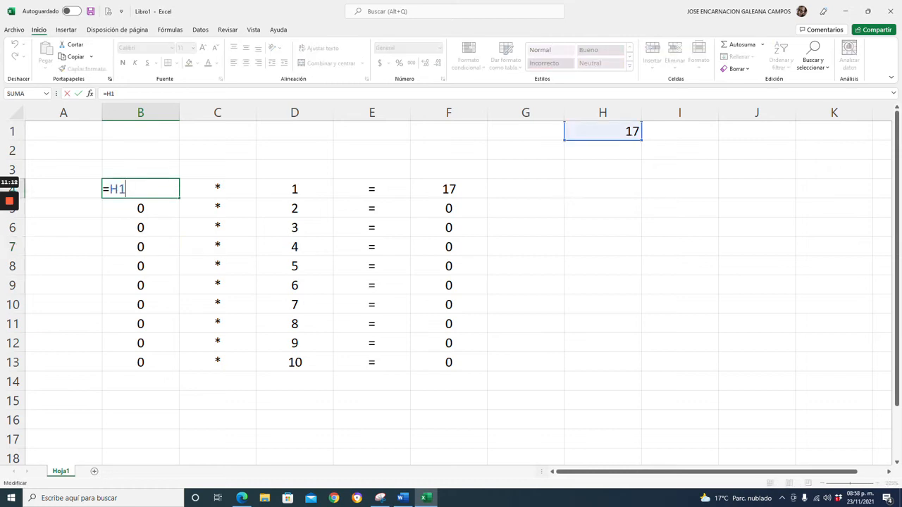
key("Left")
key("Left")
type("$")
key("Right")
type("$")
key("ctrl+Return")
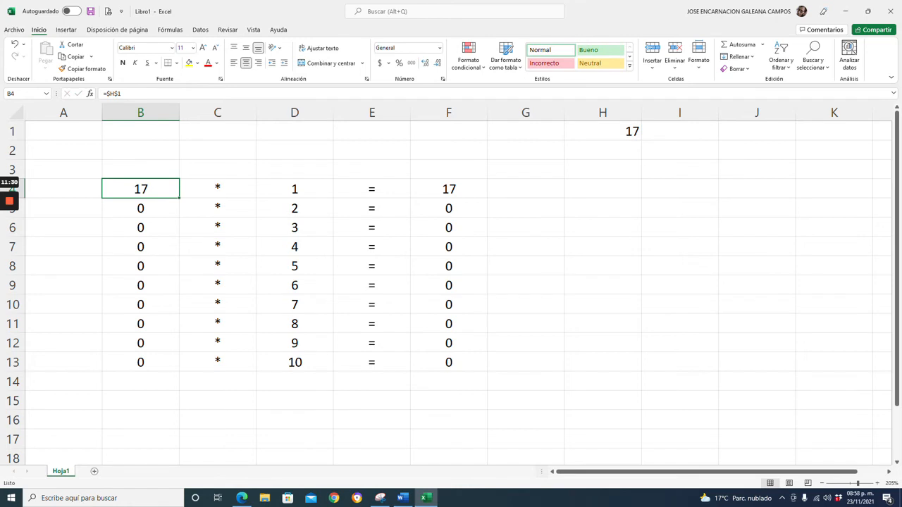
key("F2")
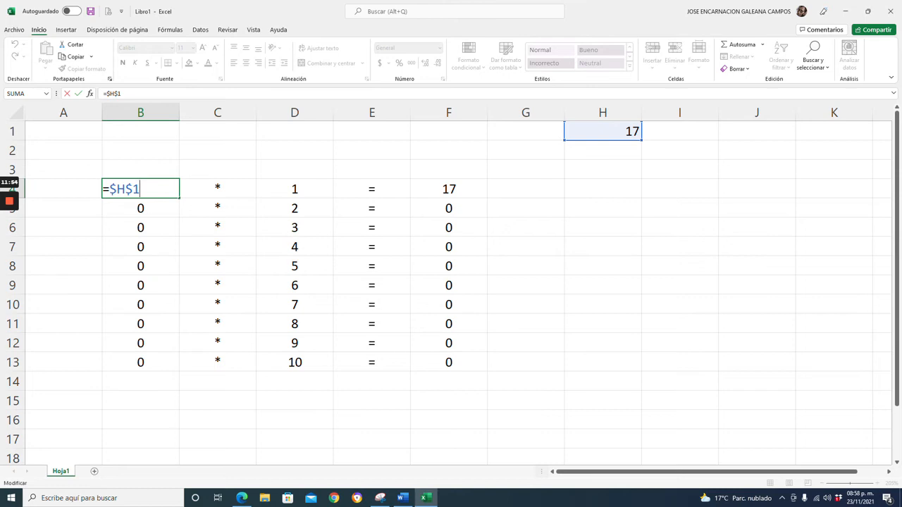
key("Return")
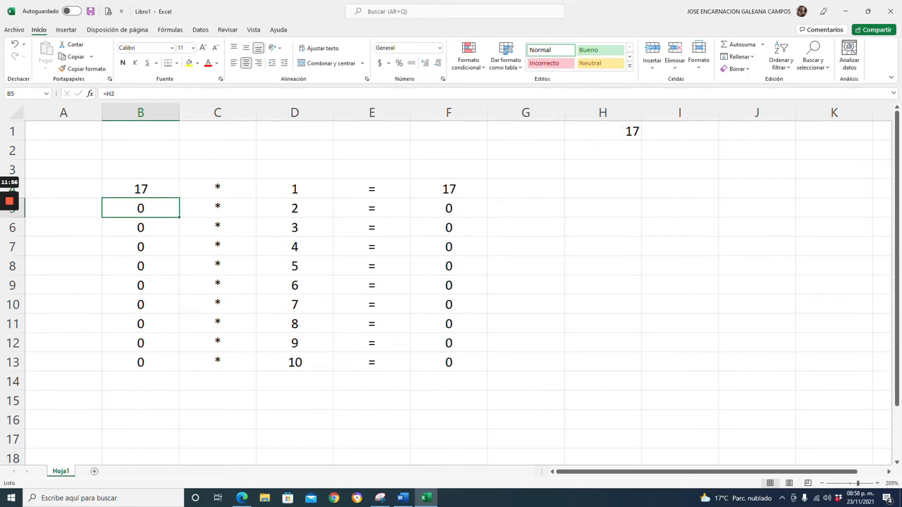
Fill B4's absolute formula down to B13.
key("Up")
left_click_drag(179, 198, 179, 369)
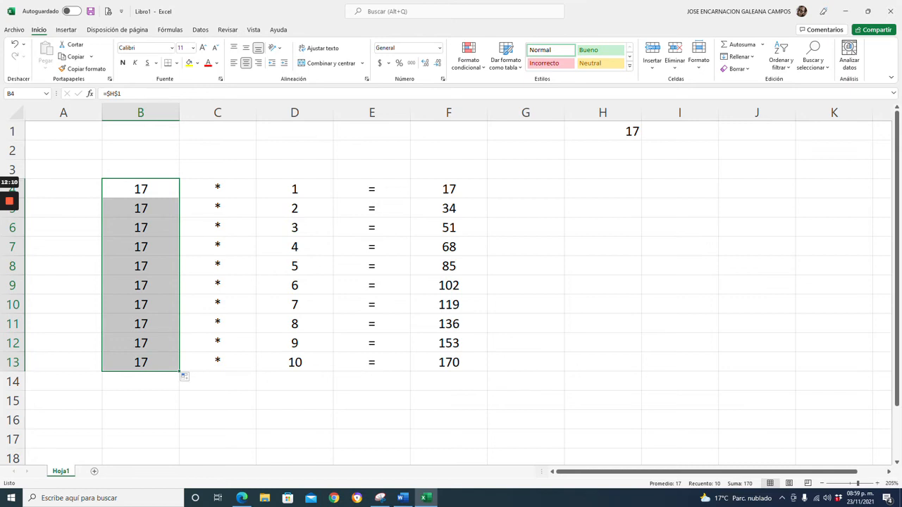
Set H1 to 15 and check B4's formula.
left_click(603, 132)
type("15")
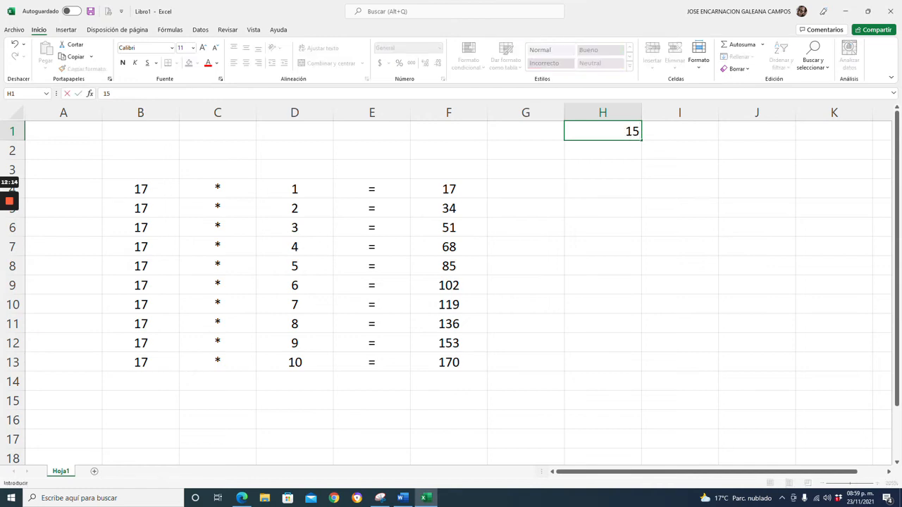
key("Return")
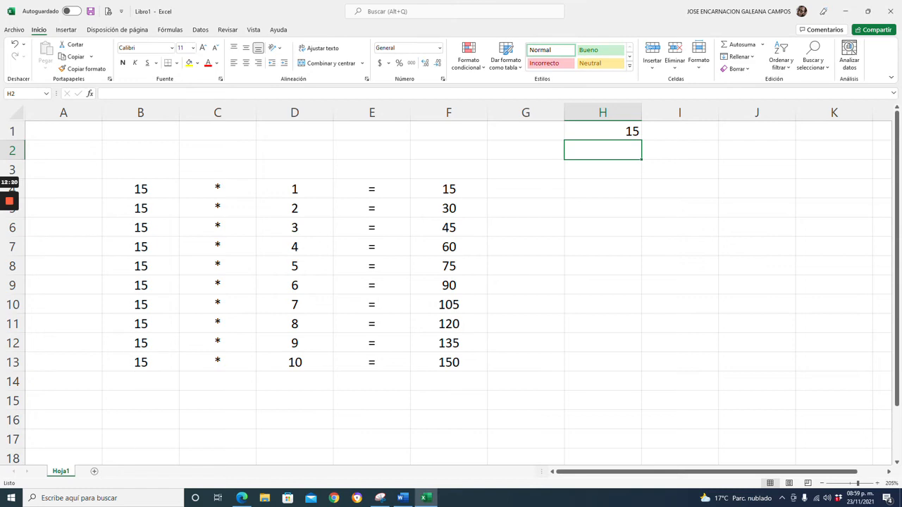
double_click(141, 189)
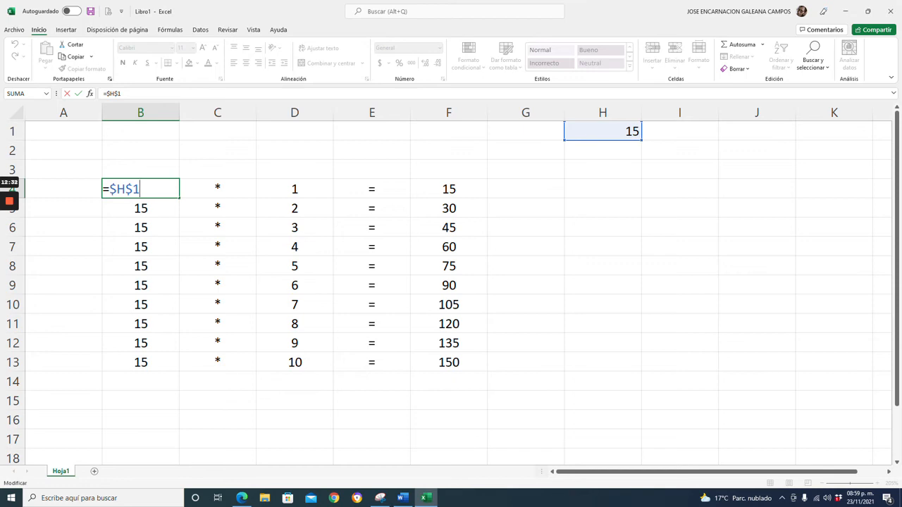
key("ctrl+Return")
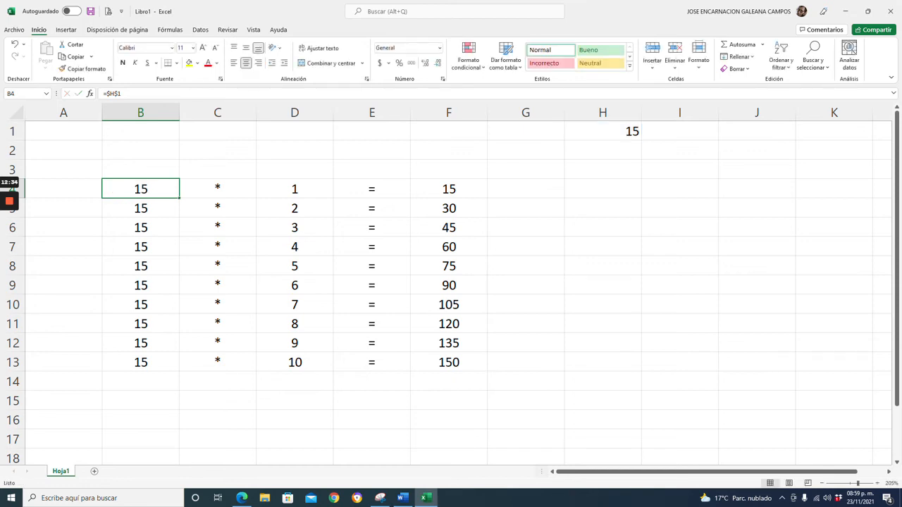
In Word, define absolute references after "Absoluta:": values that change in neither row nor column and need a dollar sign before each part, as in $H$1.
left_click(411, 504)
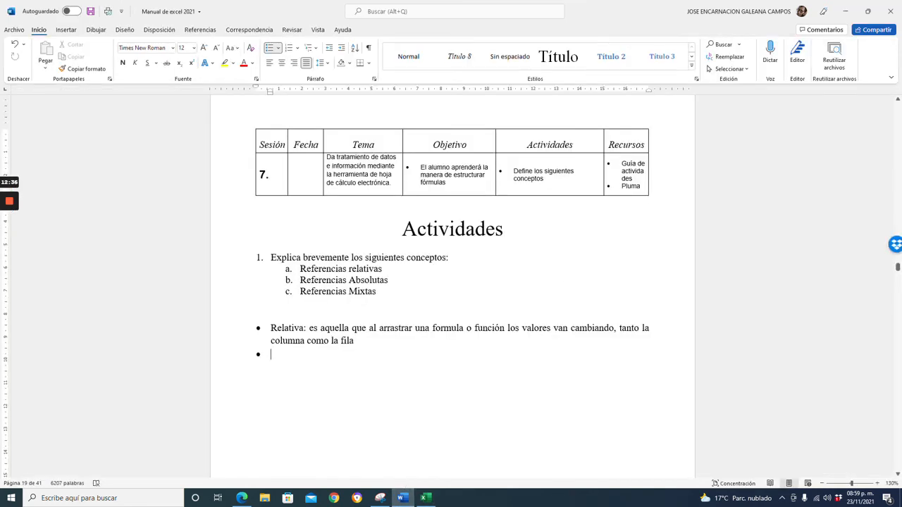
type("Absoluta: Son aquellas ")
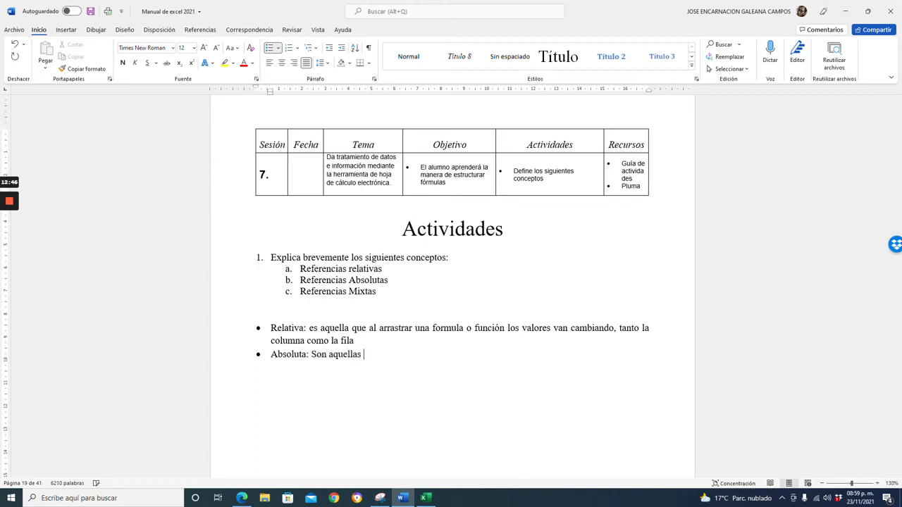
type("que no cambian su valor")
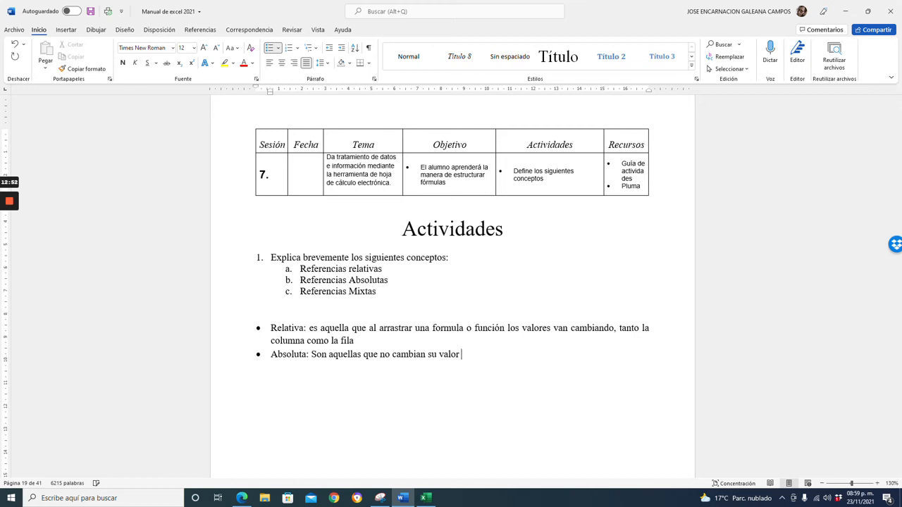
type(" ni en la fila ni en la colu")
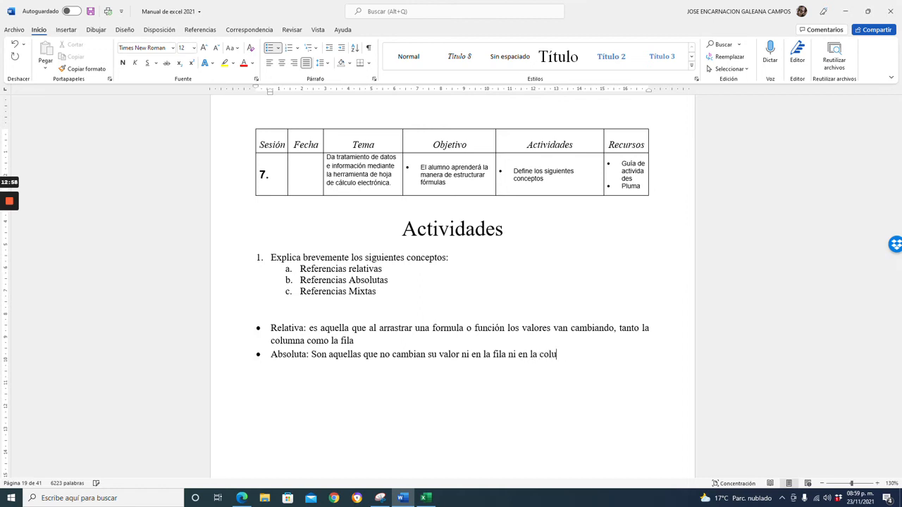
type("mna, para ello deben de lleva")
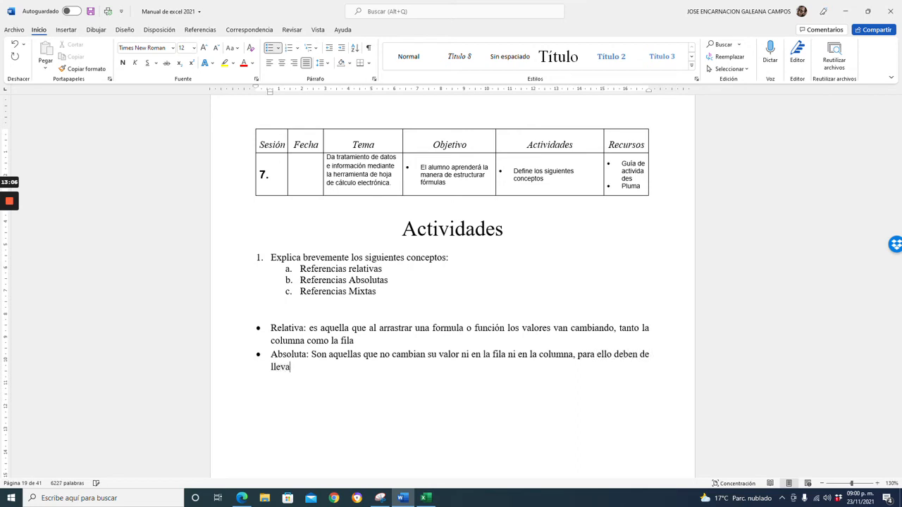
type("r un signo de pesos antes ")
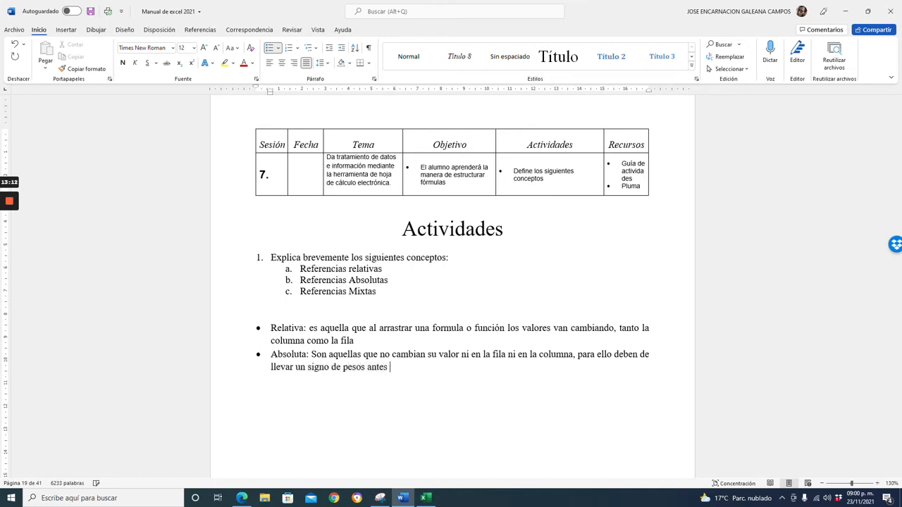
type("de cada valor $H$1")
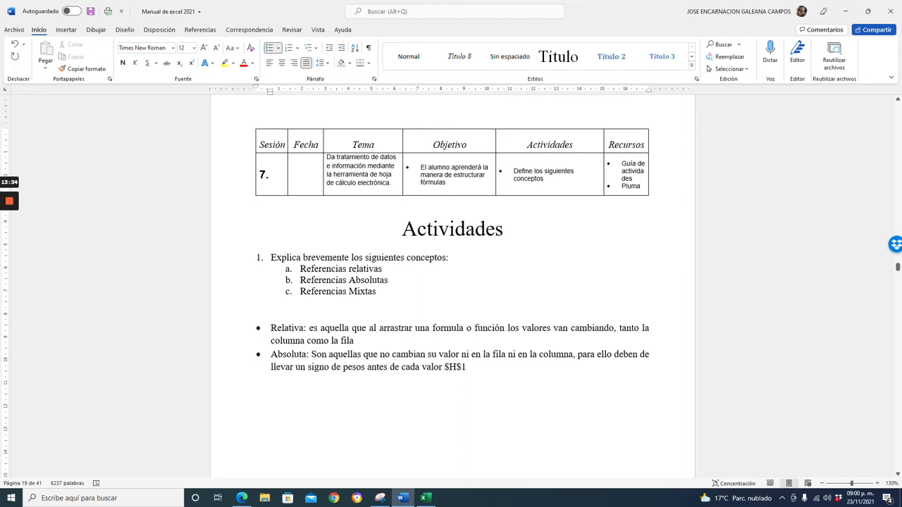
Start a new bullet below it labelled "Mixtas:".
key("Return")
type(".")
type("Mixtas")
key("BackSpace")
key("Up")
type(":")
Back in the spreadsheet, change B4's formula to the relative reference =H1.
left_click(425, 498)
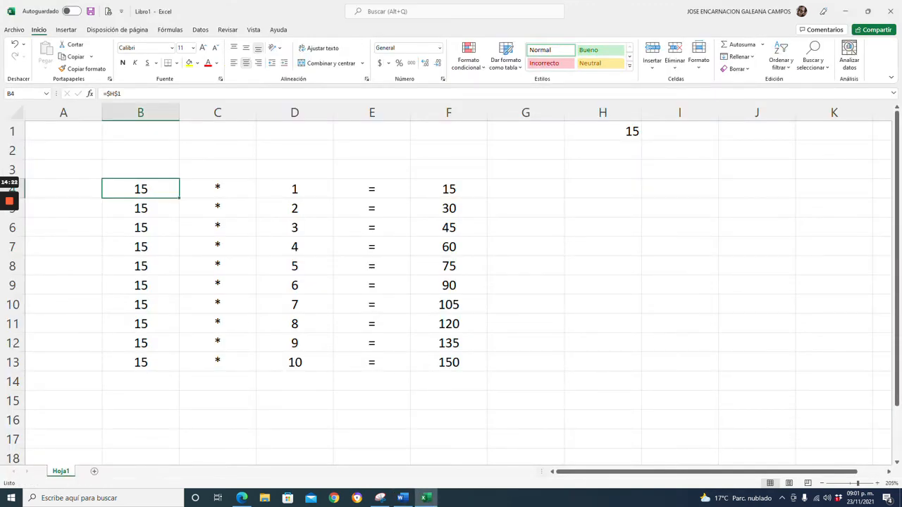
key("F2")
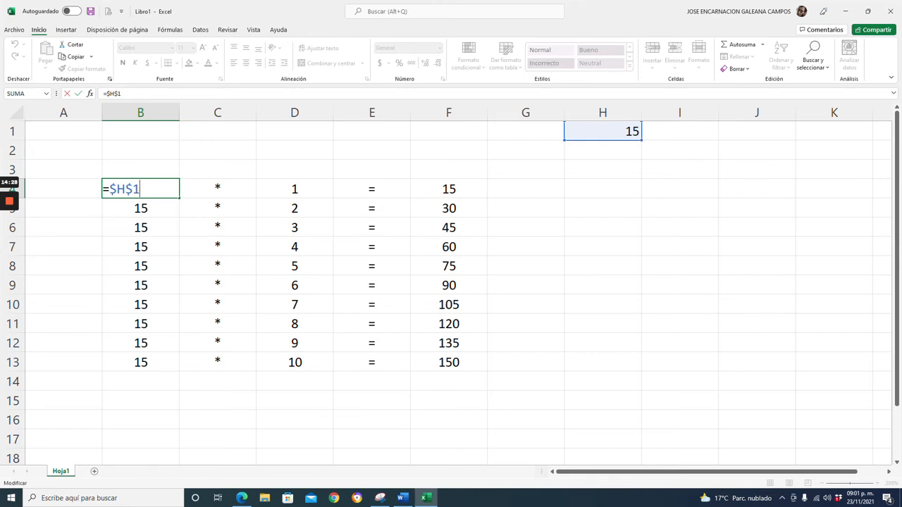
key("BackSpace")
key("BackSpace")
key("BackSpace")
key("BackSpace")
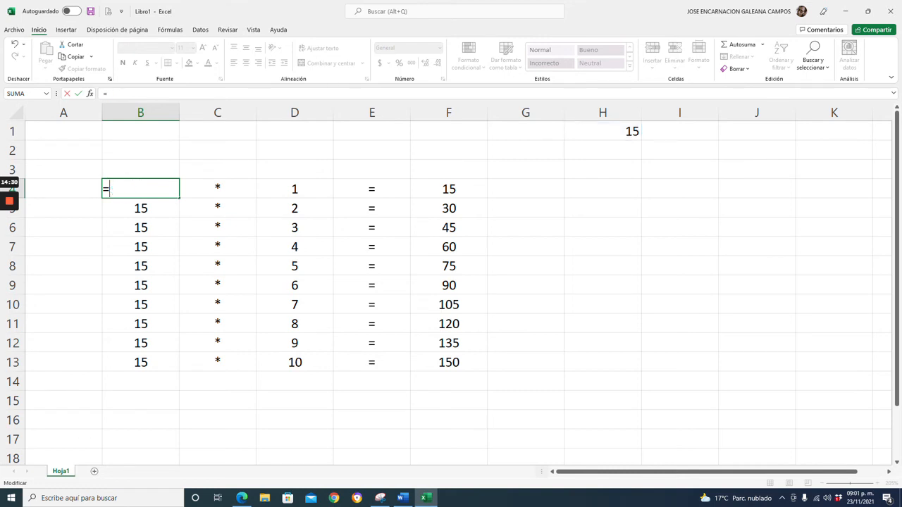
type("h1")
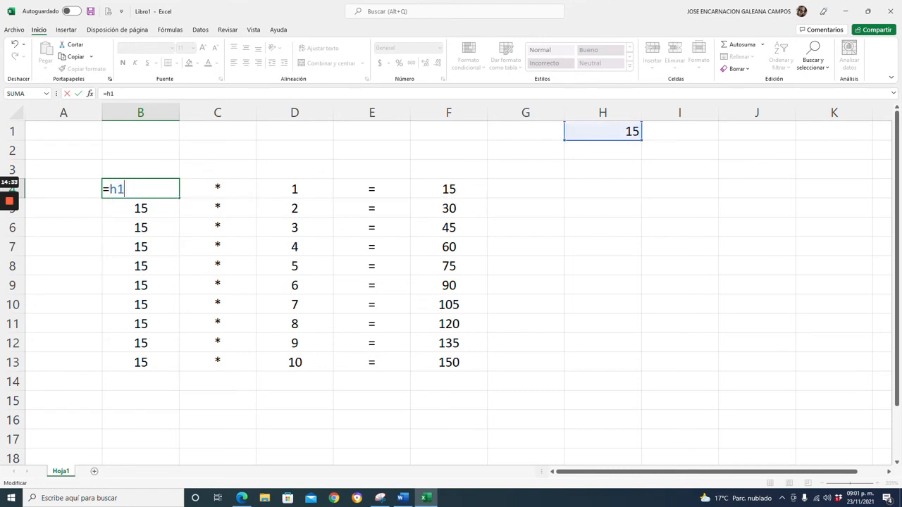
key("F4")
key("Return")
Fill B4's =H1 formula down to B13 and inspect the shifted references in B4 through B9.
left_click(141, 189)
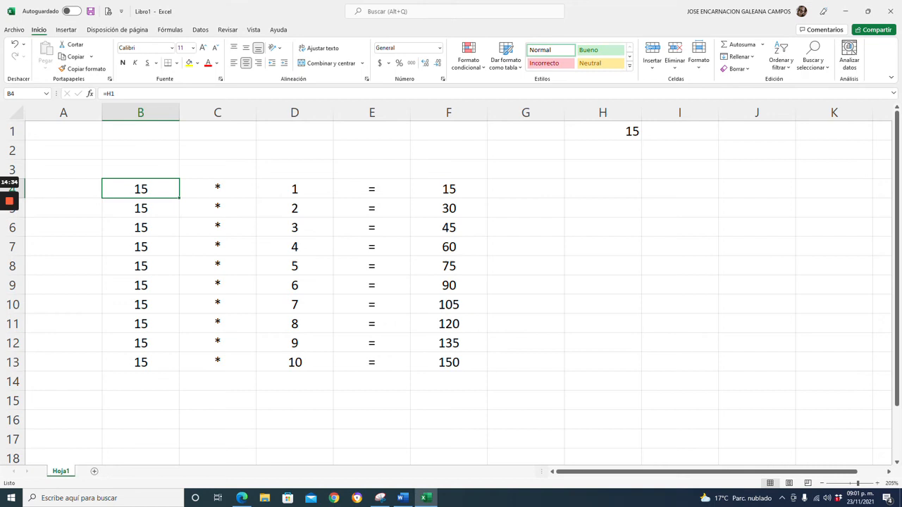
left_click_drag(179, 199, 179, 372)
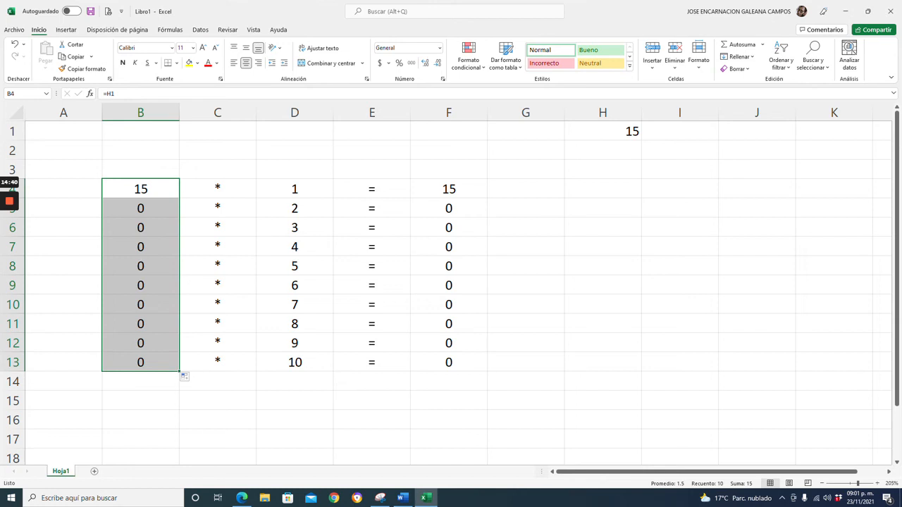
key("F2")
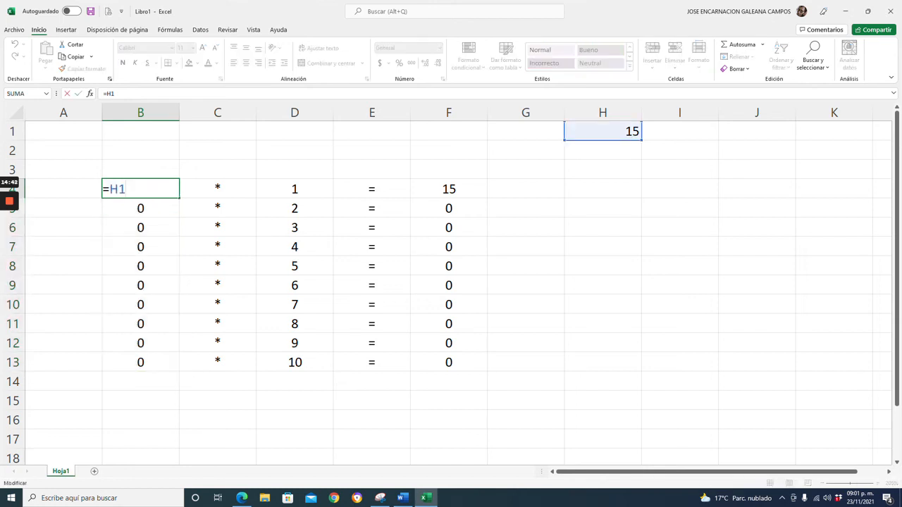
key("Return")
key("F2")
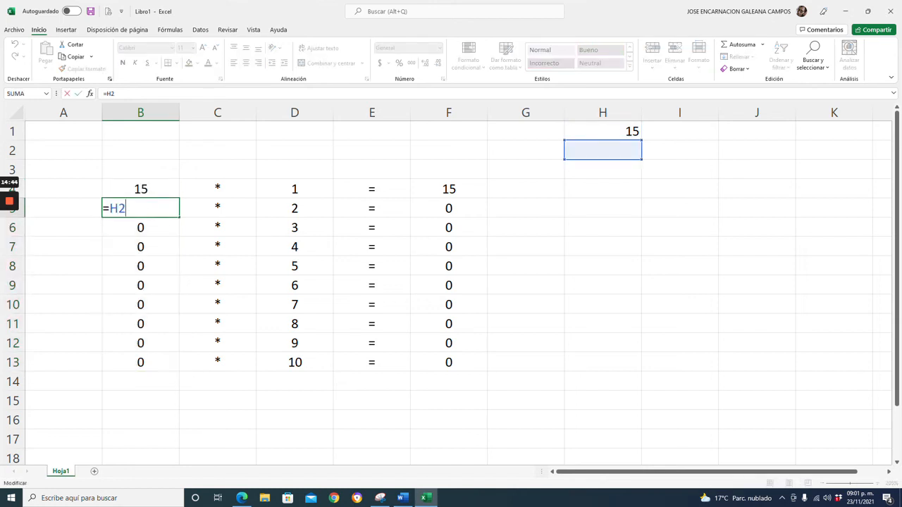
key("Return")
key("F2")
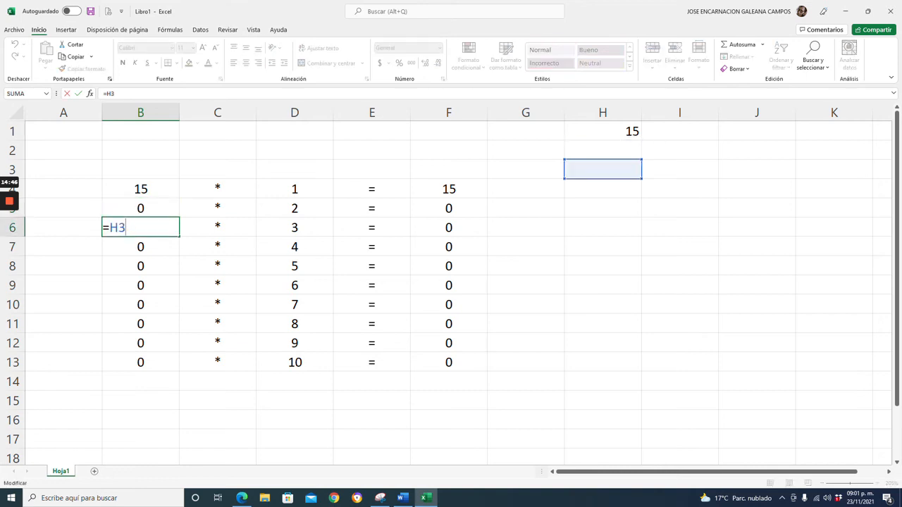
key("Return")
key("F2")
key("Return")
key("F2")
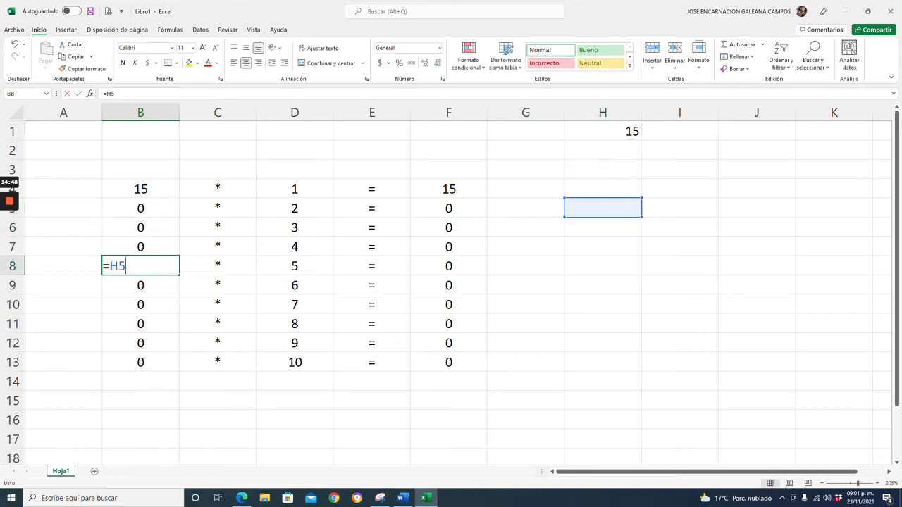
key("Return")
key("F2")
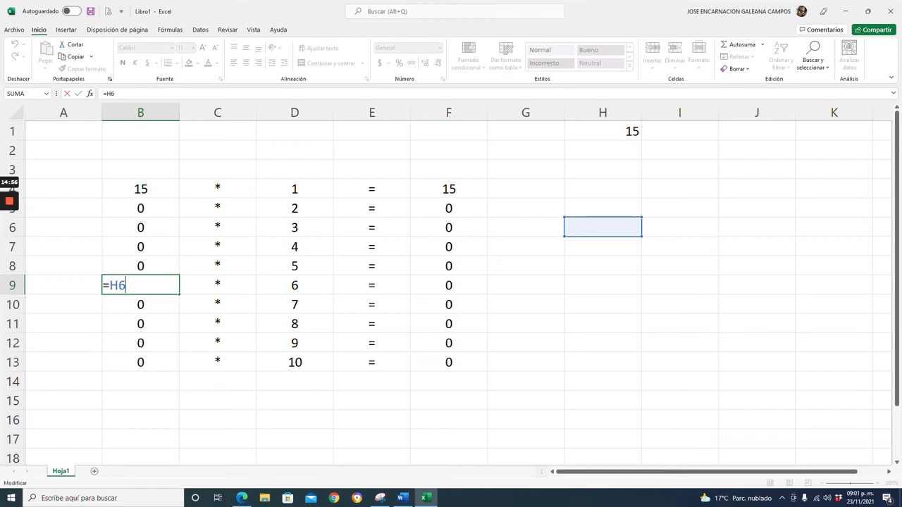
Step through B4 to B13, examining each copied formula's reference.
left_click(141, 188)
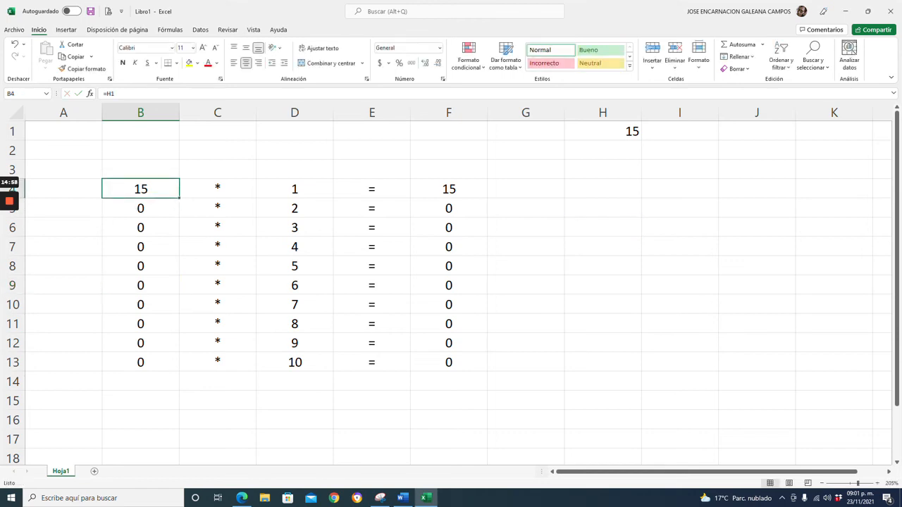
key("F2")
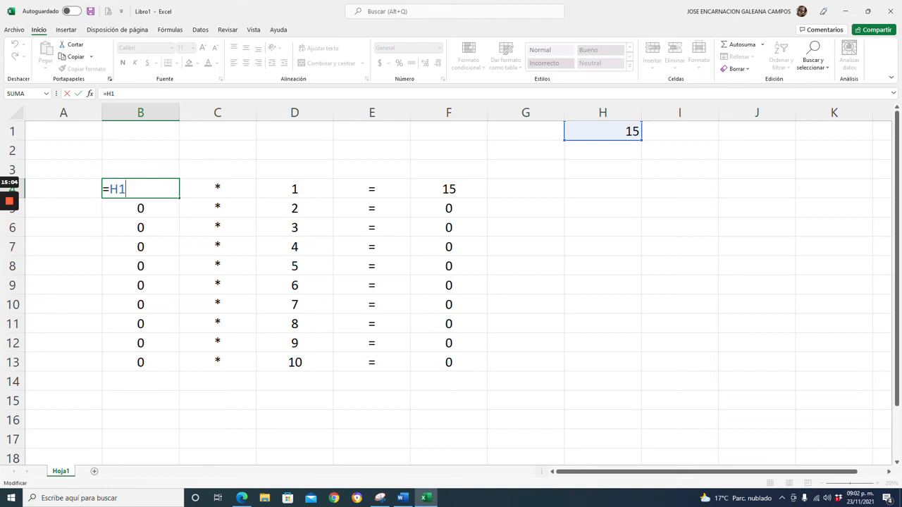
key("Return")
key("F2")
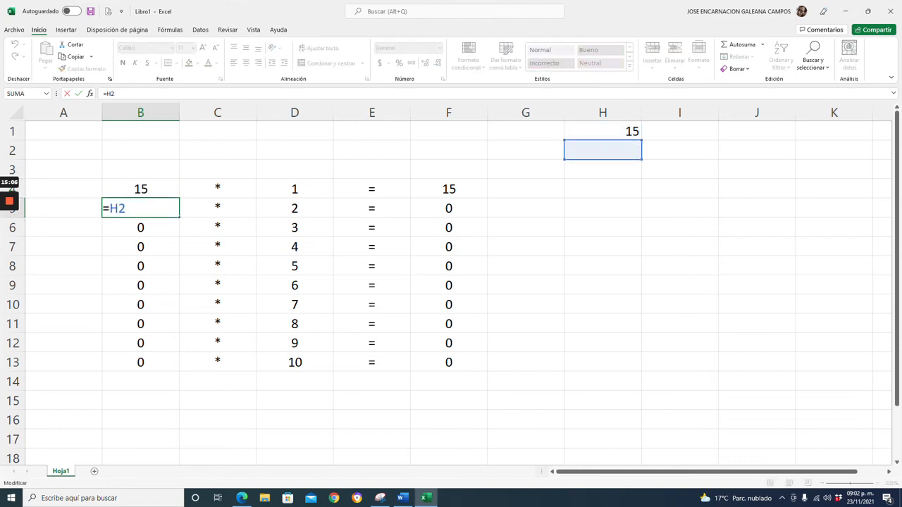
key("Return")
key("F2")
key("Return")
key("F2")
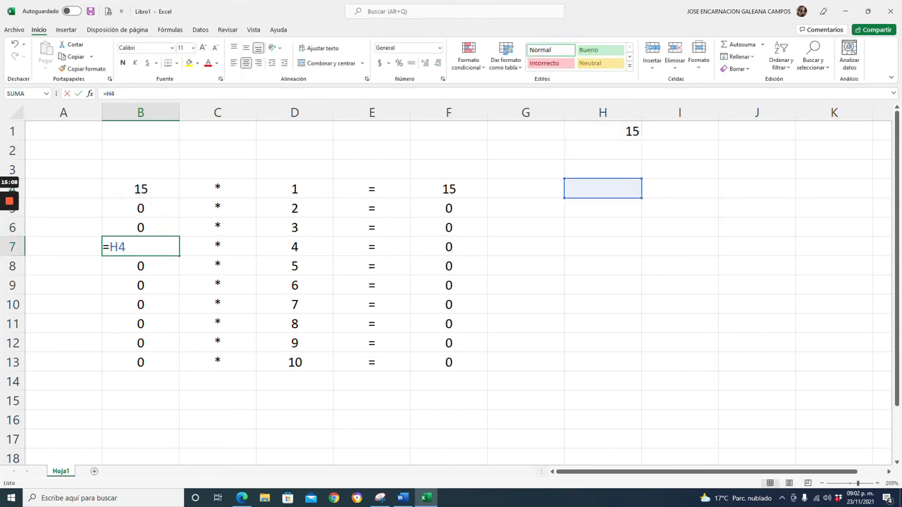
key("Return")
key("F2")
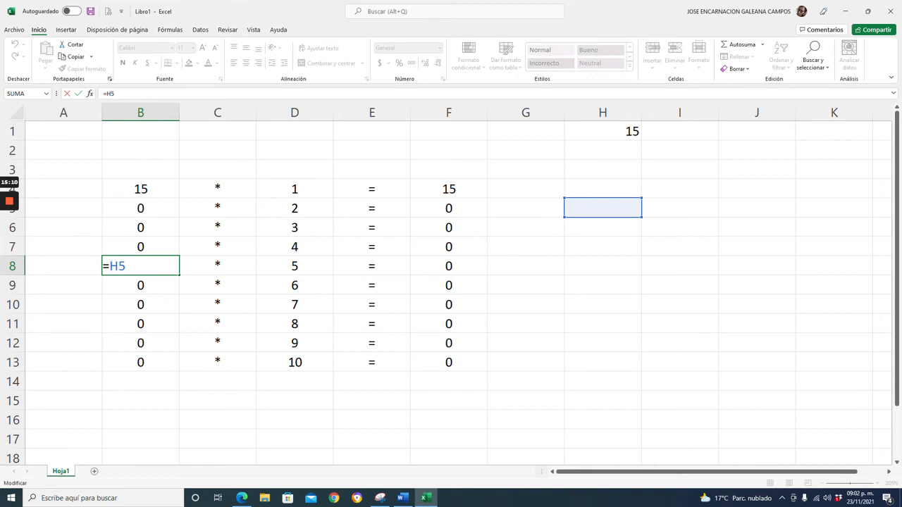
key("Return")
key("F2")
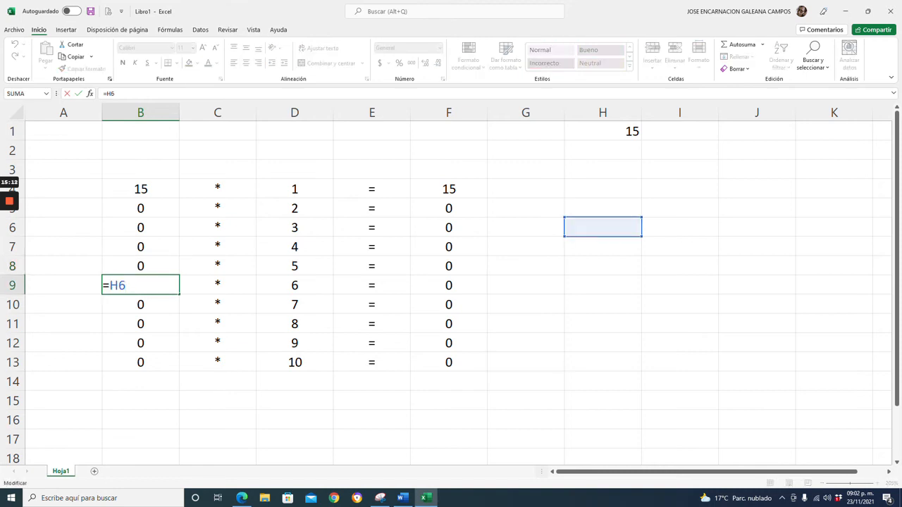
key("Return")
key("F2")
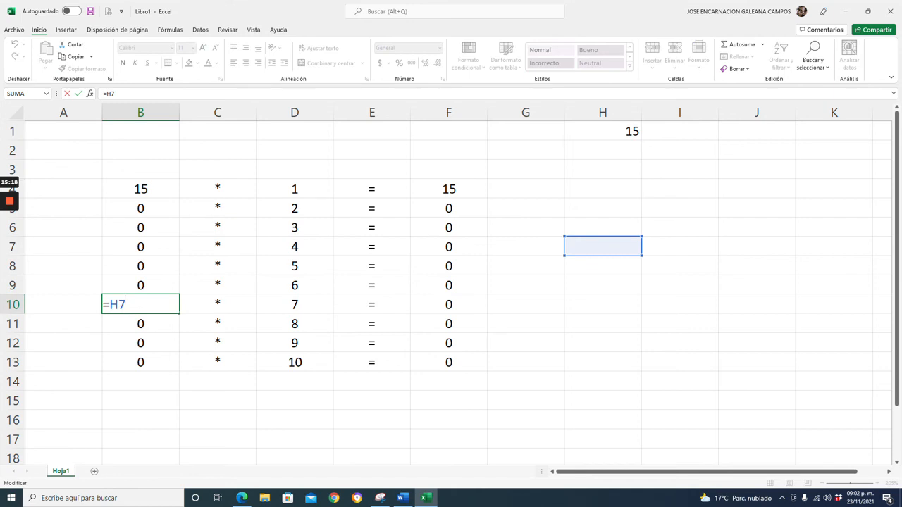
key("Return")
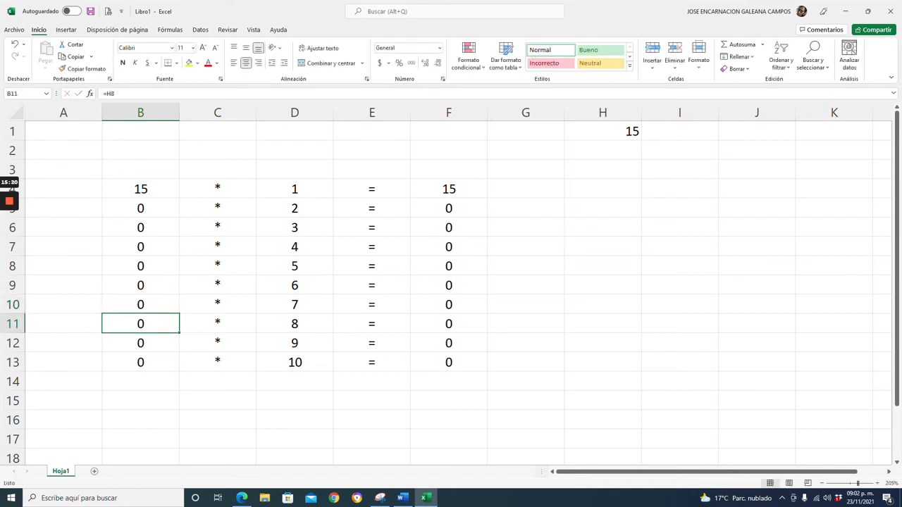
key("F2")
key("Return")
key("F2")
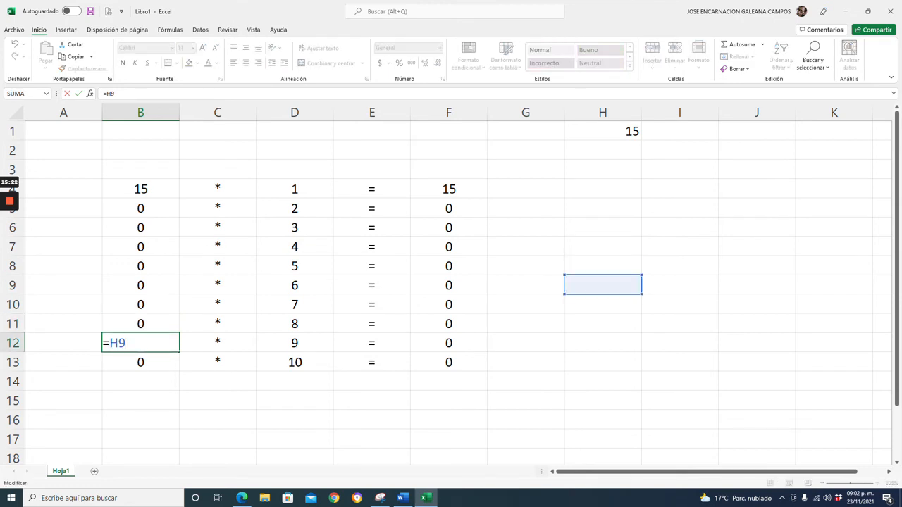
key("Return")
key("F2")
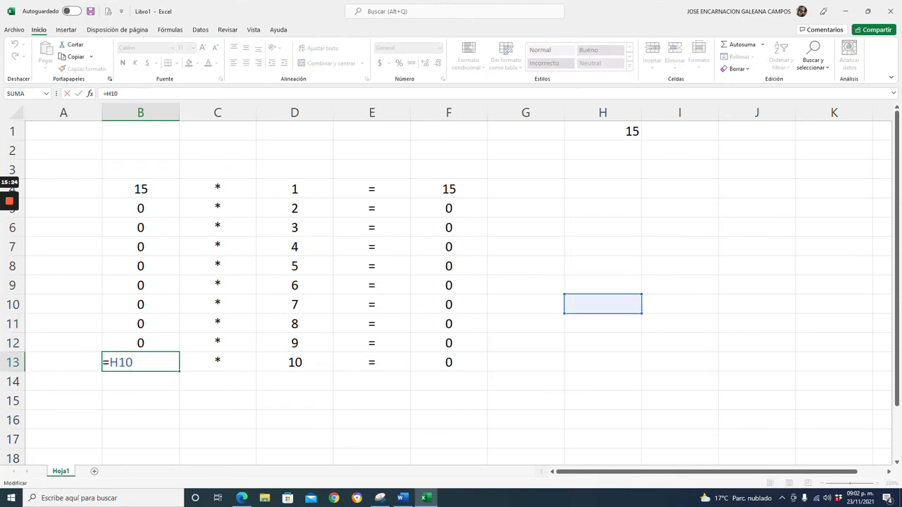
Change B4's formula to the mixed reference =H$1, fill it down to B13, and check B4's formula.
double_click(146, 188)
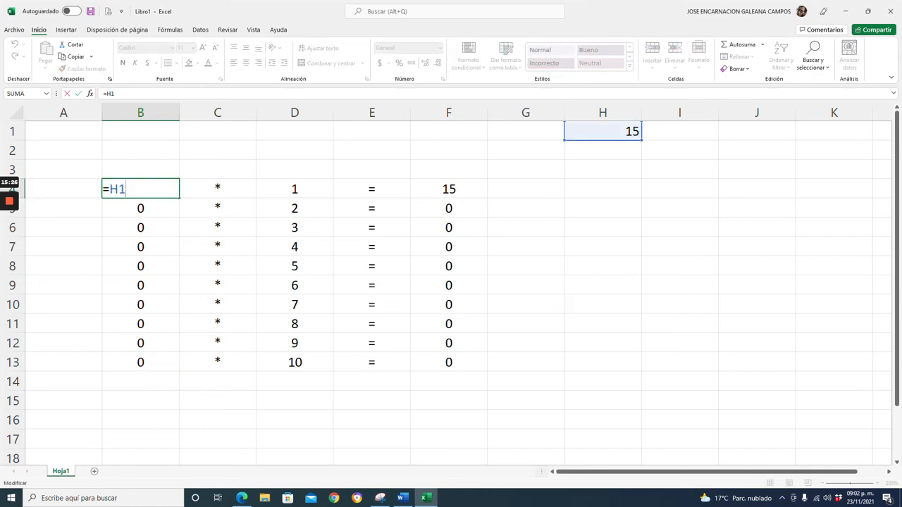
left_click(119, 189)
type("$")
key("Return")
key("Up")
left_click_drag(179, 198, 162, 364)
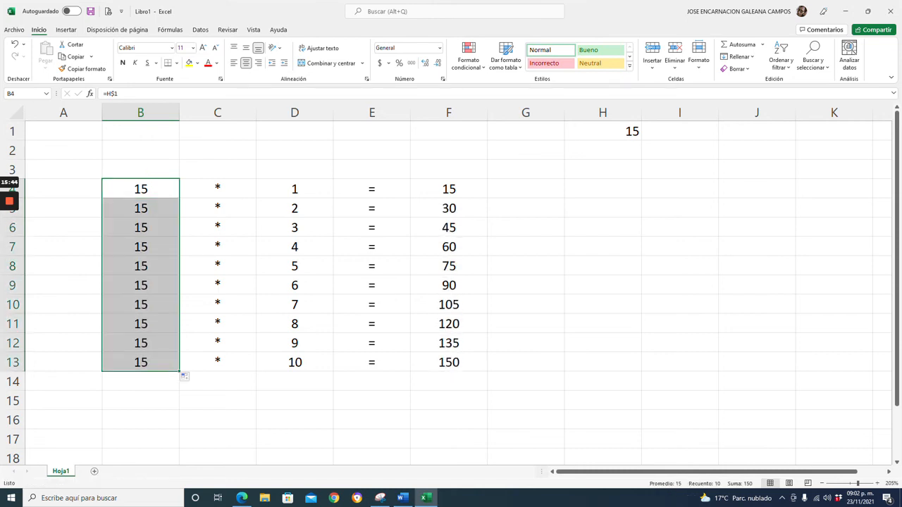
double_click(141, 189)
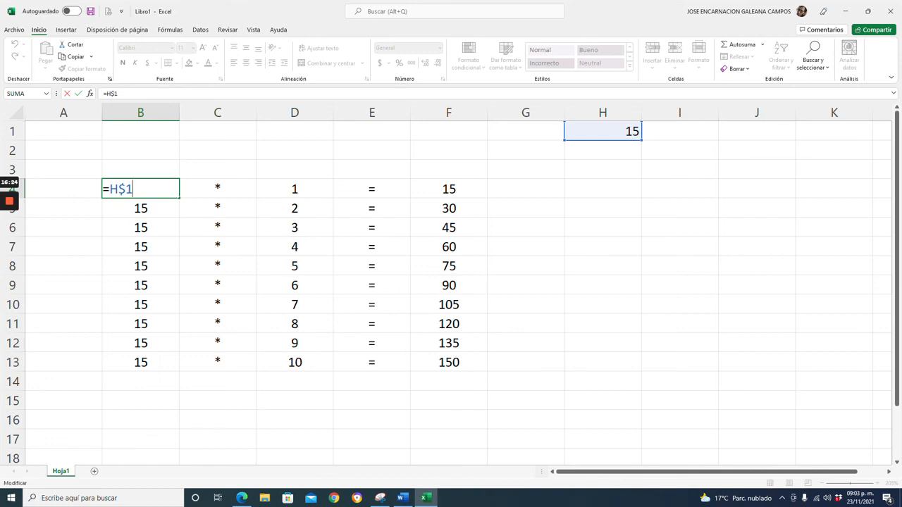
key("ctrl+Return")
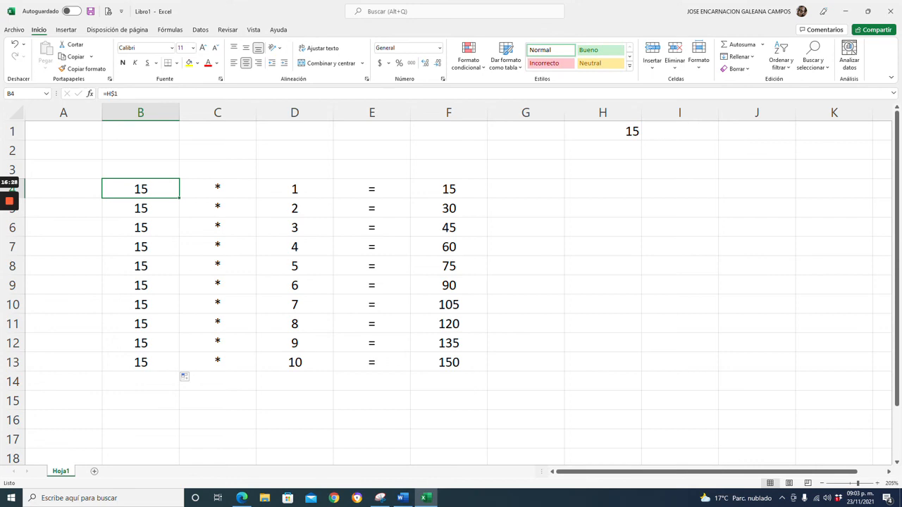
Switch to Word and define Mixtas as "Son aquellas que solo llevan un signo de pesos para anclar un valor, ya sea la fila o la columna".
left_click(430, 499)
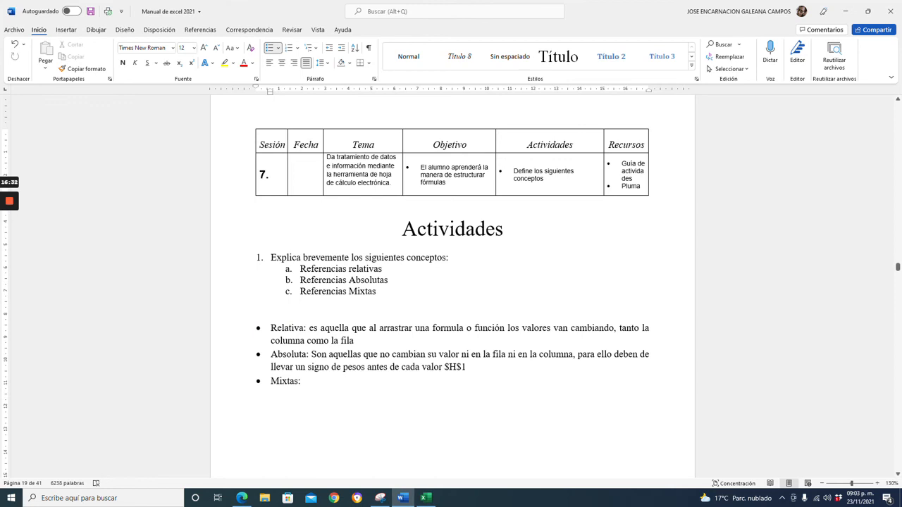
type("Son aquellas que s")
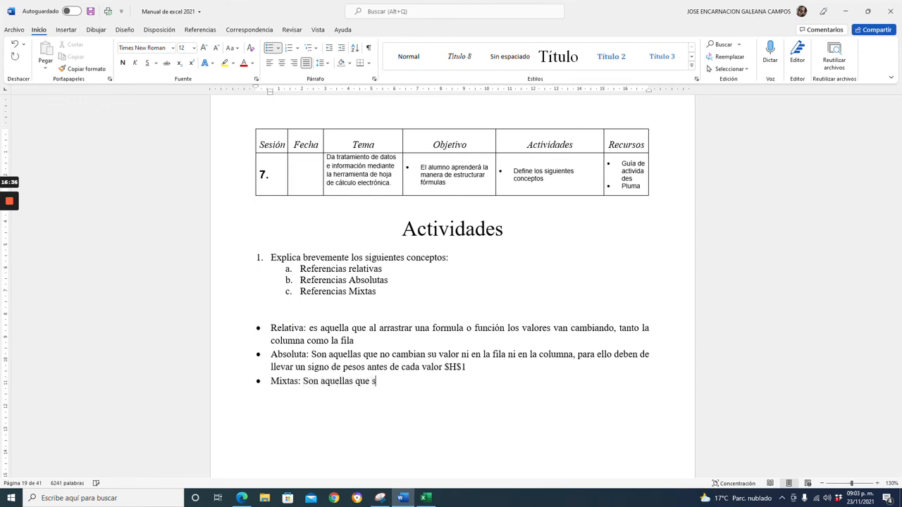
type("olo llevan un signo de pesos")
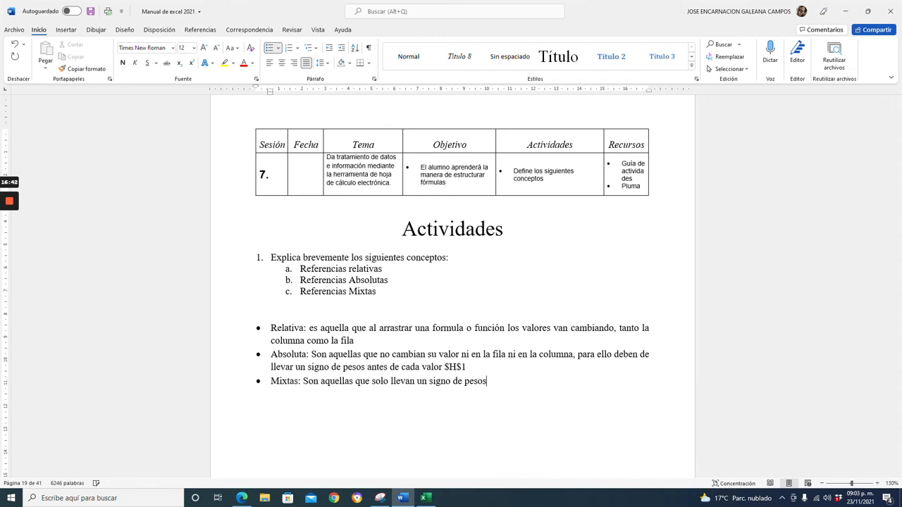
type(" para anclar e")
key("BackSpace")
type("un valor,")
type("ya ")
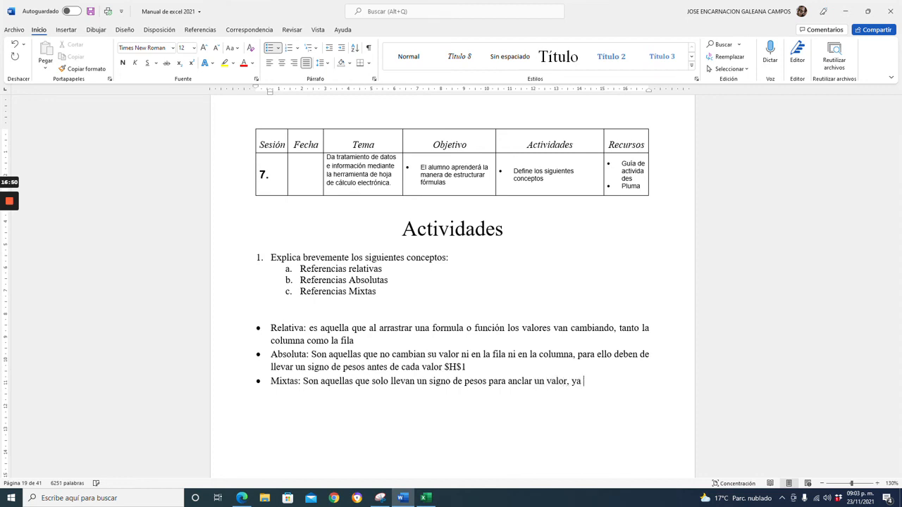
type("sea la fila o la columna")
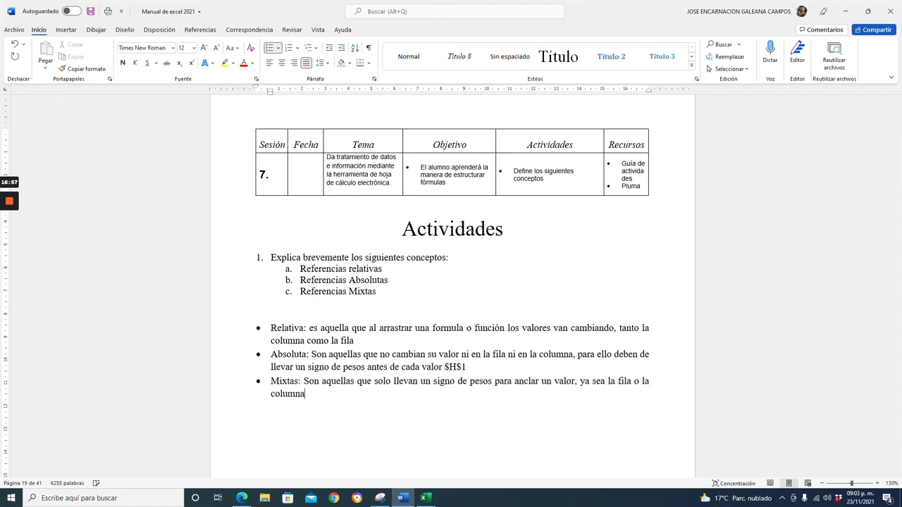
key("Return")
key("Return")
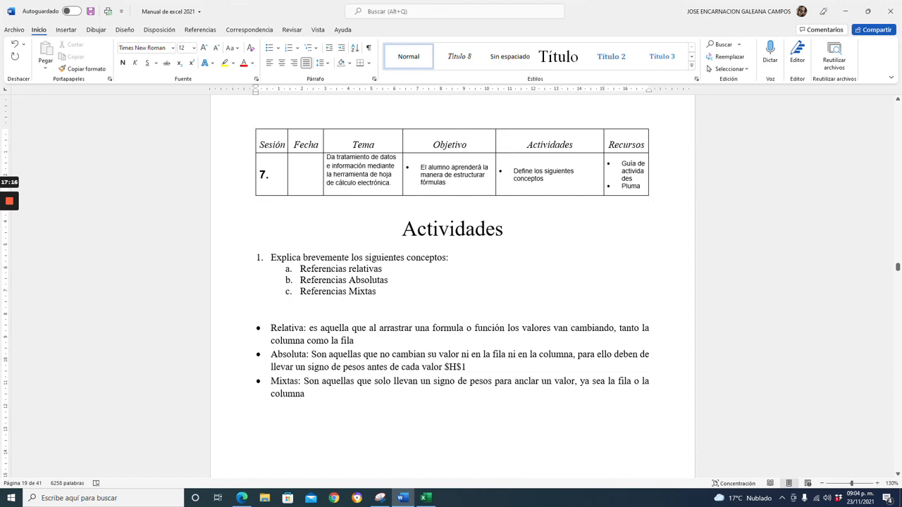
Scroll through the manual's pages to review its earlier content.
scroll(452, 282, "down", 5)
scroll(451, 282, "down", 15)
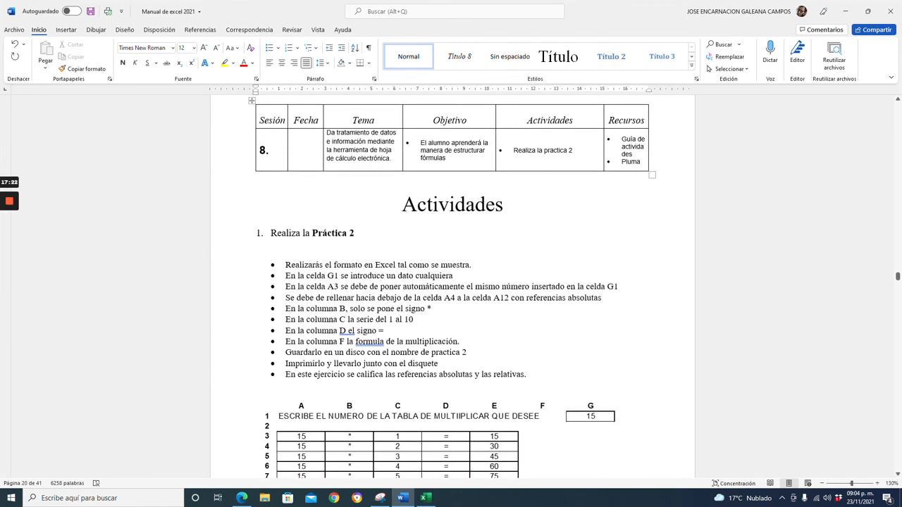
scroll(451, 282, "up", 10)
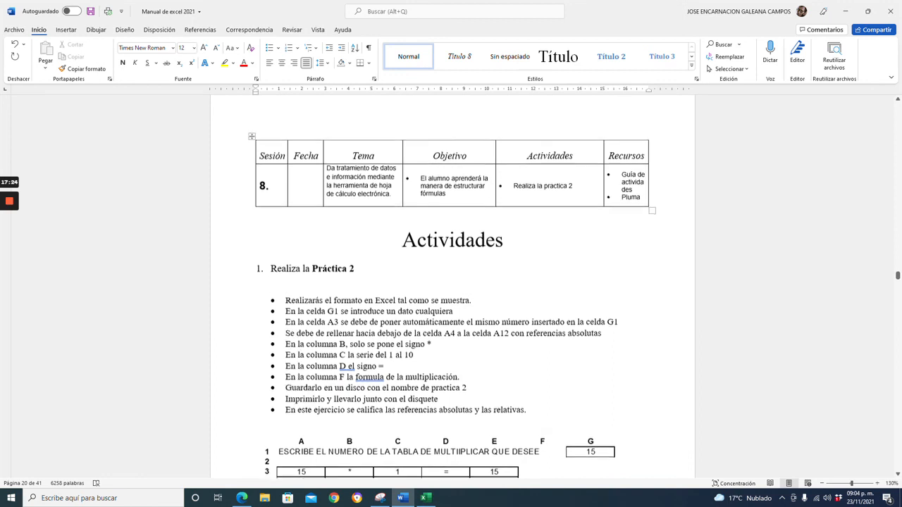
scroll(451, 282, "up", 8)
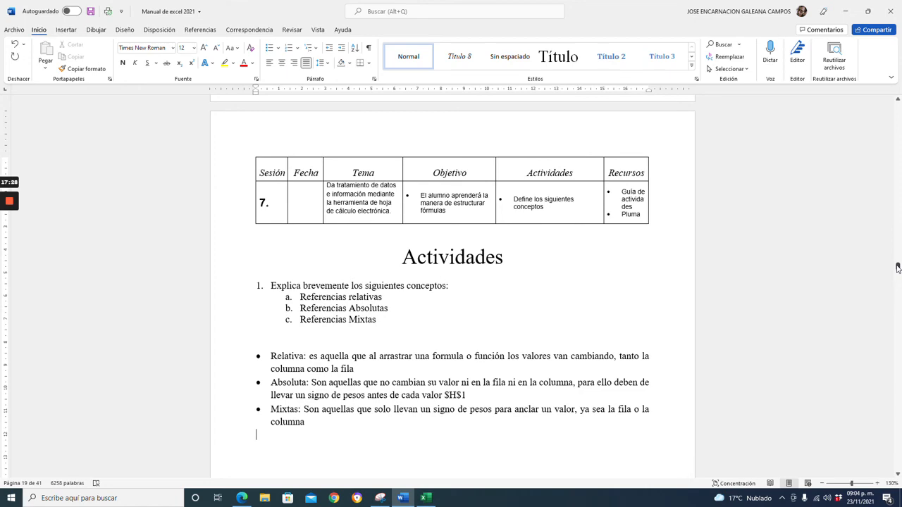
left_click_drag(898, 268, 891, 107)
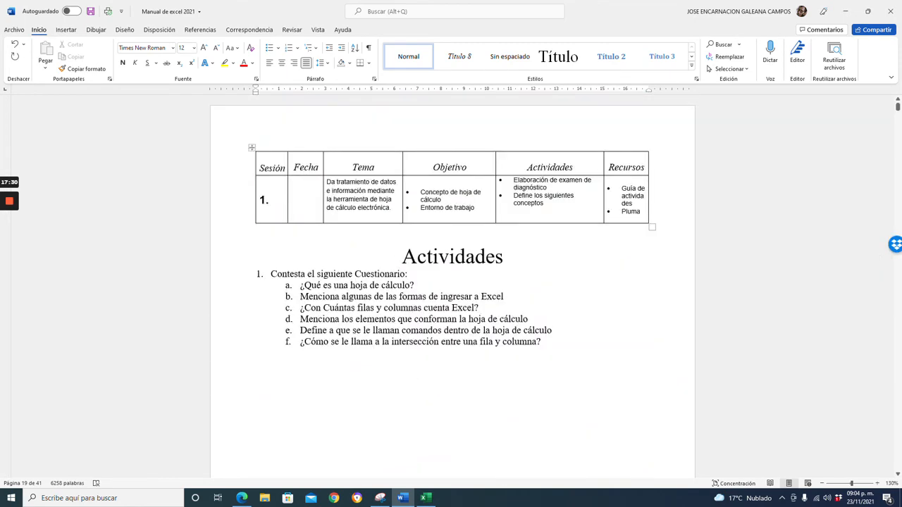
scroll(451, 282, "down", 15)
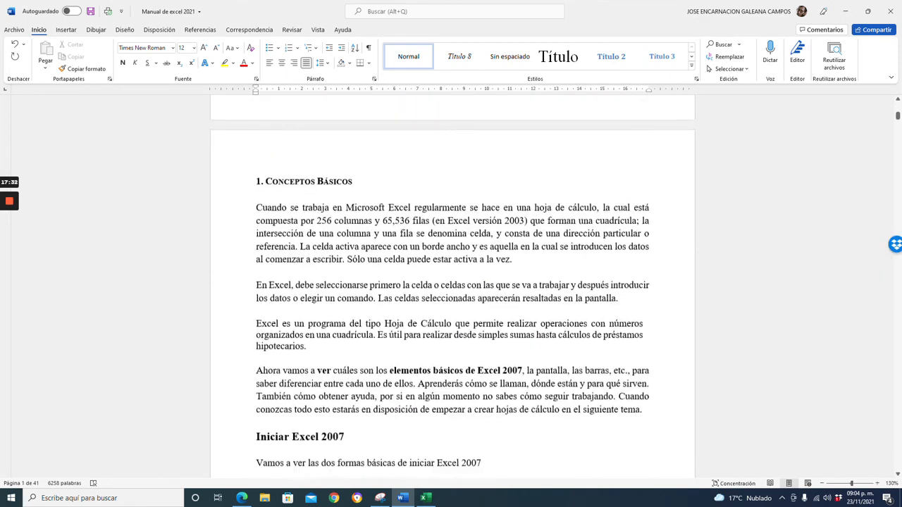
scroll(451, 282, "down", 18)
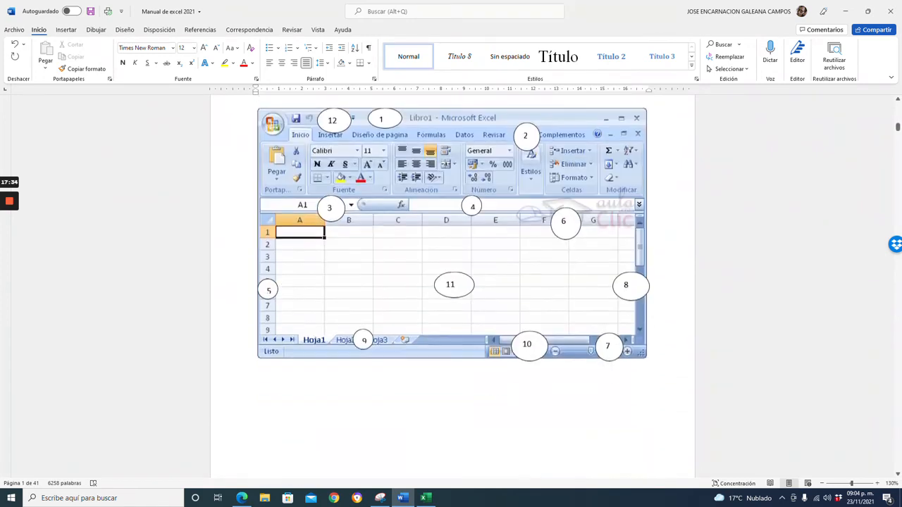
scroll(452, 282, "down", 20)
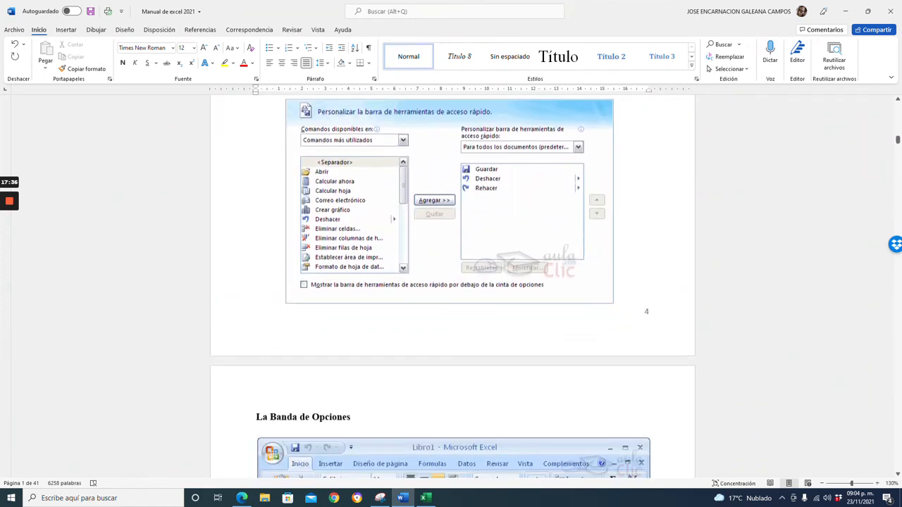
scroll(451, 282, "down", 20)
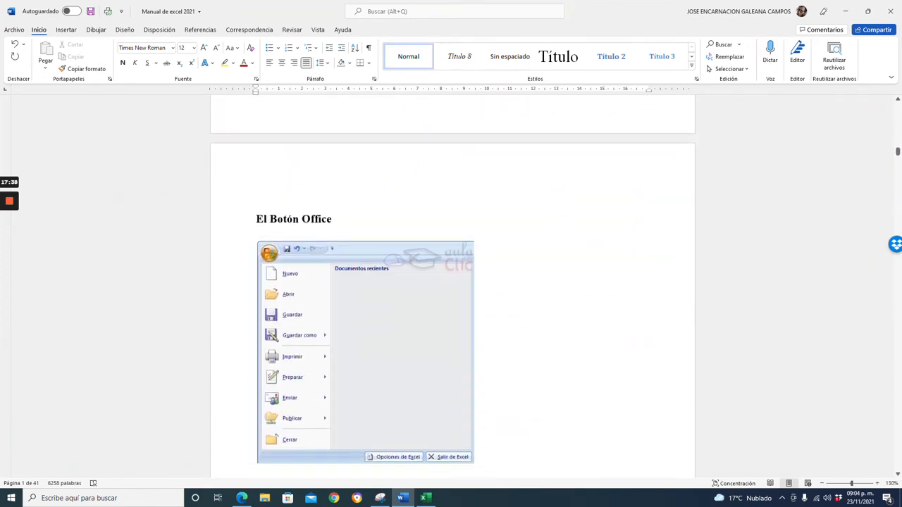
scroll(451, 282, "down", 20)
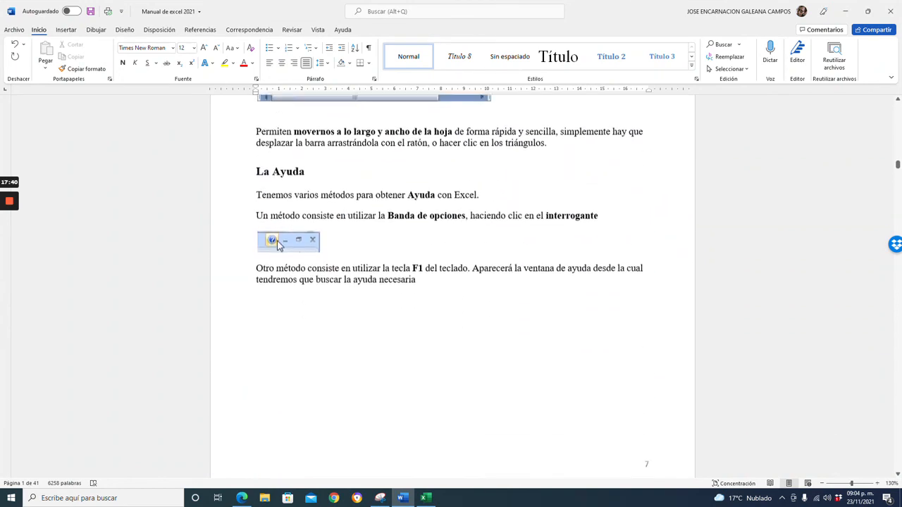
scroll(451, 282, "down", 20)
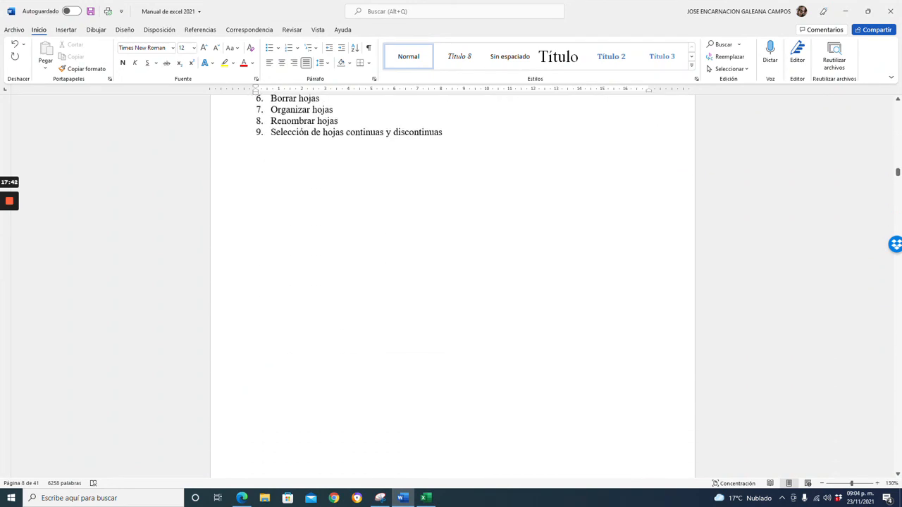
scroll(451, 282, "down", 20)
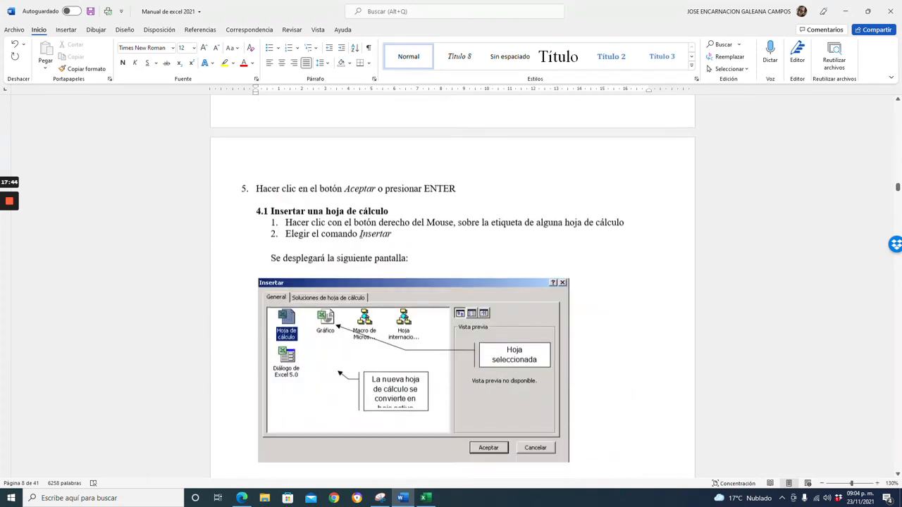
scroll(258, 340, "down", 20)
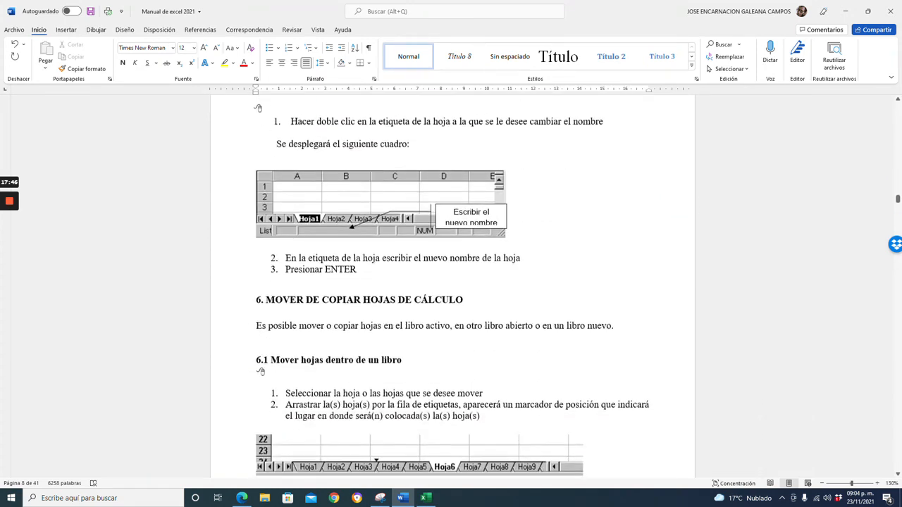
scroll(451, 282, "down", 20)
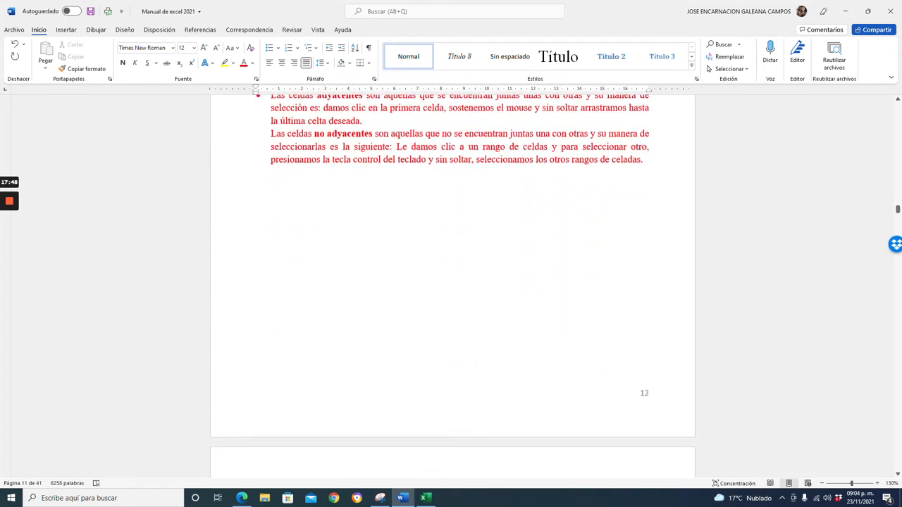
scroll(451, 282, "down", 15)
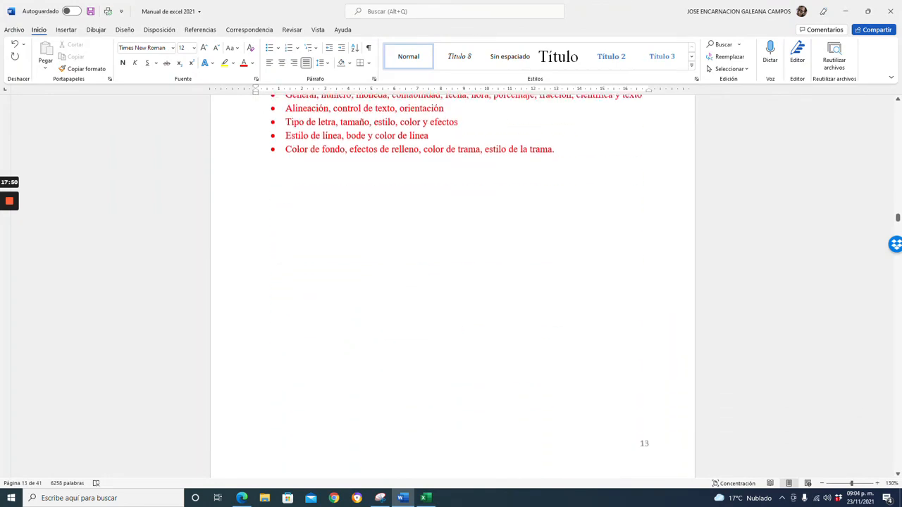
scroll(451, 282, "down", 15)
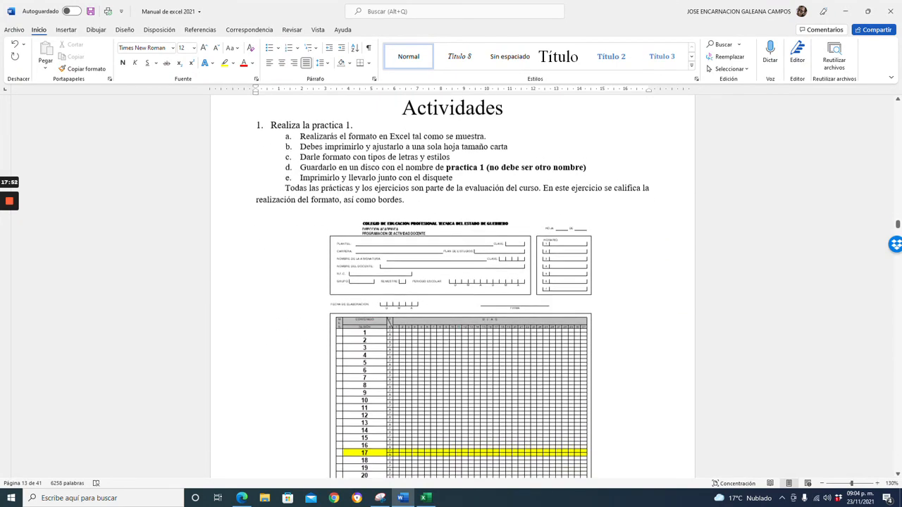
scroll(451, 282, "down", 15)
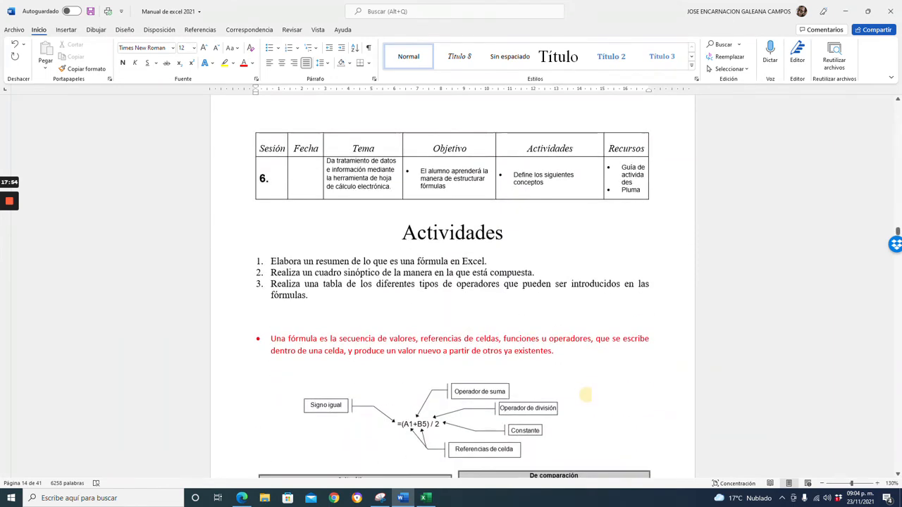
scroll(451, 282, "down", 15)
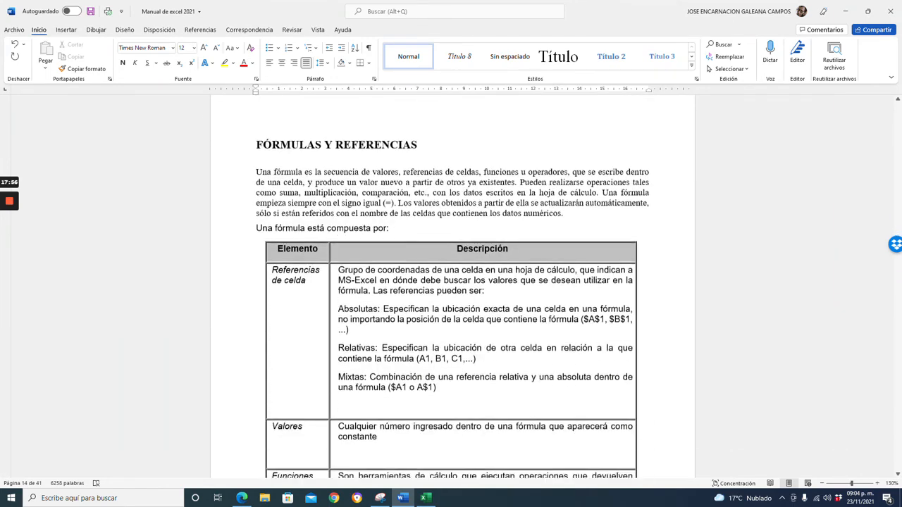
scroll(451, 282, "down", 15)
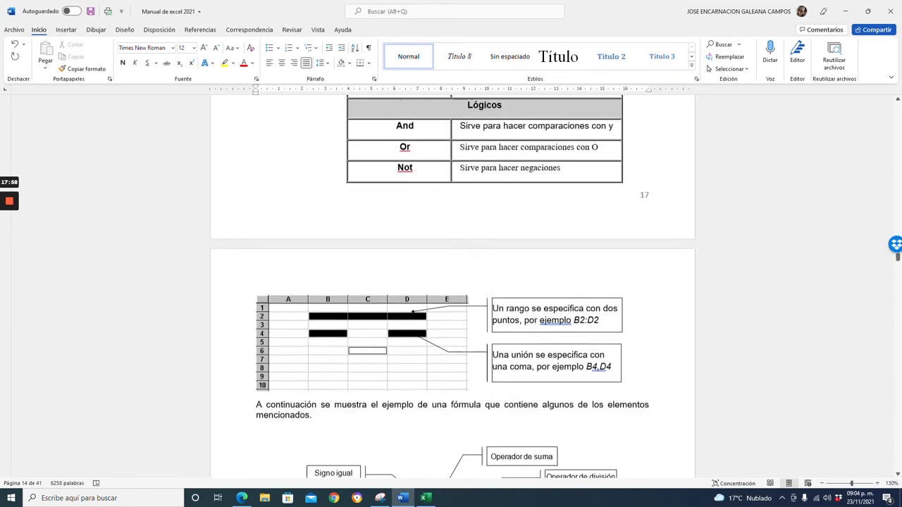
scroll(452, 282, "down", 3)
scroll(451, 282, "up", 1)
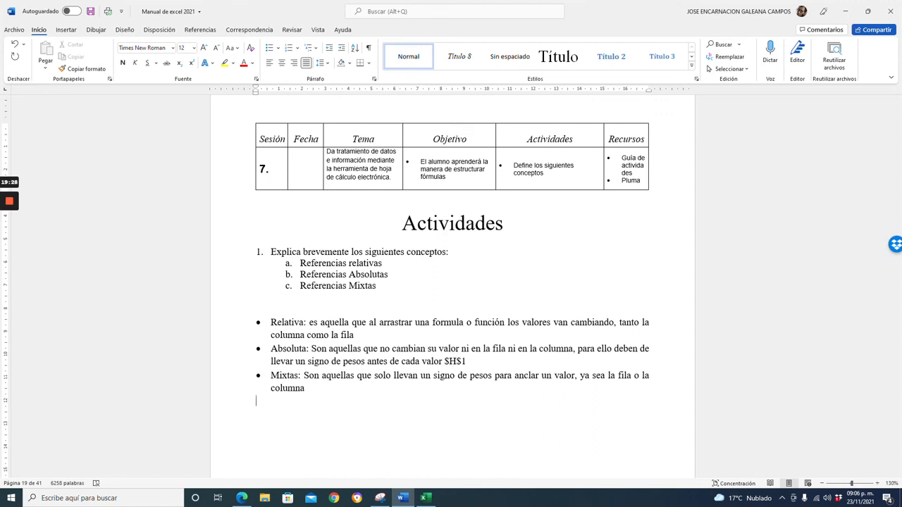
Colour the activity's question and the three definitions red.
key("shift+Up")
key("shift+Up")
key("shift+Up")
key("shift+Up")
key("shift+Up")
key("shift+Up")
key("shift+Up")
key("shift+Up")
key("shift+Up")
key("shift+Up")
key("shift+Up")
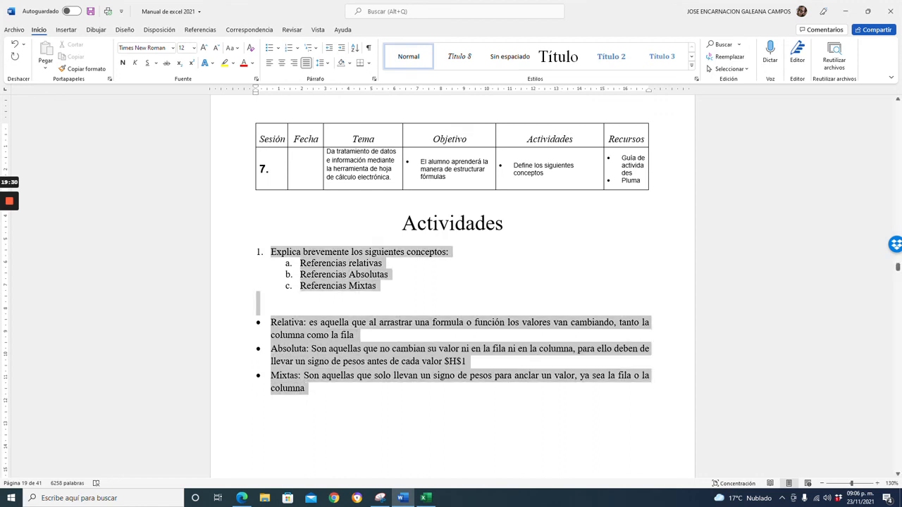
left_click(243, 63)
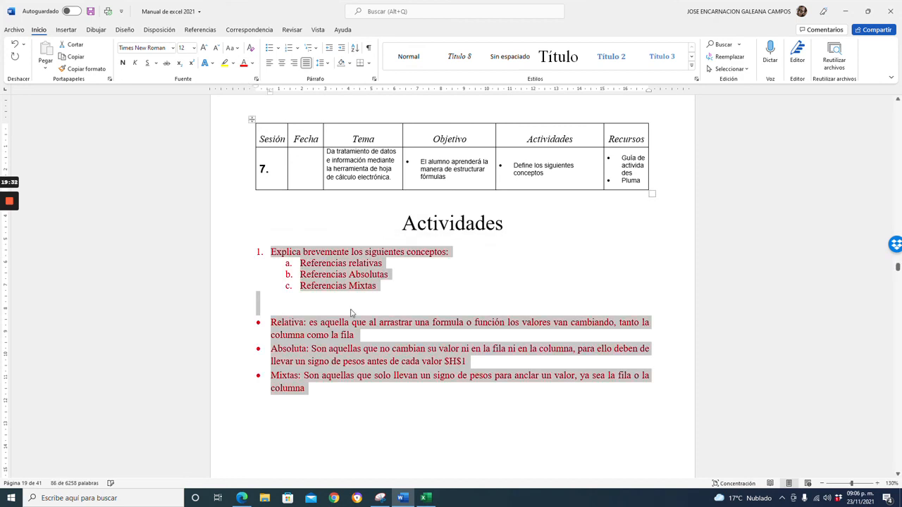
left_click(362, 312)
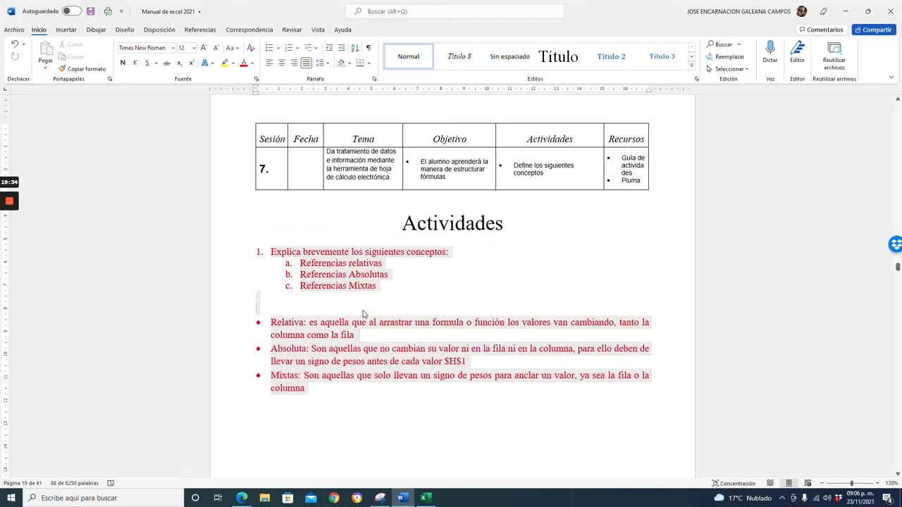
Set the question and its list of concepts back to automatic font colour.
left_click_drag(360, 309, 273, 252)
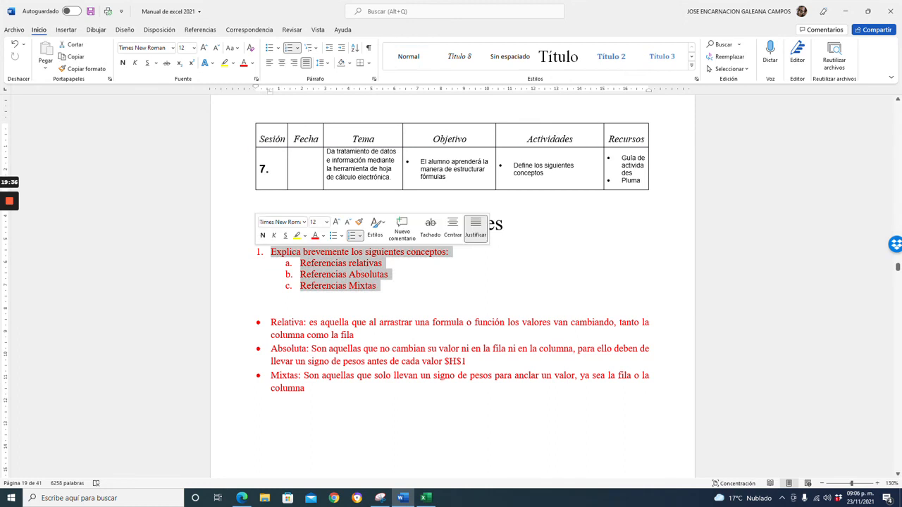
left_click(251, 63)
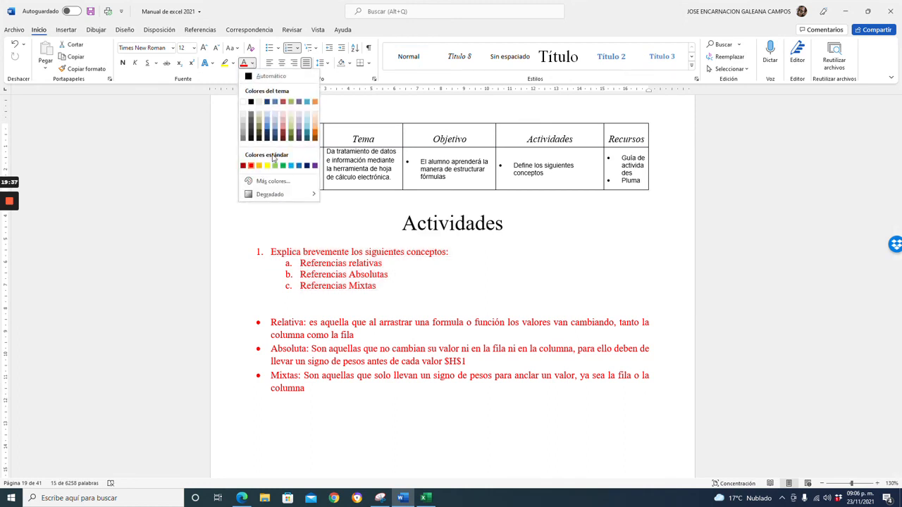
left_click(260, 79)
left_click(257, 297)
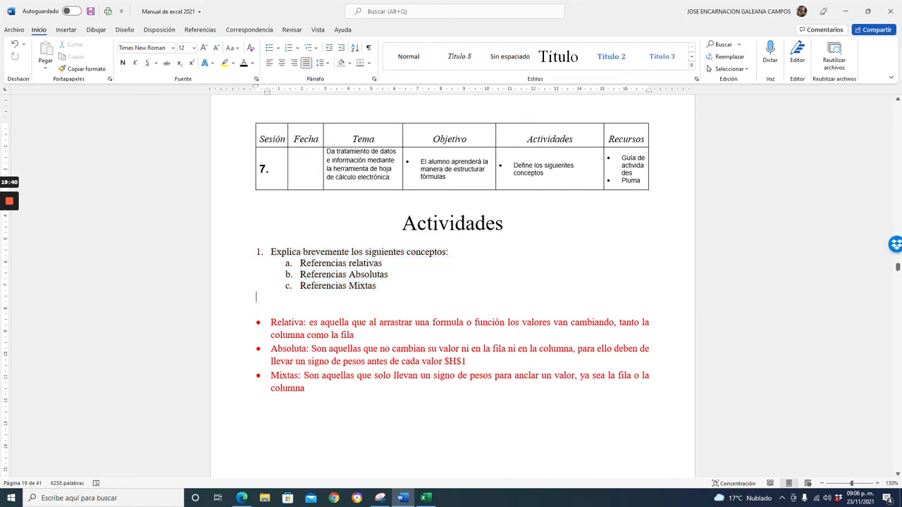